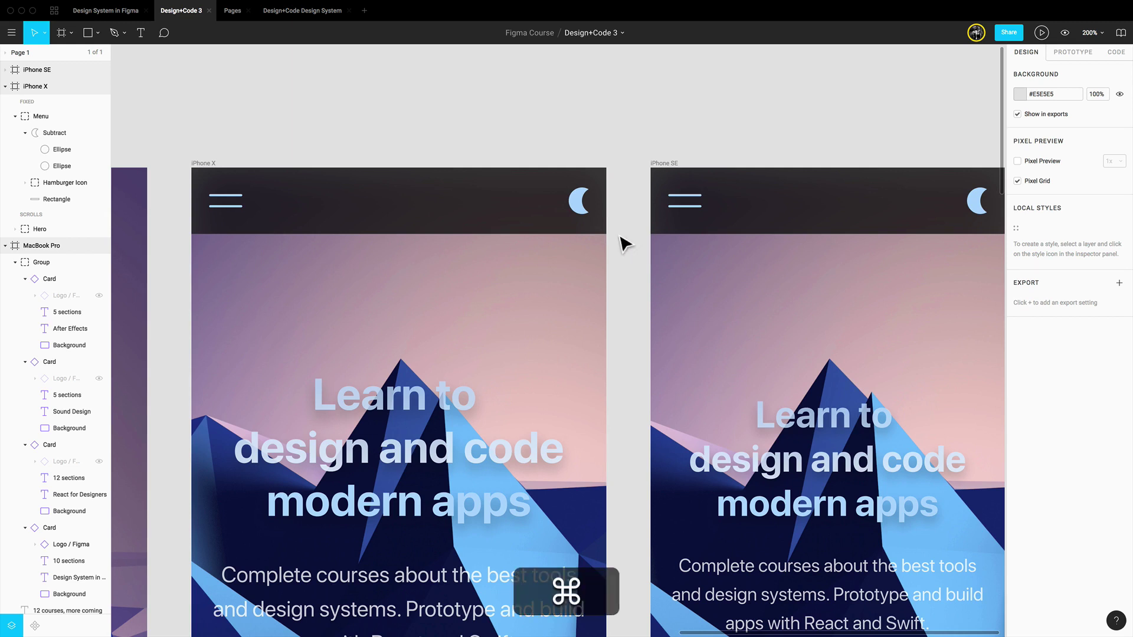
Examine the two ellipses forming the iPhone X moon icon and the icon set in the Design+Code Design System file
{"action": "left_click", "coordinate": [589, 208], "text": "super"}
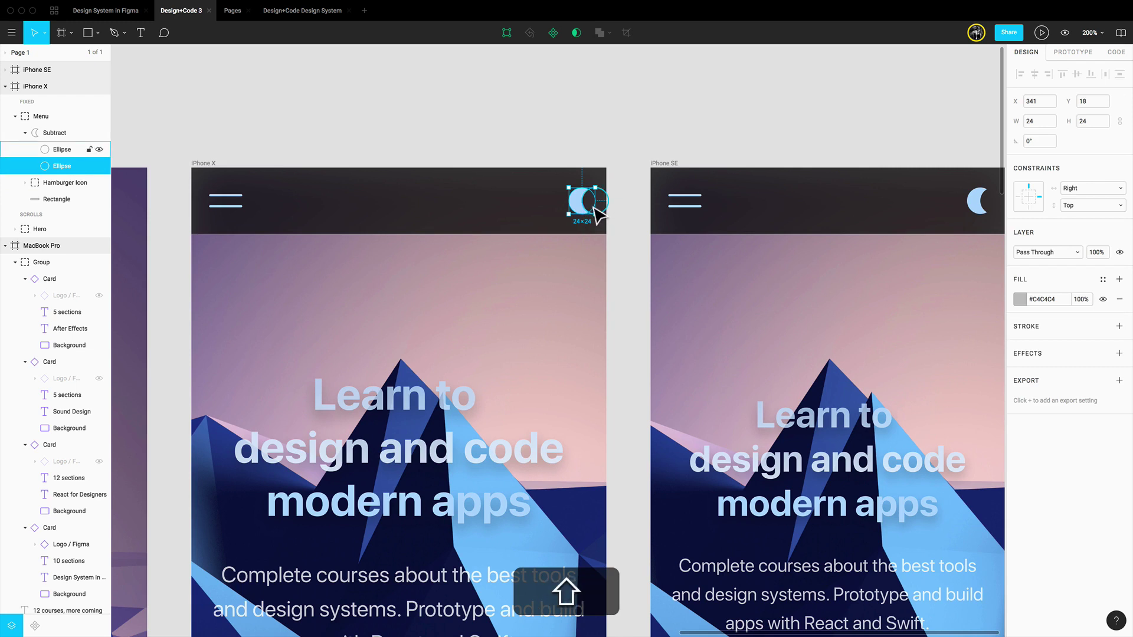
{"action": "left_click", "coordinate": [599, 213], "text": "shift+super"}
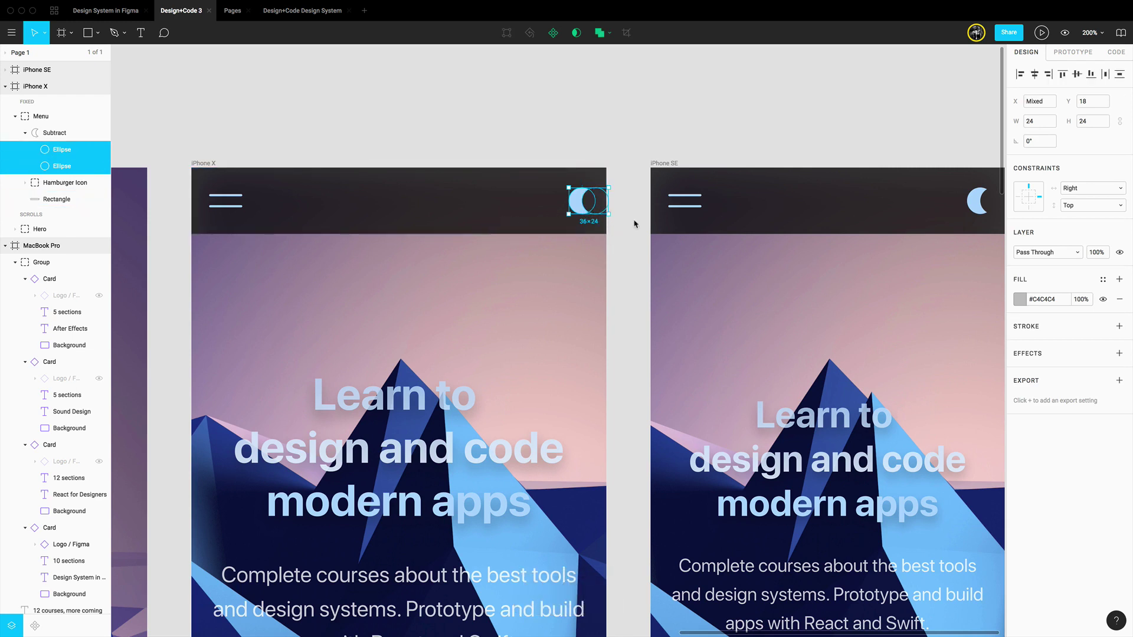
{"action": "key", "text": "ctrl+Tab"}
{"action": "key", "text": "ctrl+Tab"}
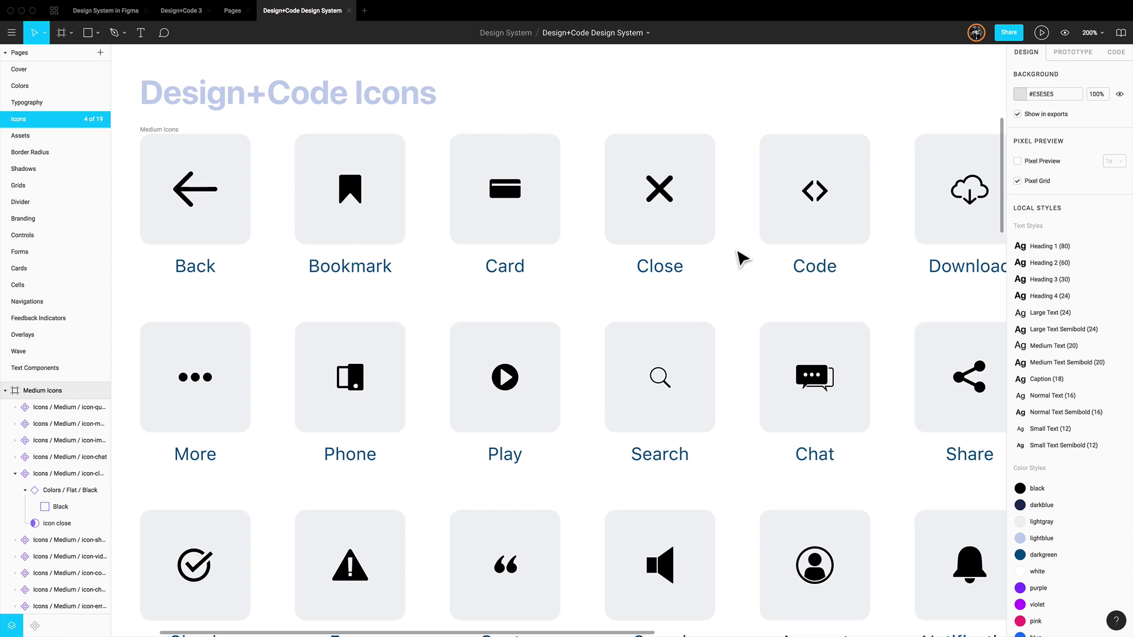
{"action": "scroll", "coordinate": [248, 82], "scroll_direction": "right", "scroll_amount": 2}
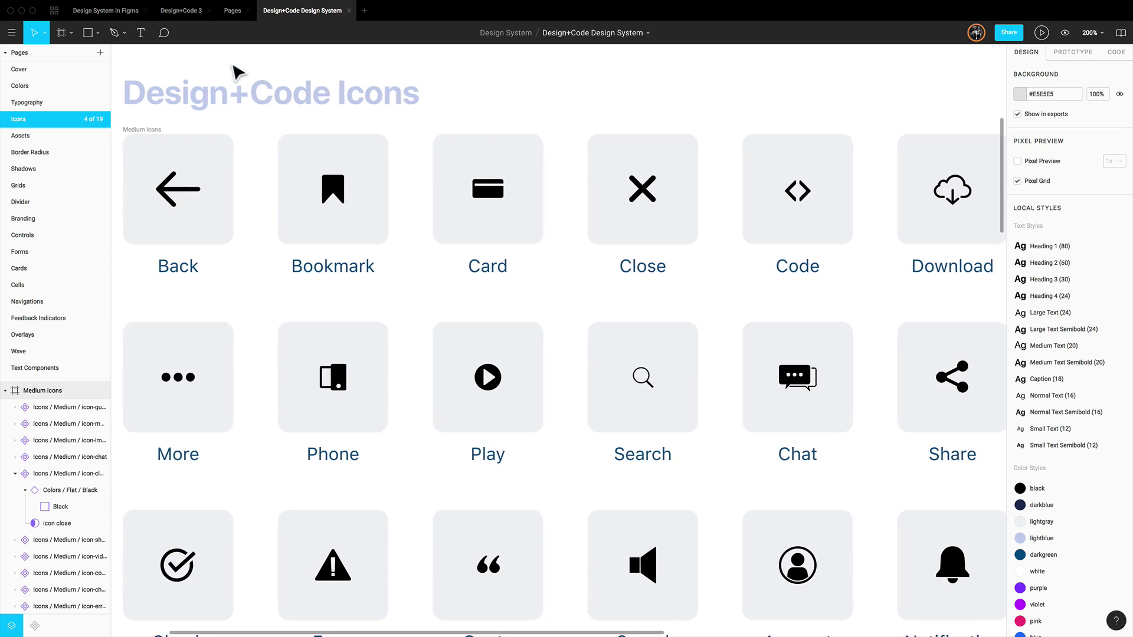
Switch to the Design System in Figma file and duplicate the Cards frame
{"action": "left_click", "coordinate": [106, 12]}
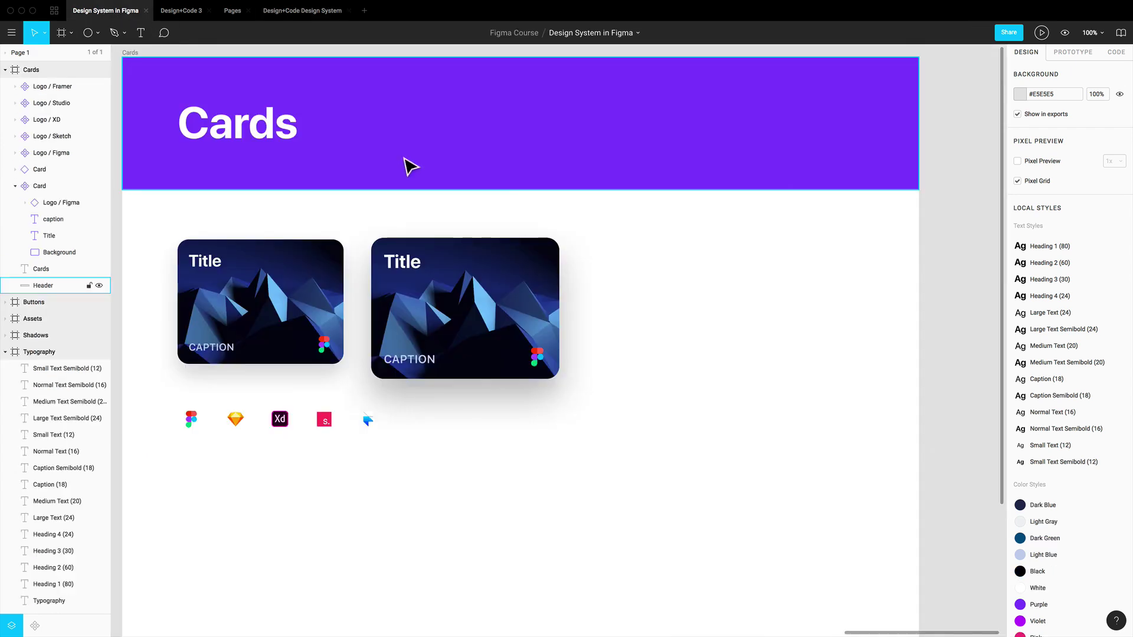
{"action": "scroll", "coordinate": [627, 247], "scroll_direction": "left", "scroll_amount": 2}
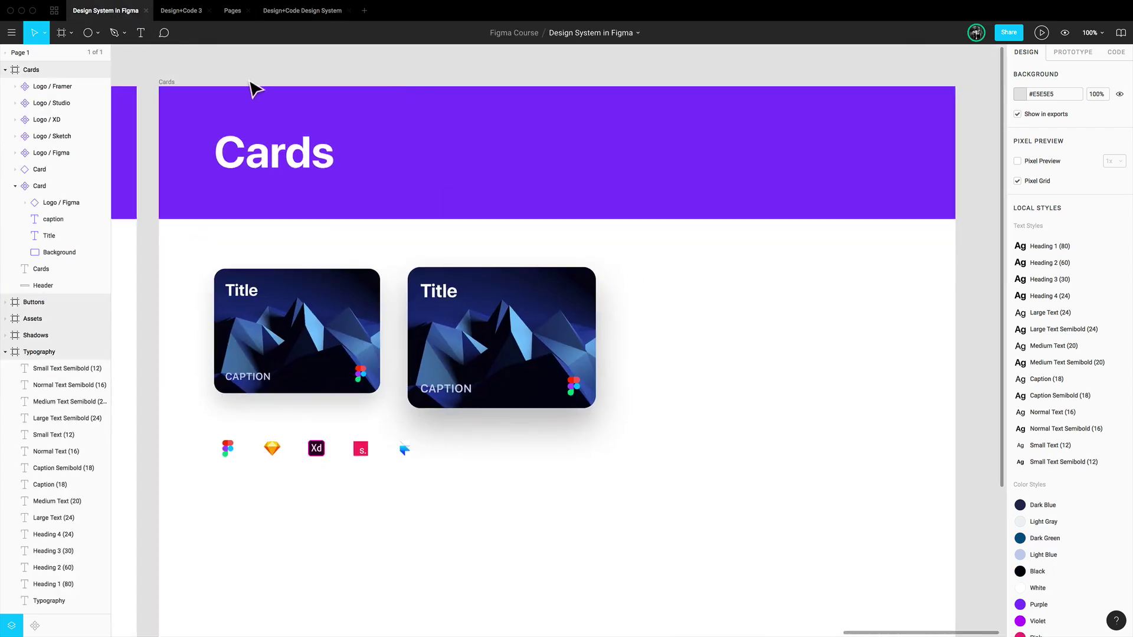
{"action": "left_click", "coordinate": [167, 82]}
{"action": "key", "text": "super+d"}
{"action": "scroll", "coordinate": [271, 82], "scroll_direction": "down", "scroll_amount": 5}
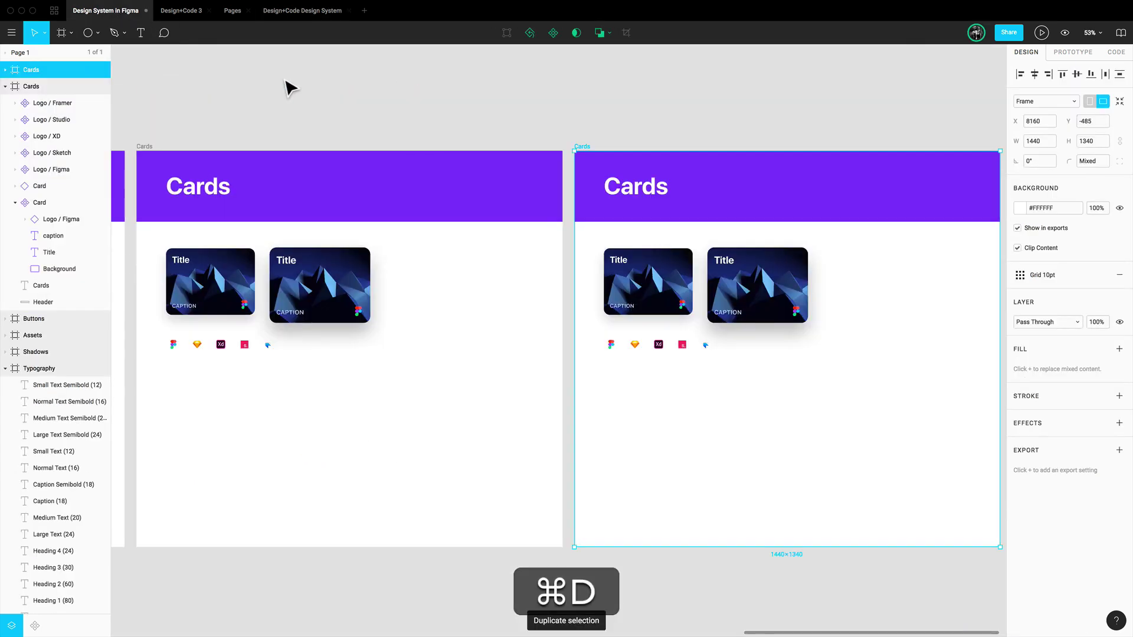
Rename the duplicated Cards frame as Icons
{"action": "scroll", "coordinate": [354, 101], "scroll_direction": "right", "scroll_amount": 5}
{"action": "left_click", "coordinate": [386, 115]}
{"action": "left_click", "coordinate": [32, 70]}
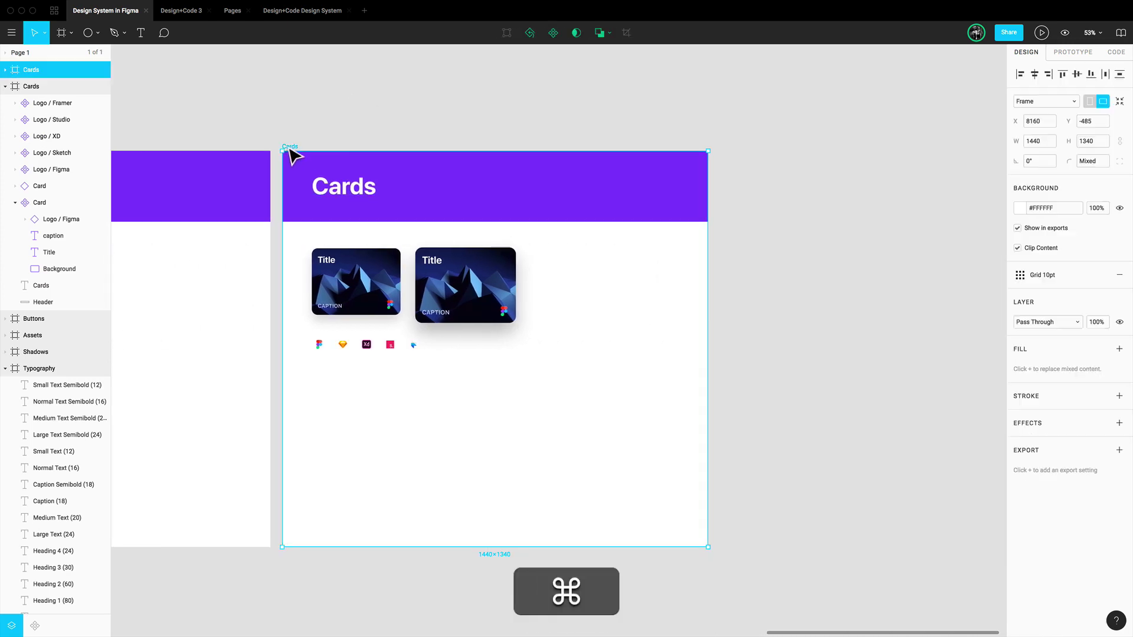
{"action": "double_click", "coordinate": [33, 70]}
{"action": "type", "text": "Icons"}
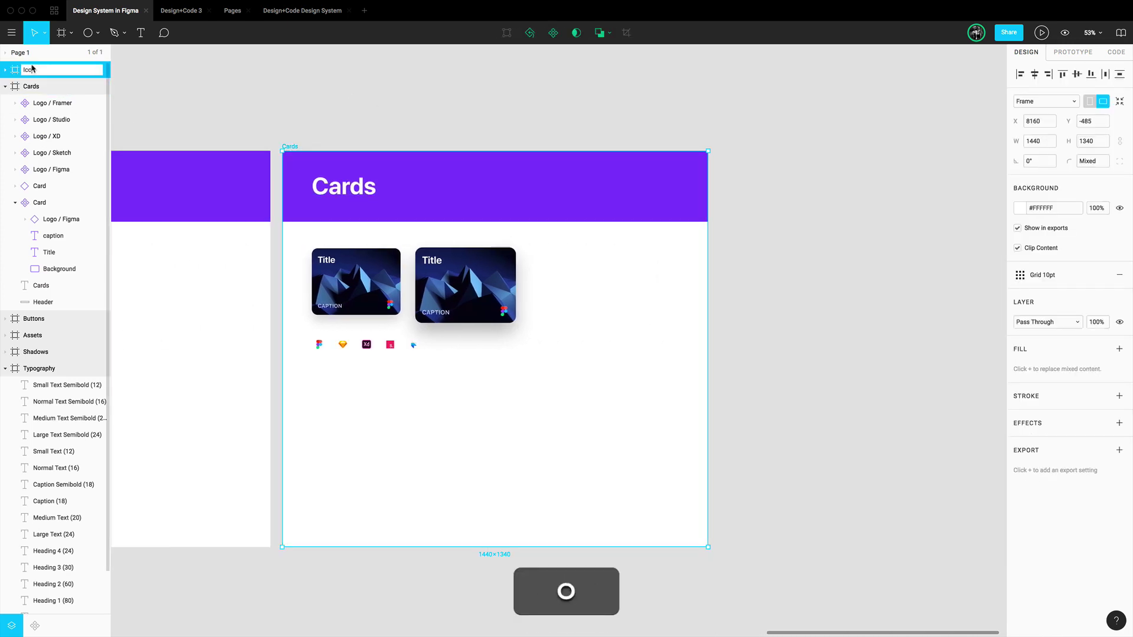
{"action": "key", "text": "Return"}
Change the heading text in the Icons frame's purple header to "Icons"
{"action": "left_click", "coordinate": [336, 203], "text": "super"}
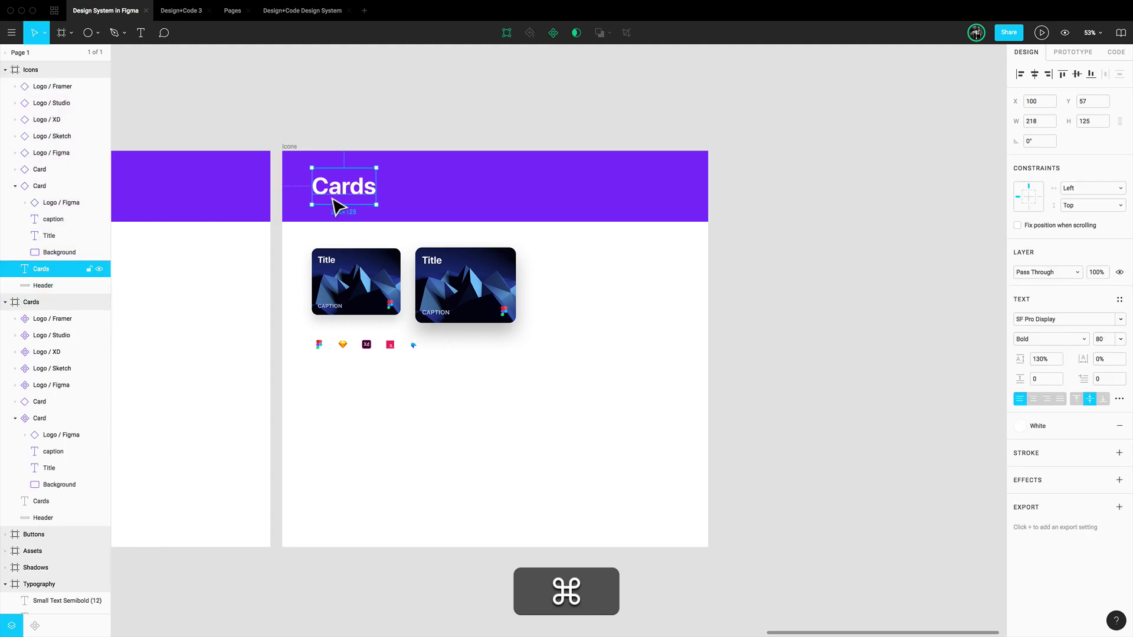
{"action": "key", "text": "Return"}
{"action": "type", "text": "Icons"}
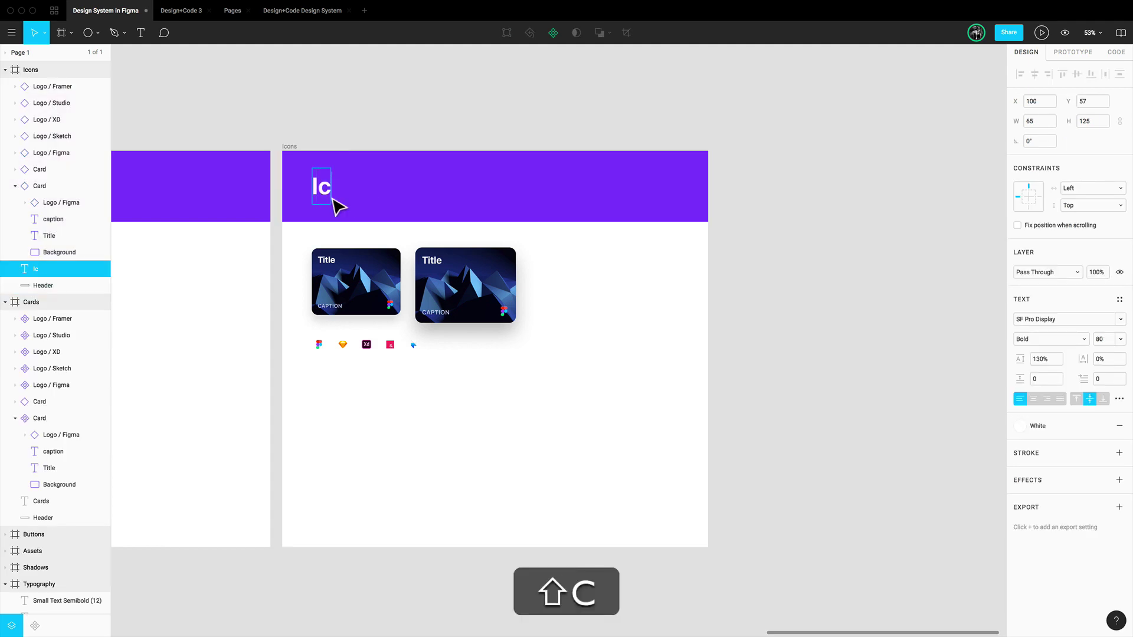
Delete the copied cards and the row of logos from the Icons frame
{"action": "left_click_drag", "start_coordinate": [609, 411], "coordinate": [341, 265]}
{"action": "key", "text": "BackSpace"}
{"action": "left_click_drag", "start_coordinate": [378, 387], "coordinate": [321, 331]}
{"action": "key", "text": "shift+super+BackSpace"}
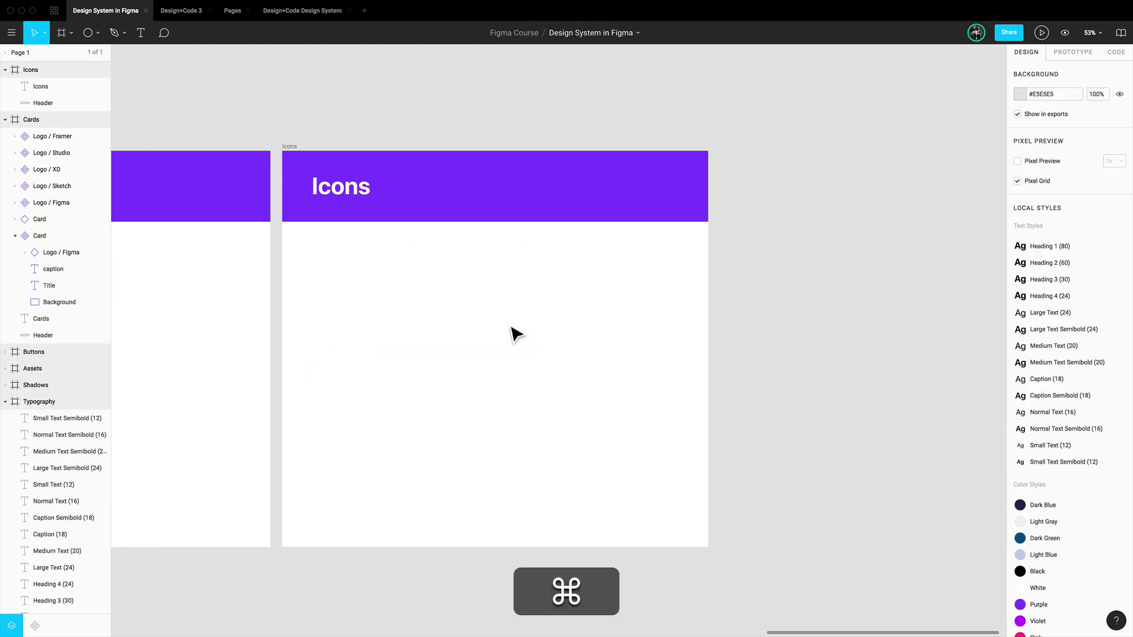
Add a 100 × 100 rectangle at X 120, Y 350 below the Icons header and apply the Light Gray color style
{"action": "key", "text": "super+equal"}
{"action": "scroll", "coordinate": [506, 305], "scroll_direction": "left", "scroll_amount": 5}
{"action": "scroll", "coordinate": [512, 305], "scroll_direction": "up", "scroll_amount": 2}
{"action": "scroll", "coordinate": [512, 304], "scroll_direction": "right", "scroll_amount": 3}
{"action": "key", "text": "r"}
{"action": "left_click", "coordinate": [403, 232]}
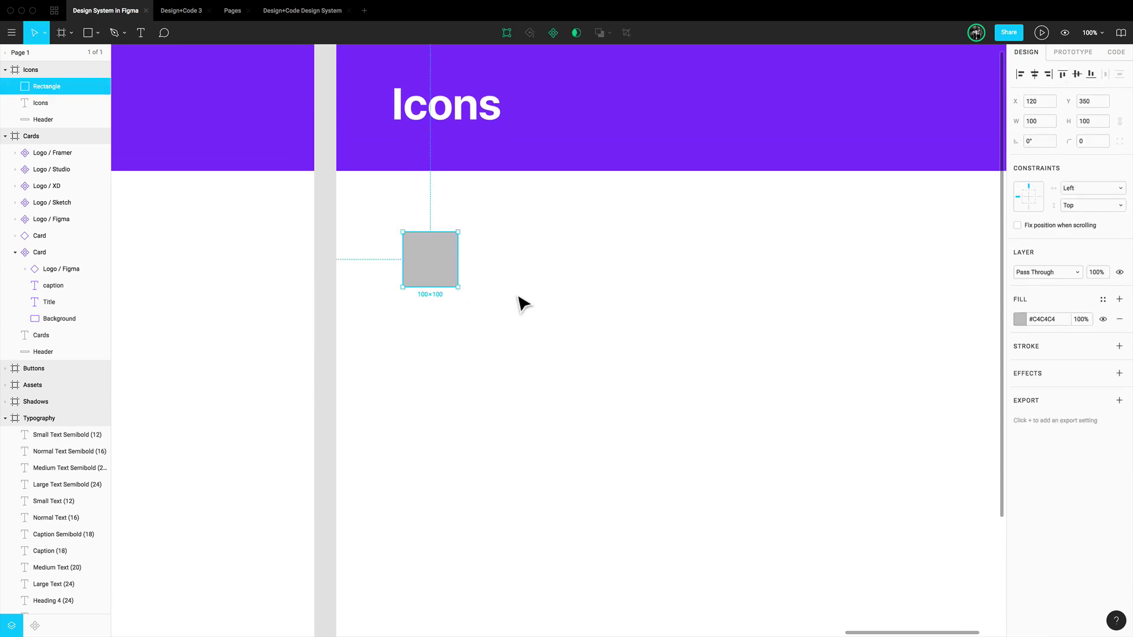
{"action": "left_click", "coordinate": [1102, 301]}
{"action": "left_click", "coordinate": [1046, 360]}
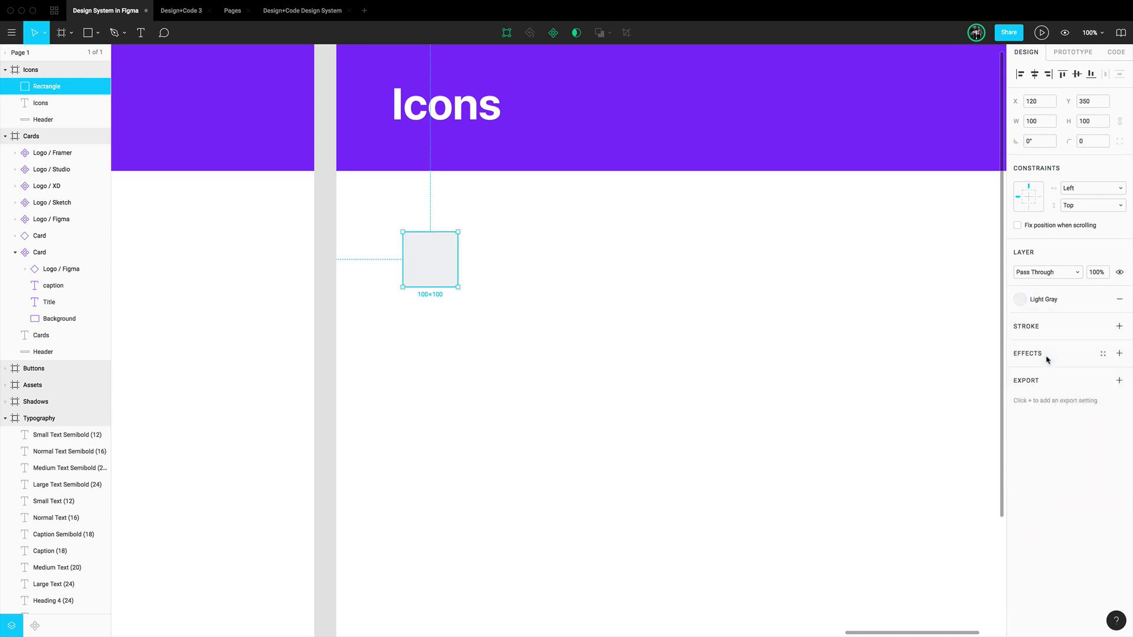
Set the light gray square's corner radius to 10
{"action": "left_click", "coordinate": [1084, 143]}
{"action": "type", "text": "10"}
{"action": "key", "text": "Return"}
{"action": "key", "text": "shift+super+Return"}
Draw a thin horizontal bar 2 high inside the gray square and set its width to 30
{"action": "key", "text": "super+equal"}
{"action": "key", "text": "super+equal"}
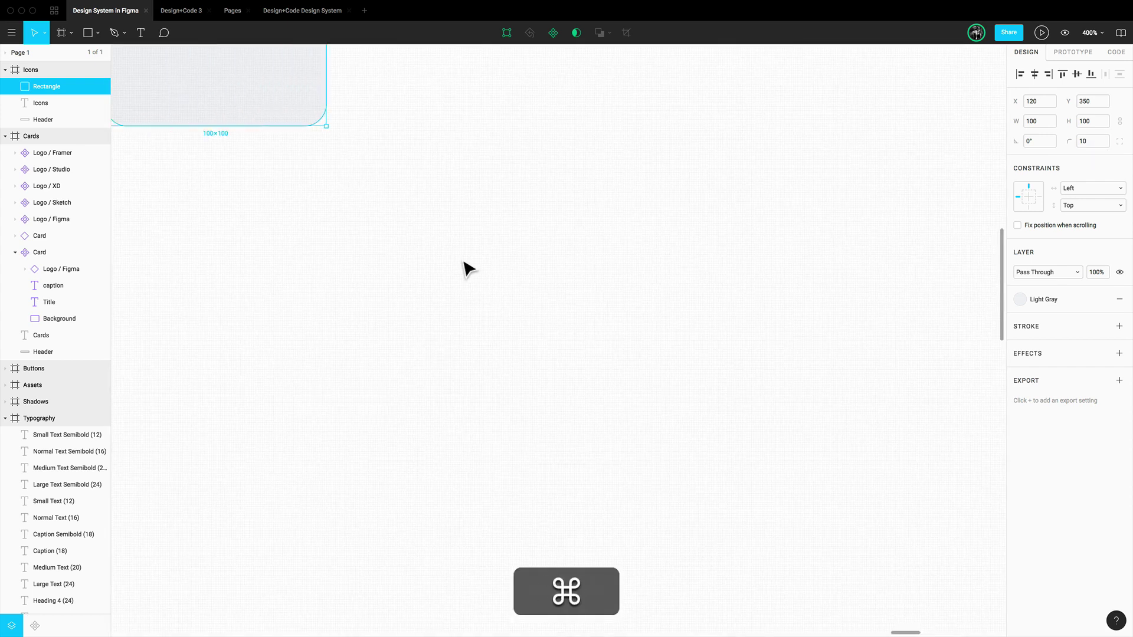
{"action": "scroll", "coordinate": [468, 270], "scroll_direction": "up", "scroll_amount": 5}
{"action": "scroll", "coordinate": [468, 270], "scroll_direction": "left", "scroll_amount": 5}
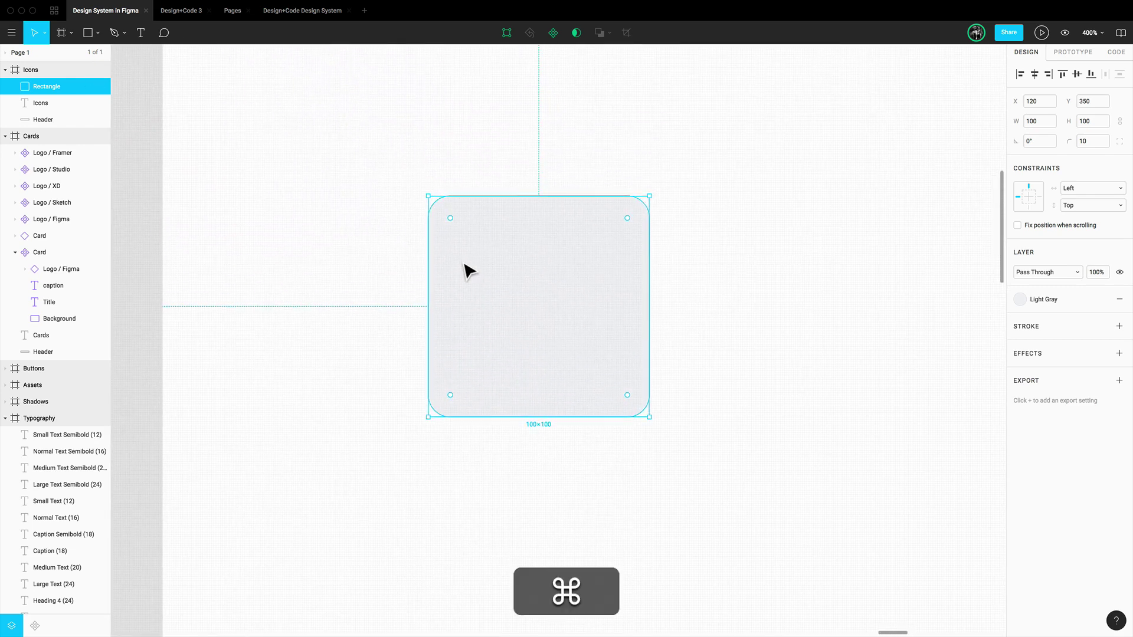
{"action": "scroll", "coordinate": [465, 264], "scroll_direction": "up", "scroll_amount": 2}
{"action": "scroll", "coordinate": [464, 264], "scroll_direction": "left", "scroll_amount": 3}
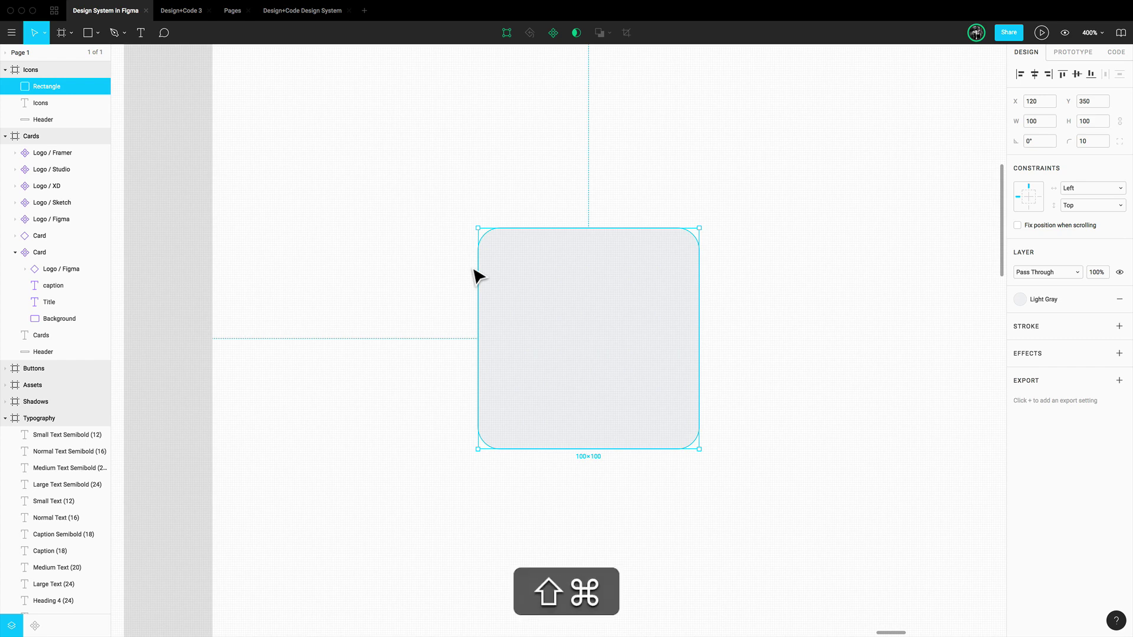
{"action": "left_click", "coordinate": [474, 274]}
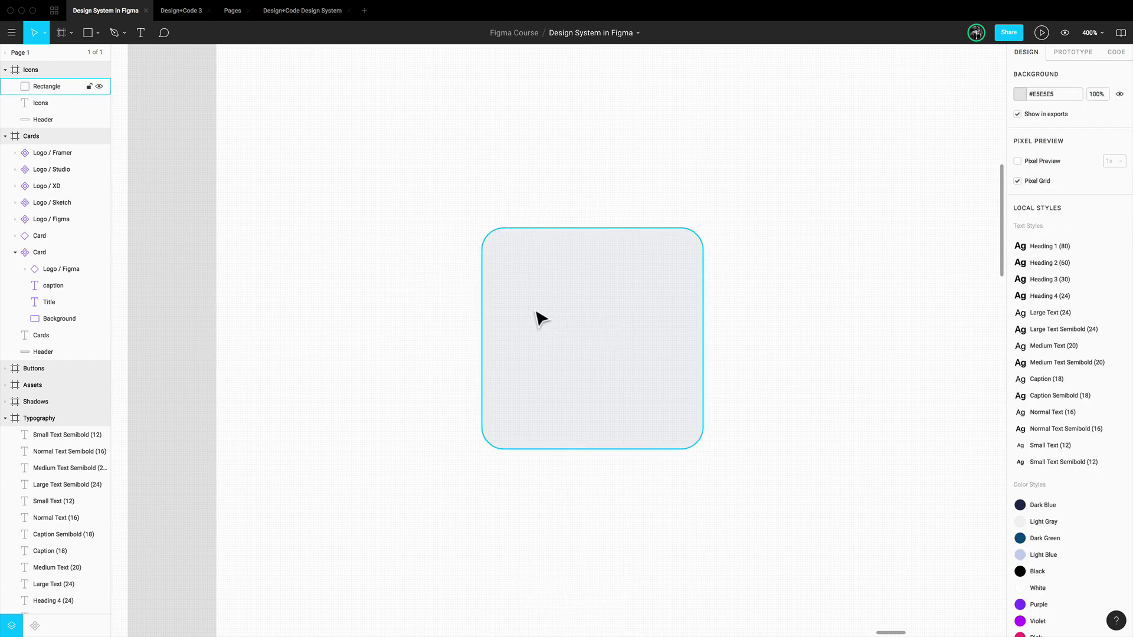
{"action": "key", "text": "r"}
{"action": "mouse_move", "coordinate": [525, 301]}
{"action": "left_mouse_down"}
{"action": "mouse_move", "coordinate": [665, 308]}
{"action": "mouse_move", "coordinate": [614, 303]}
{"action": "left_mouse_up"}
{"action": "left_click", "coordinate": [1039, 125]}
{"action": "type", "text": "30"}
{"action": "key", "text": "Return"}
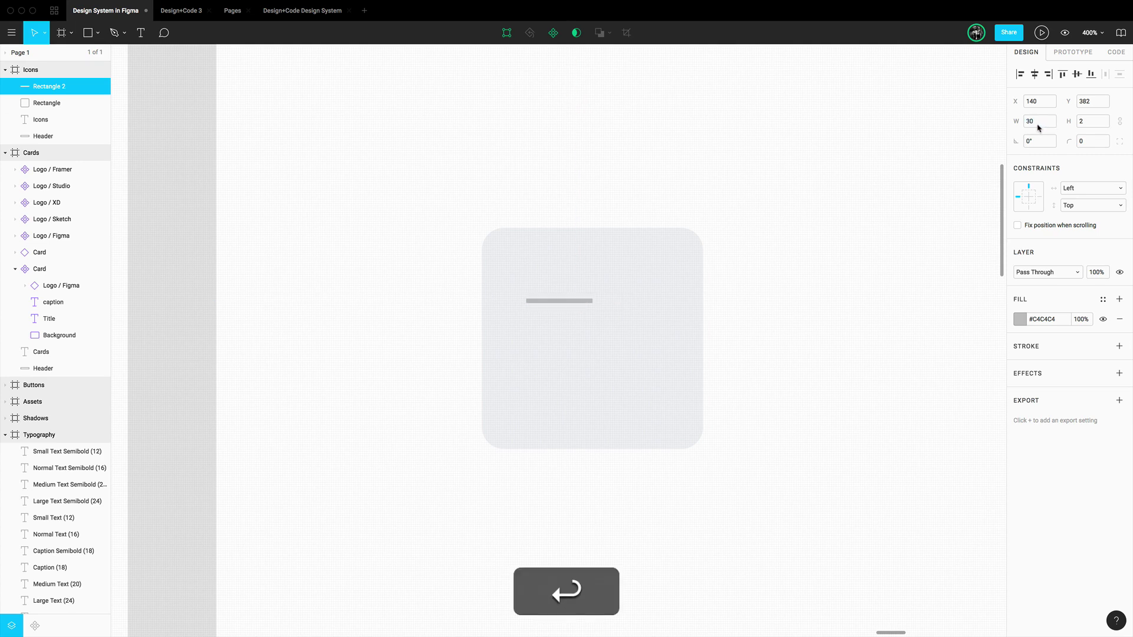
Give the bar a corner radius of 1 and move it to X 155, horizontally centered in the square
{"action": "left_click", "coordinate": [1084, 143]}
{"action": "type", "text": "1"}
{"action": "key", "text": "Return"}
{"action": "left_click_drag", "start_coordinate": [568, 307], "coordinate": [600, 306]}
Rotate the bar to 45°
{"action": "left_click", "coordinate": [1044, 145]}
{"action": "type", "text": "45"}
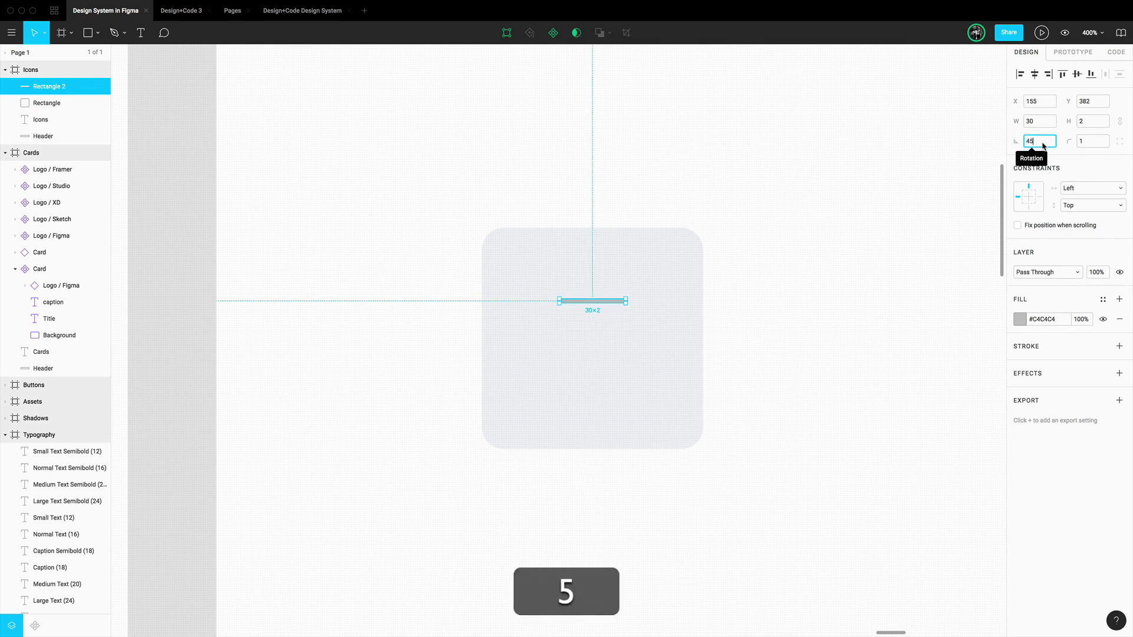
{"action": "key", "text": "Return"}
{"action": "scroll", "coordinate": [649, 277], "scroll_direction": "down", "scroll_amount": 1}
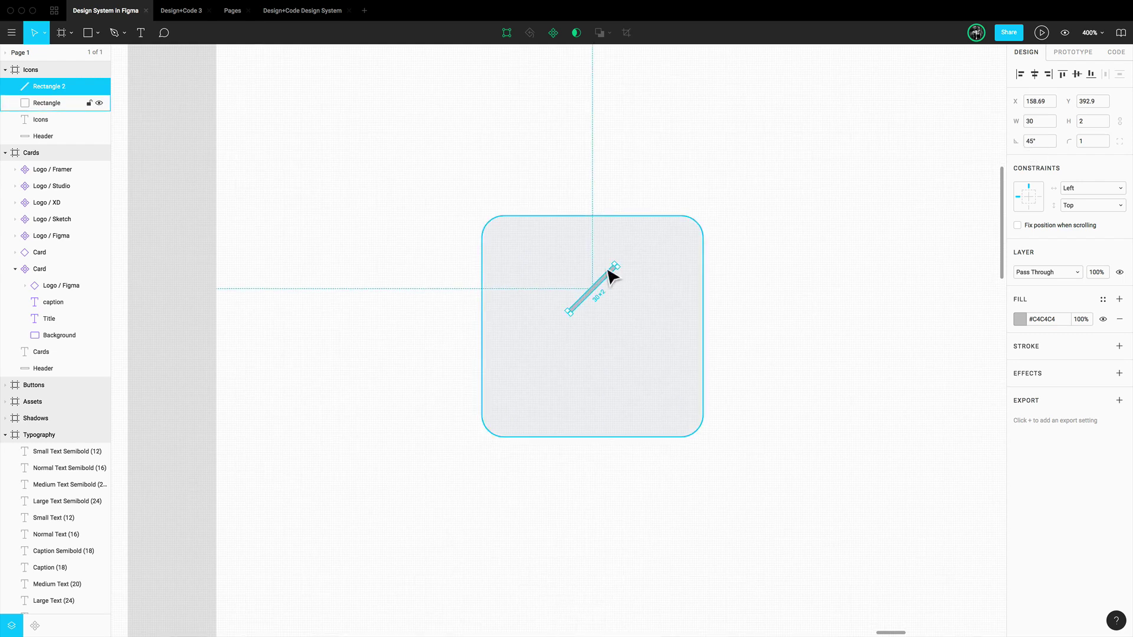
Duplicate the diagonal bar and set the copy's rotation to -45° to form a cross
{"action": "key", "text": "super"}
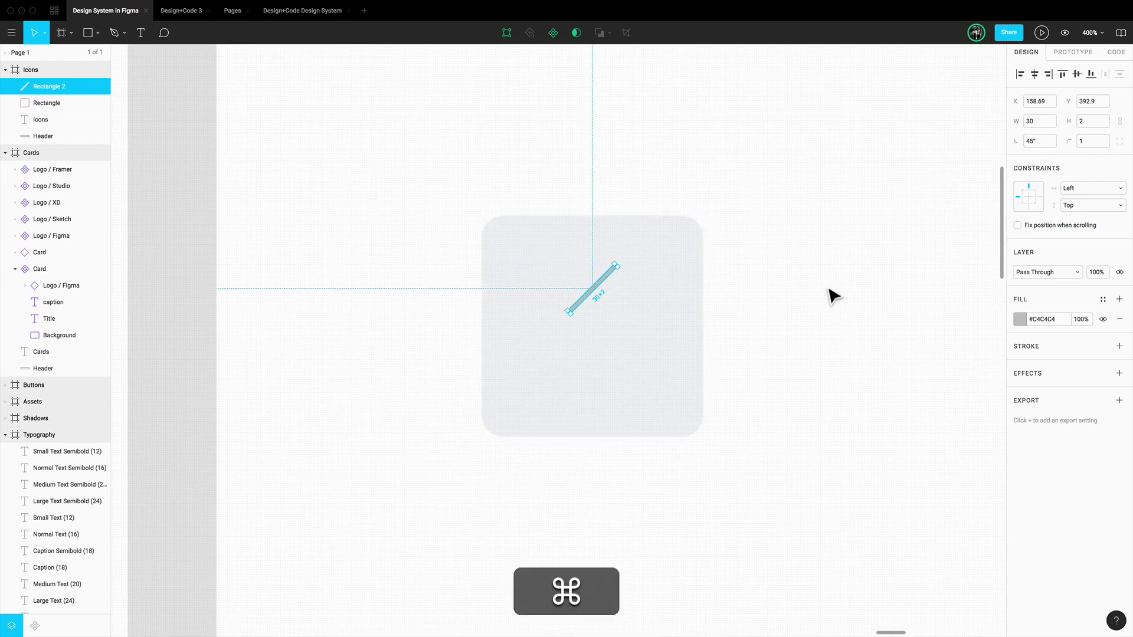
{"action": "key", "text": "super+d"}
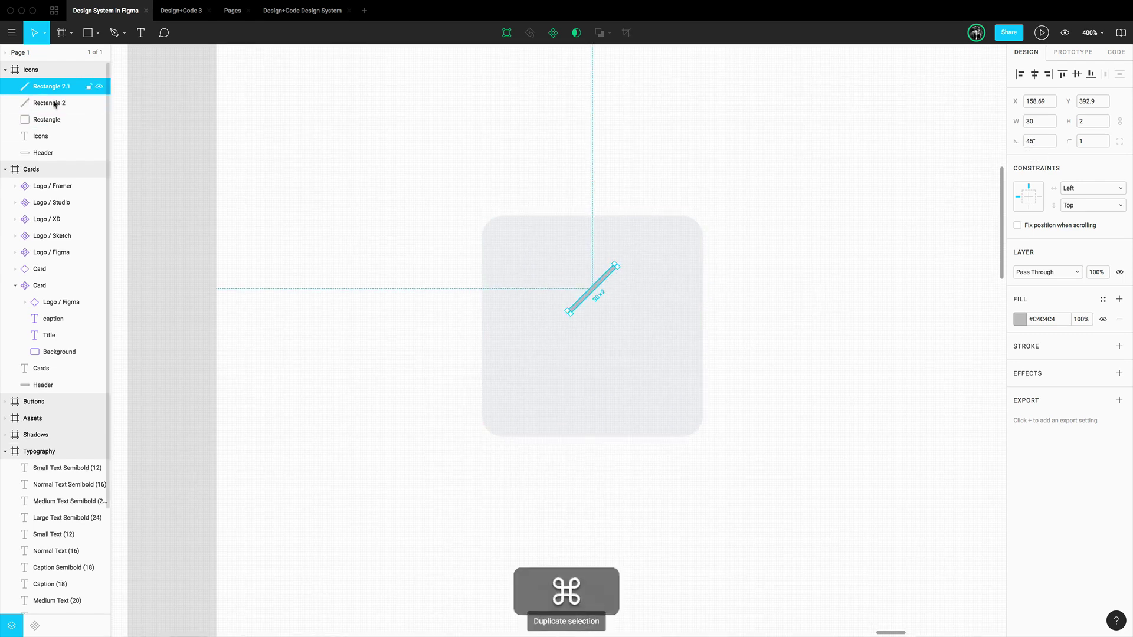
{"action": "left_click", "coordinate": [1043, 144]}
{"action": "key", "text": "Left"}
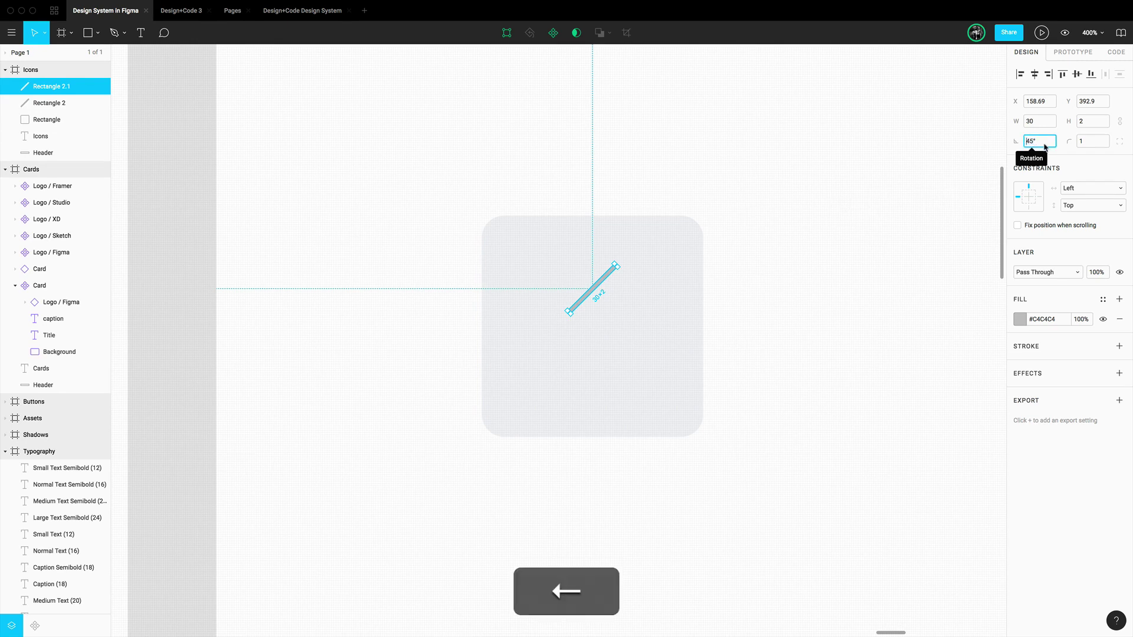
{"action": "type", "text": "-"}
{"action": "key", "text": "Return"}
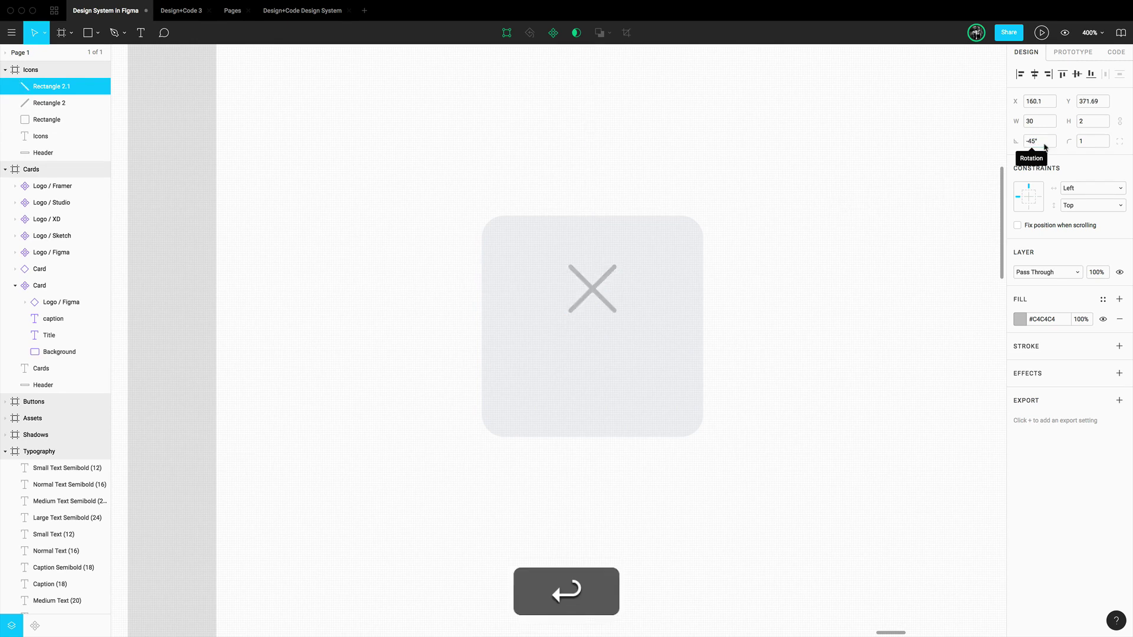
Combine the two crossed bars into one shape with Union Selection
{"action": "key", "text": "shift"}
{"action": "left_click", "coordinate": [50, 104], "text": "shift"}
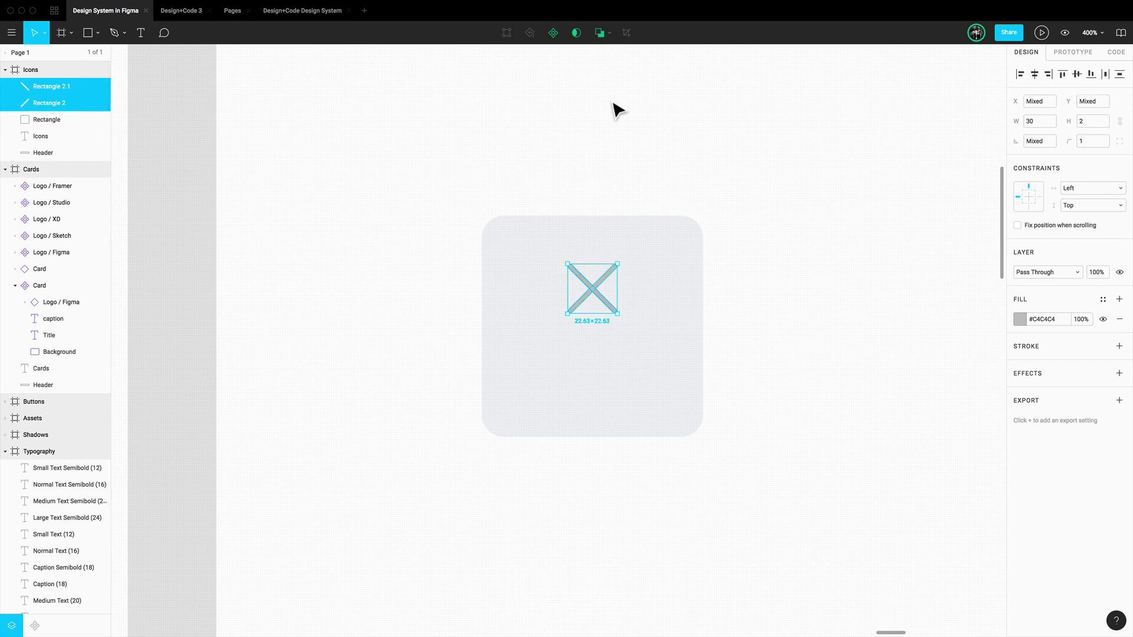
{"action": "left_click", "coordinate": [610, 37]}
{"action": "left_click", "coordinate": [604, 59]}
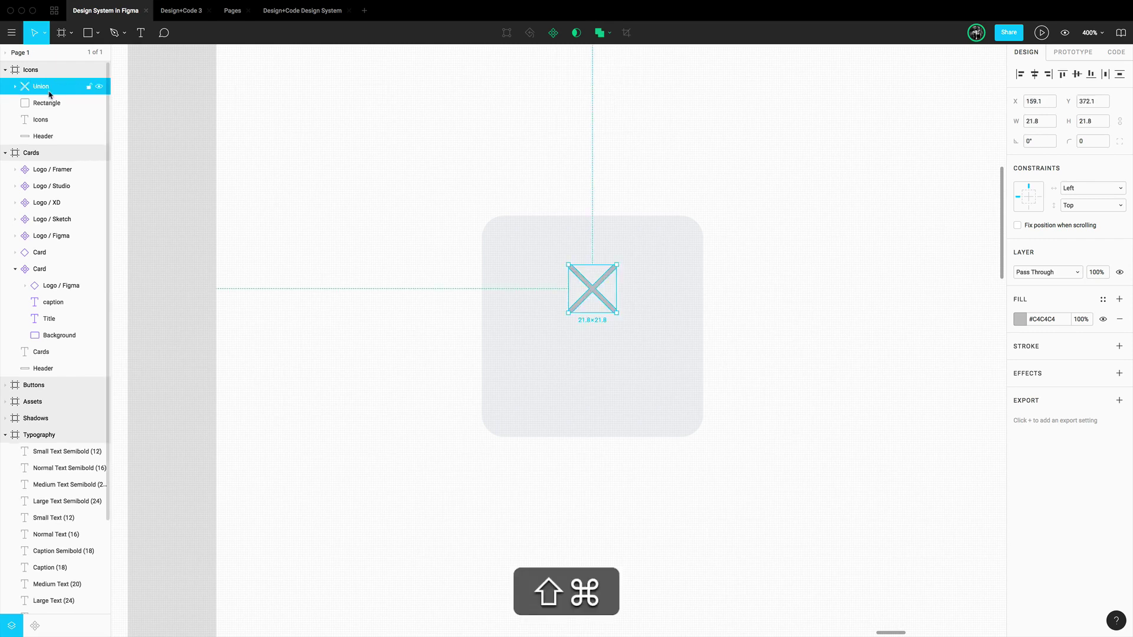
Set the fill of the combined cross to black, #000000
{"action": "left_click", "coordinate": [1020, 319]}
{"action": "left_click", "coordinate": [959, 544]}
{"action": "left_click", "coordinate": [743, 354]}
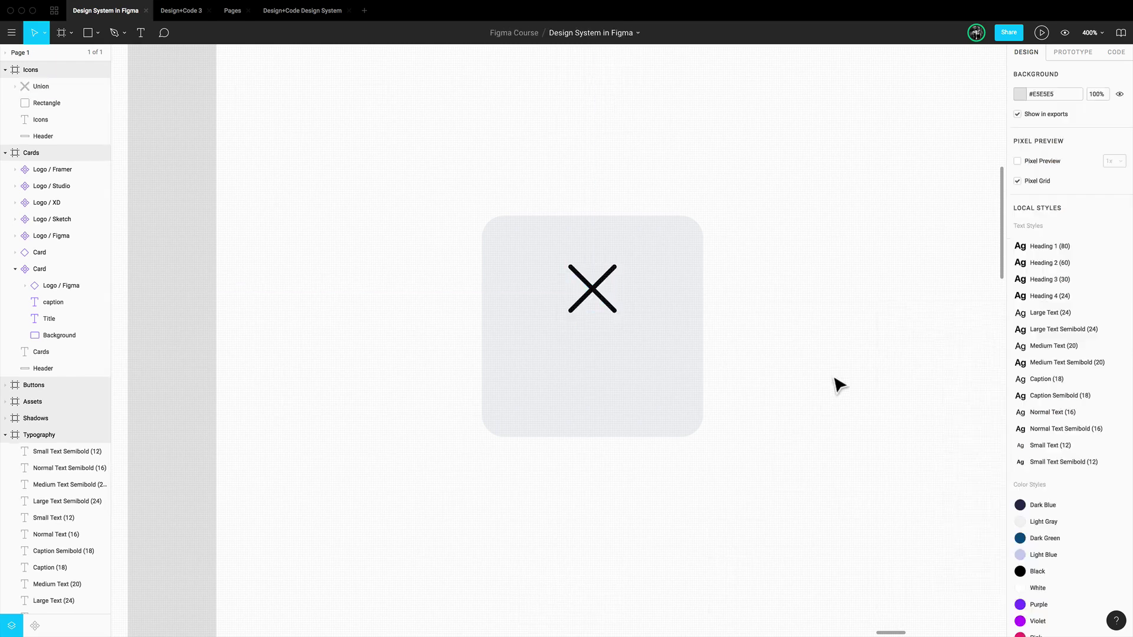
Center the cross icon horizontally and vertically on the gray square
{"action": "left_click", "coordinate": [607, 293]}
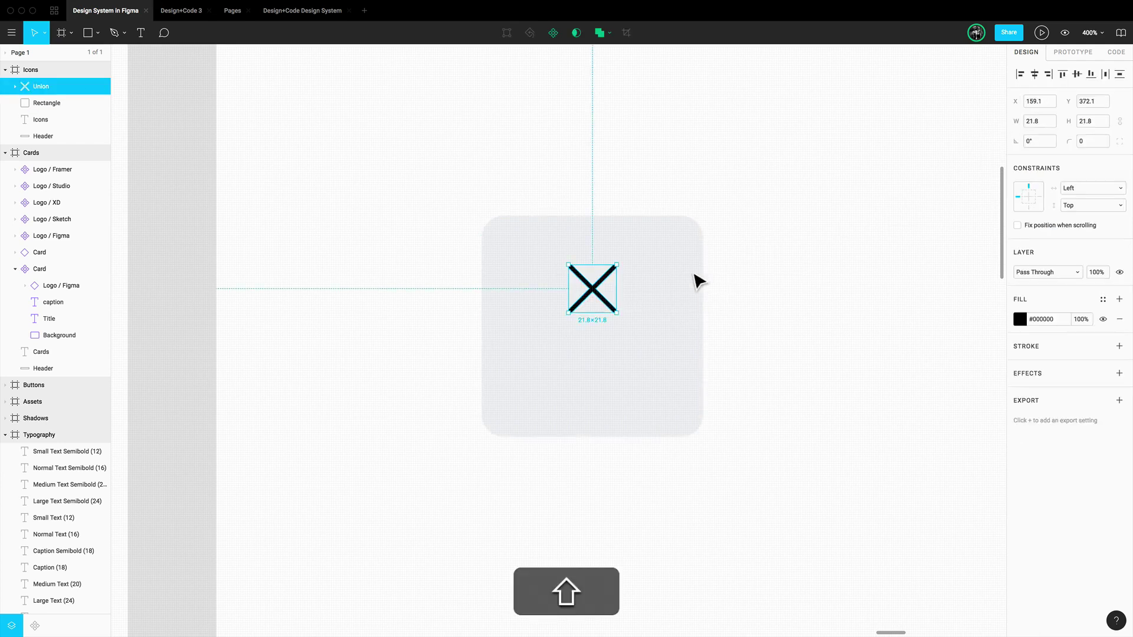
{"action": "left_click", "coordinate": [687, 278], "text": "shift"}
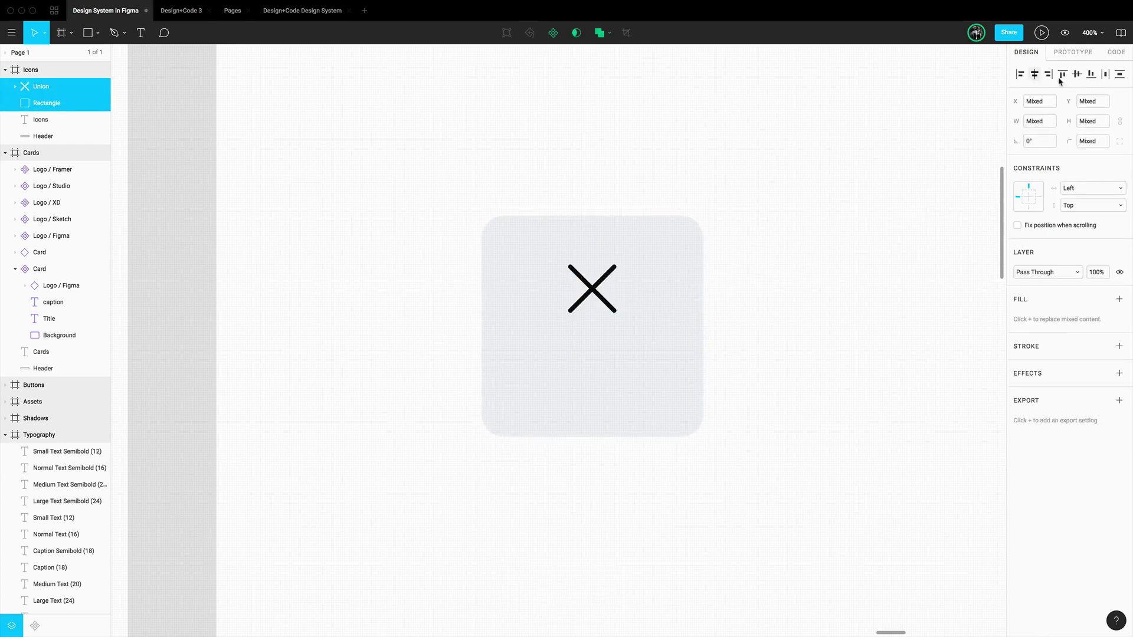
{"action": "left_click", "coordinate": [1076, 74]}
{"action": "left_click", "coordinate": [812, 332]}
{"action": "scroll", "coordinate": [707, 332], "scroll_direction": "right", "scroll_amount": 1}
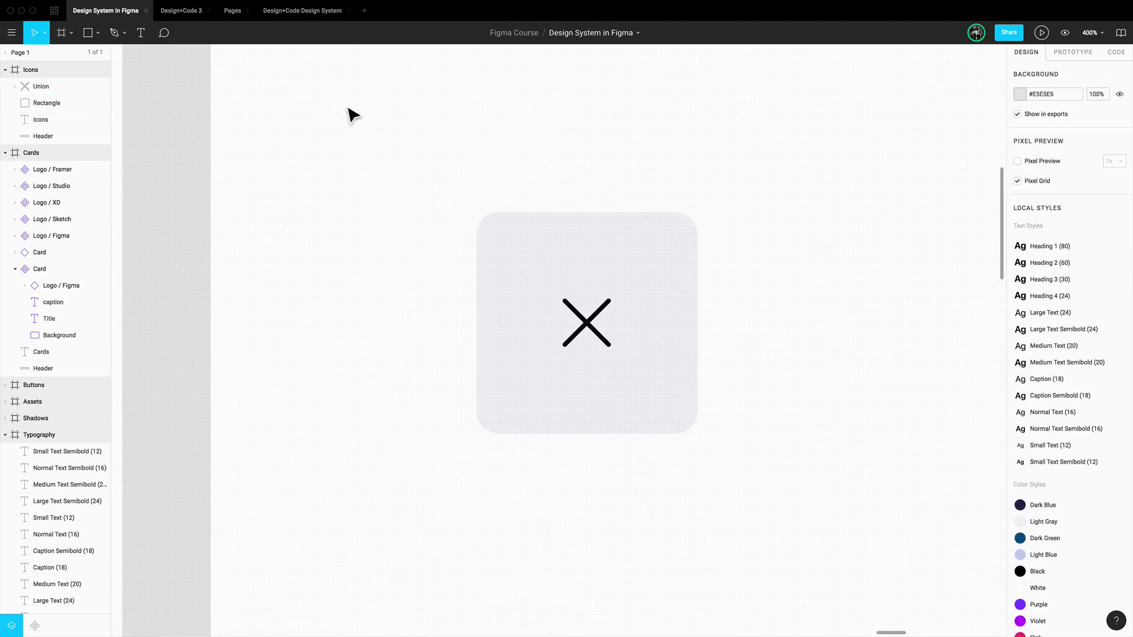
Look at the hamburger icon on the iPhone X menu in the Design+Code 3 file, and return to Design System in Figma
{"action": "left_click", "coordinate": [181, 11]}
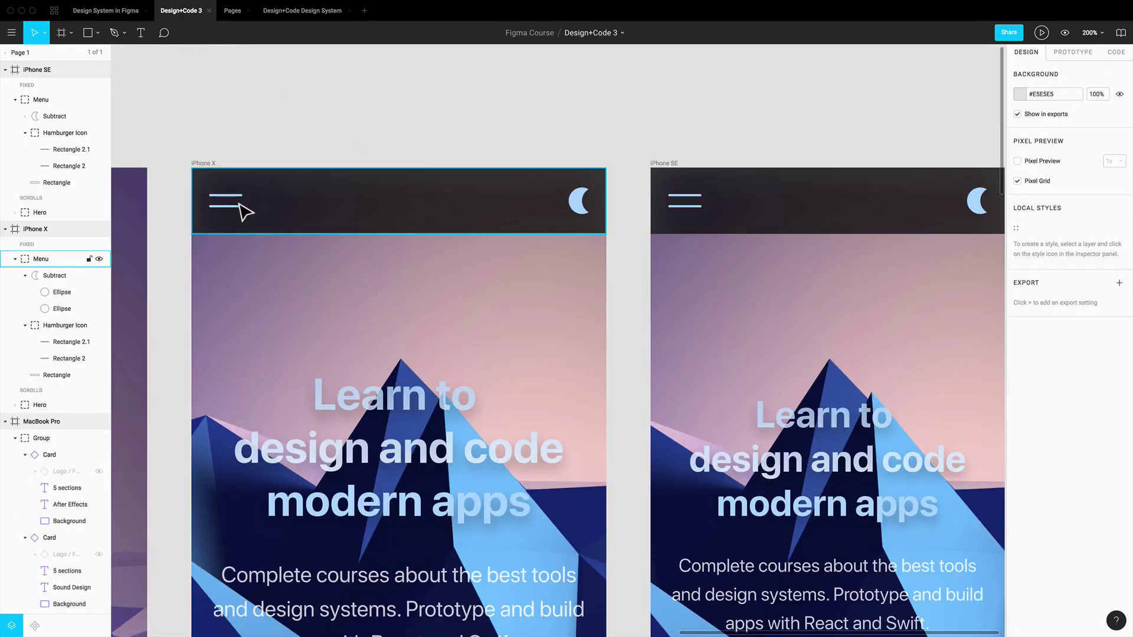
{"action": "left_click", "coordinate": [230, 209]}
{"action": "left_click", "coordinate": [118, 11]}
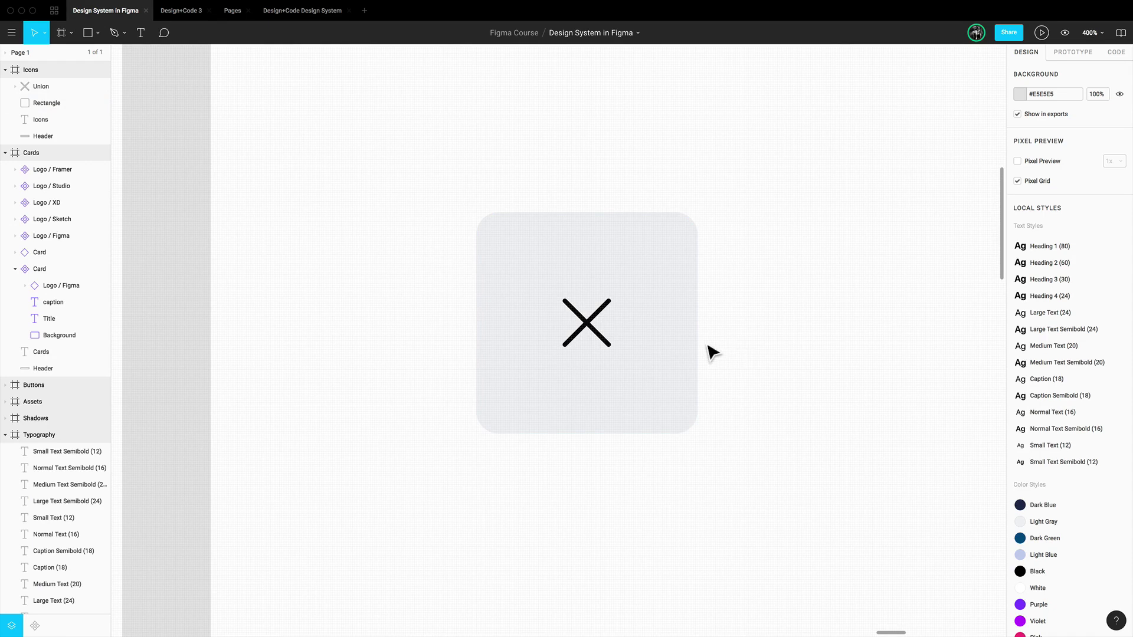
Place a copy of the gray rounded square to the right of the cross icon's square, on the same row
{"action": "key", "text": "shift+super"}
{"action": "left_click", "coordinate": [675, 285]}
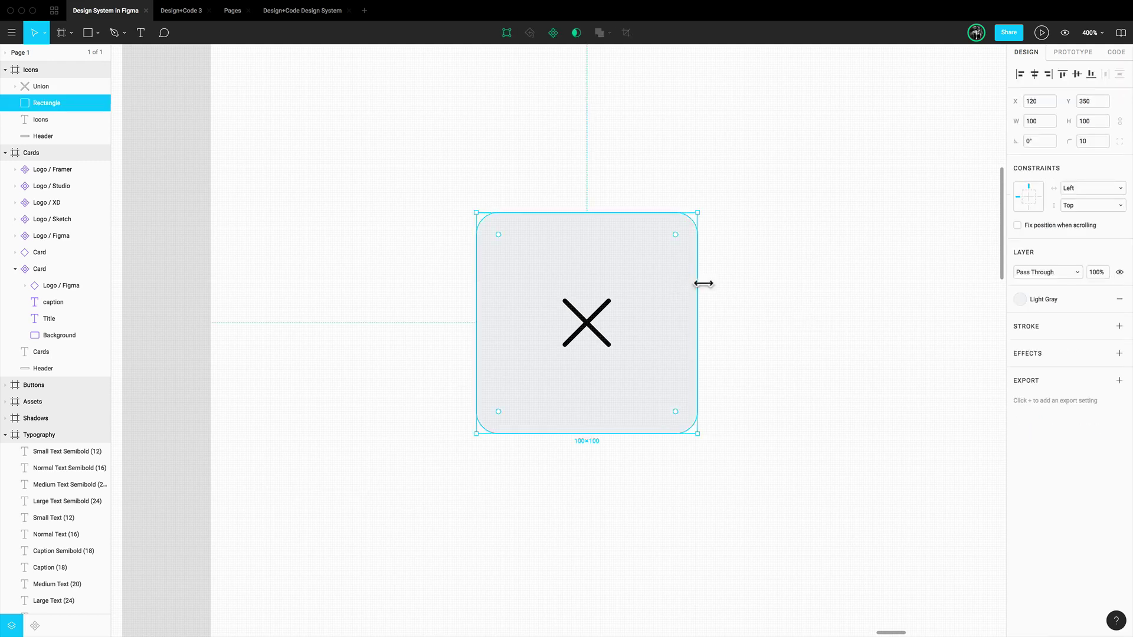
{"action": "left_click_drag", "start_coordinate": [619, 268], "coordinate": [936, 276]}
{"action": "scroll", "coordinate": [909, 286], "scroll_direction": "right", "scroll_amount": 5}
{"action": "left_click", "coordinate": [797, 301]}
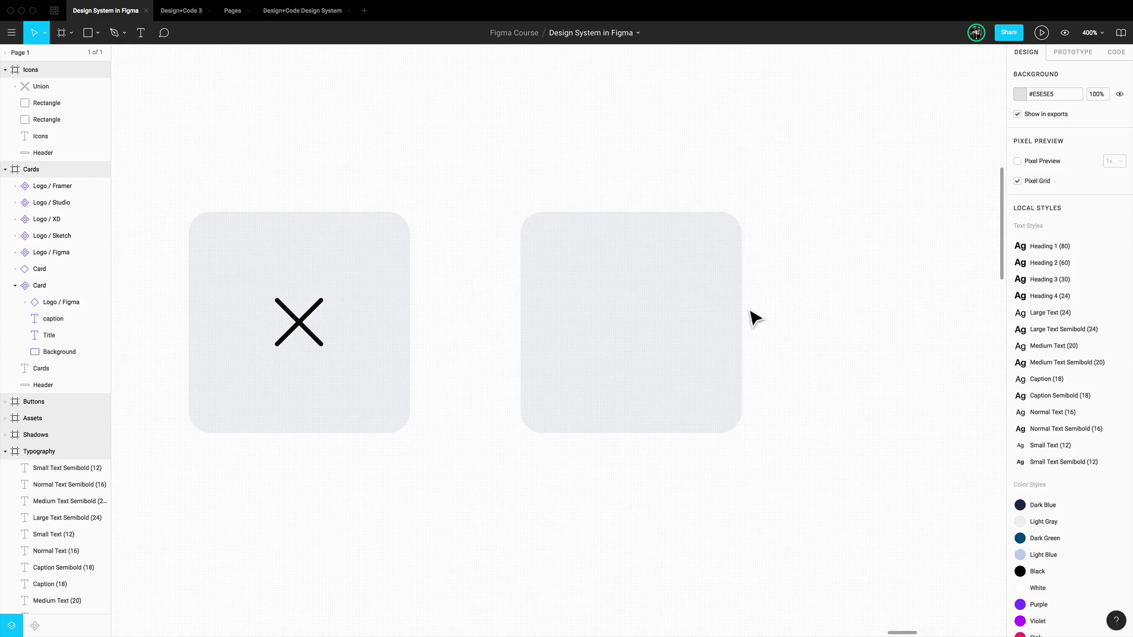
Draw a 28 × 18 rectangle in the middle of the empty gray square and set its corner radius to 2
{"action": "key", "text": "r"}
{"action": "mouse_move", "coordinate": [567, 300]}
{"action": "left_mouse_down"}
{"action": "mouse_move", "coordinate": [675, 352]}
{"action": "mouse_move", "coordinate": [625, 349]}
{"action": "mouse_move", "coordinate": [642, 333]}
{"action": "left_mouse_up"}
{"action": "left_click", "coordinate": [1090, 143]}
{"action": "type", "text": "2"}
{"action": "key", "text": "Return"}
{"action": "key", "text": "super+equal"}
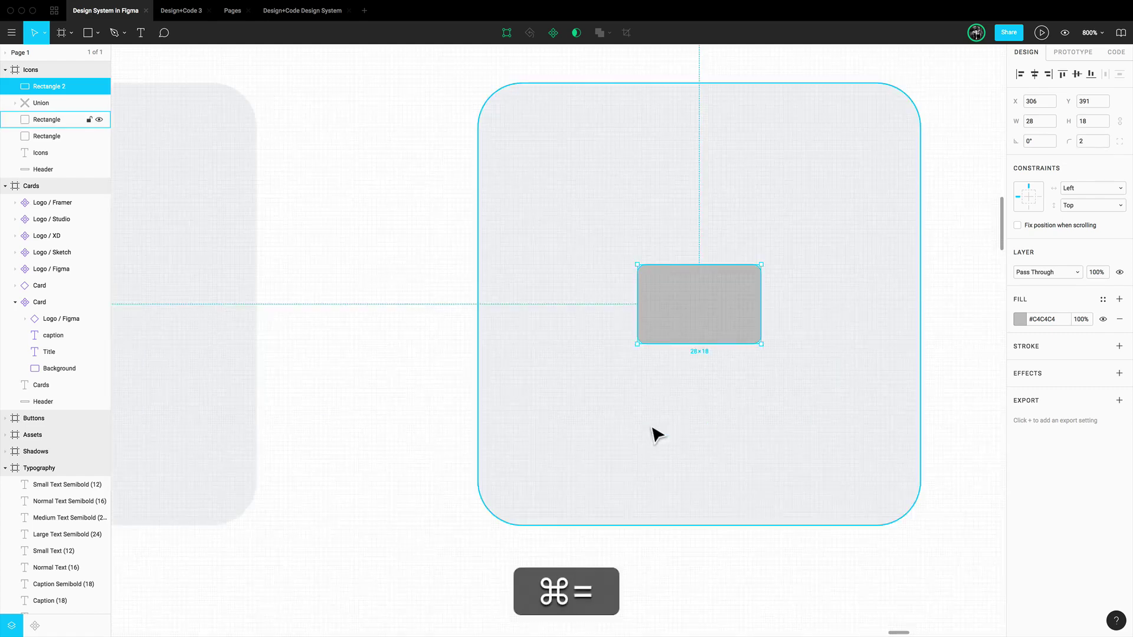
Draw a 26 × 2 strip near the small rectangle's upper edge, reaching its right side, and subtract it from the rectangle
{"action": "scroll", "coordinate": [666, 426], "scroll_direction": "right", "scroll_amount": 3}
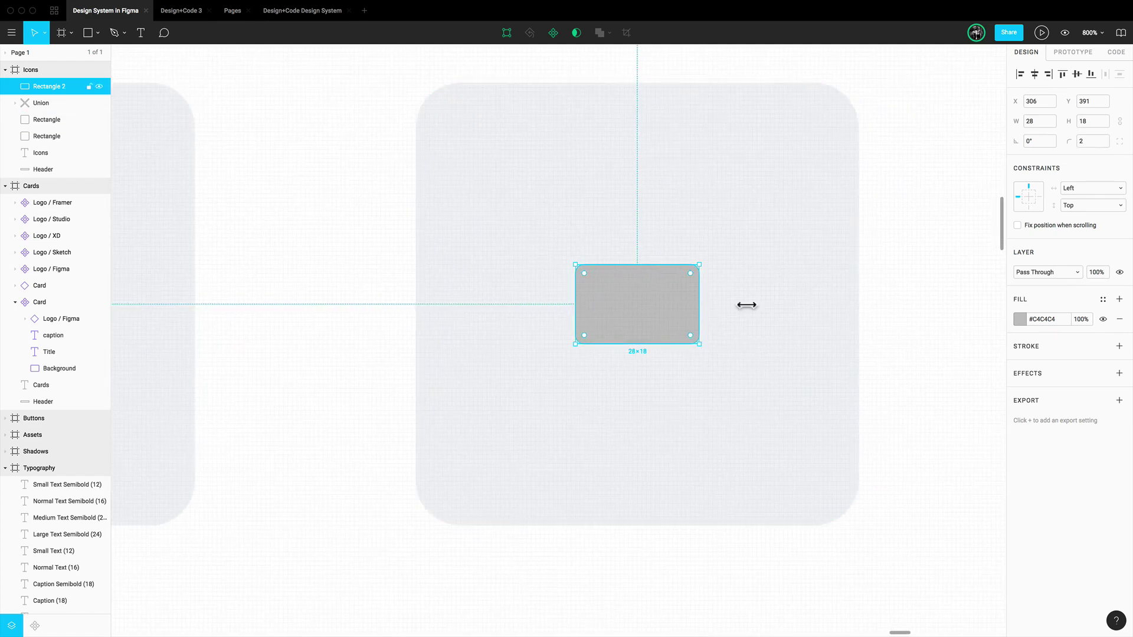
{"action": "key", "text": "r"}
{"action": "left_click_drag", "start_coordinate": [584, 278], "coordinate": [700, 290]}
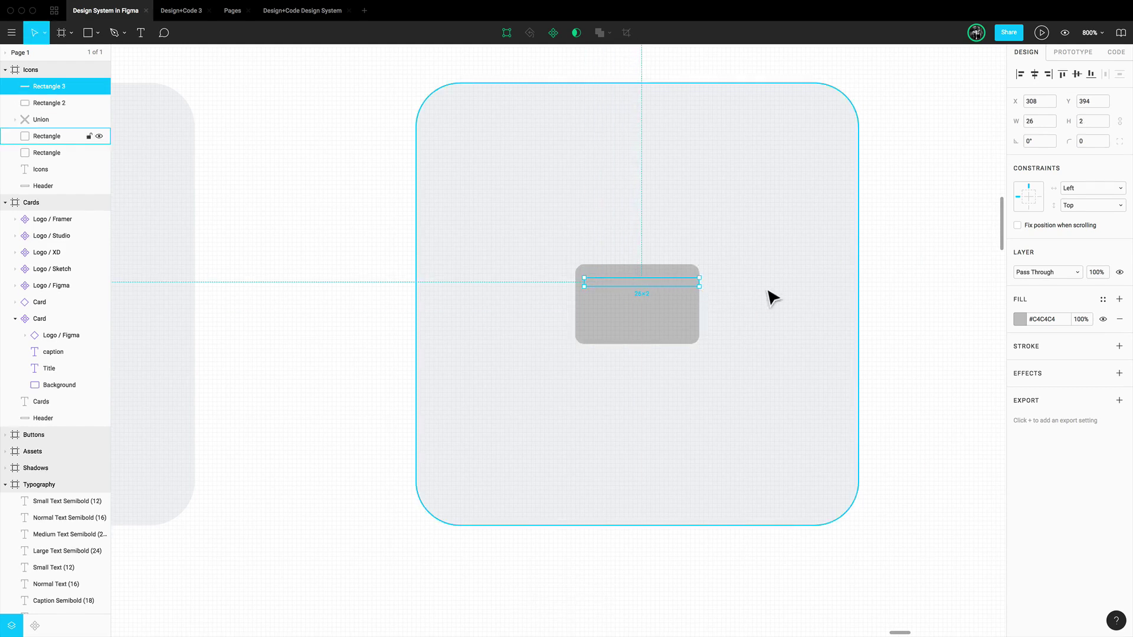
{"action": "left_click", "coordinate": [48, 103], "text": "shift"}
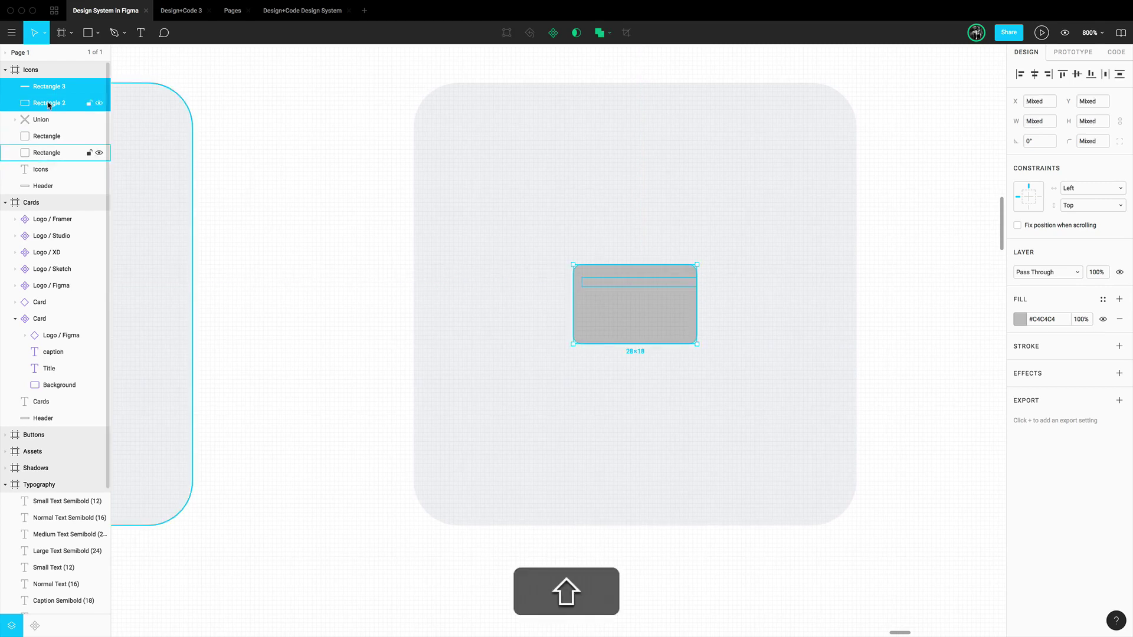
{"action": "left_click", "coordinate": [610, 34]}
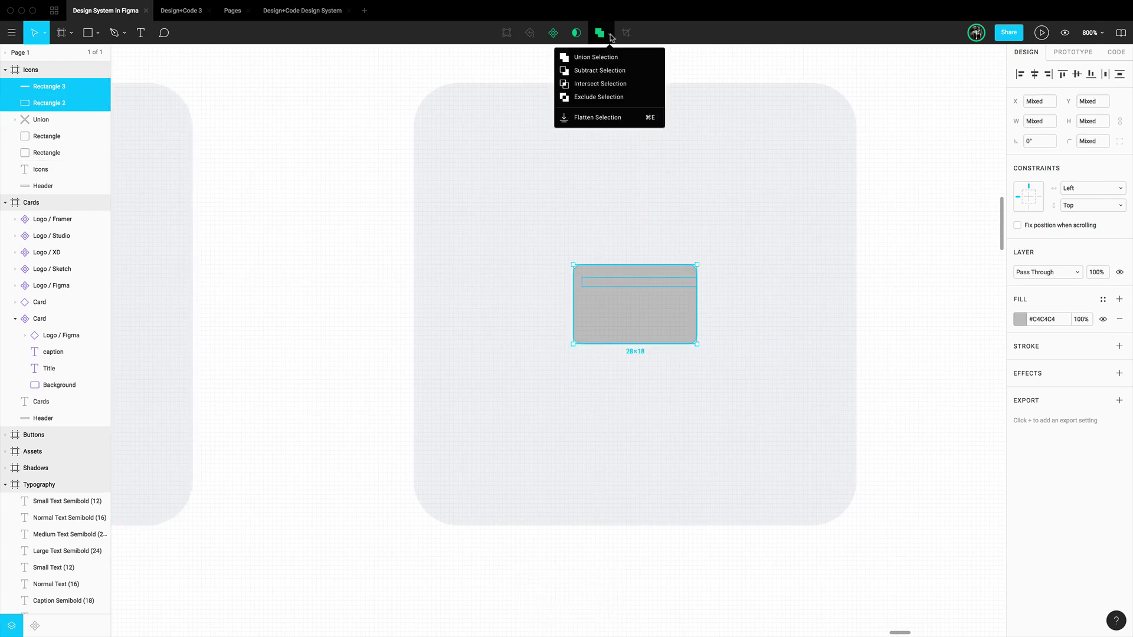
{"action": "left_click", "coordinate": [609, 72]}
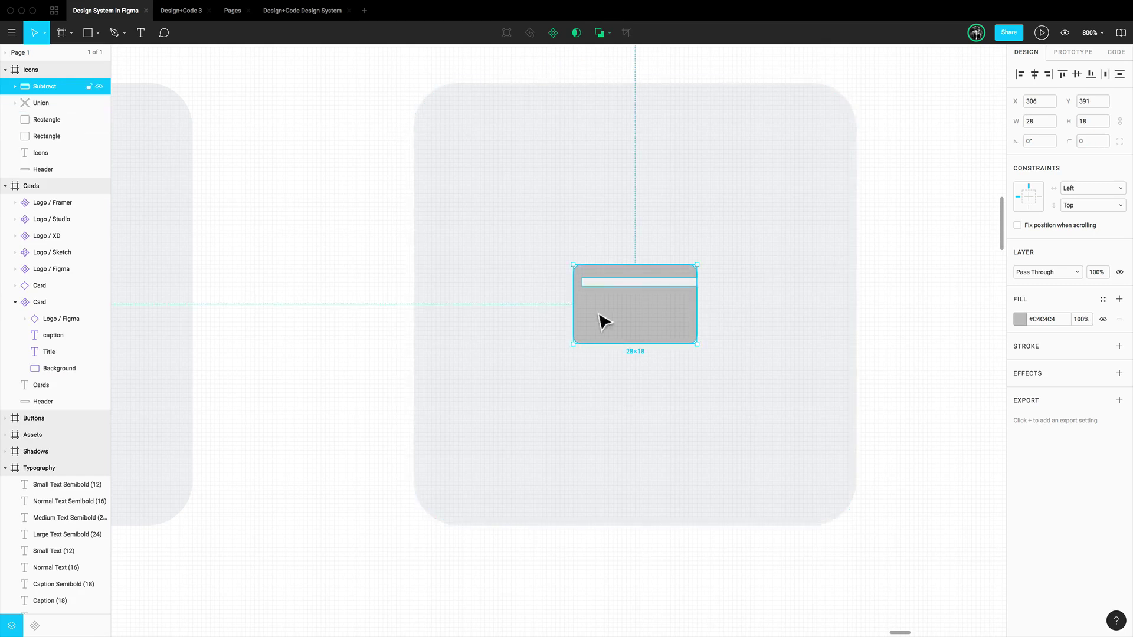
Set the fill of the subtracted card shape to black, #000000
{"action": "left_click", "coordinate": [1020, 321]}
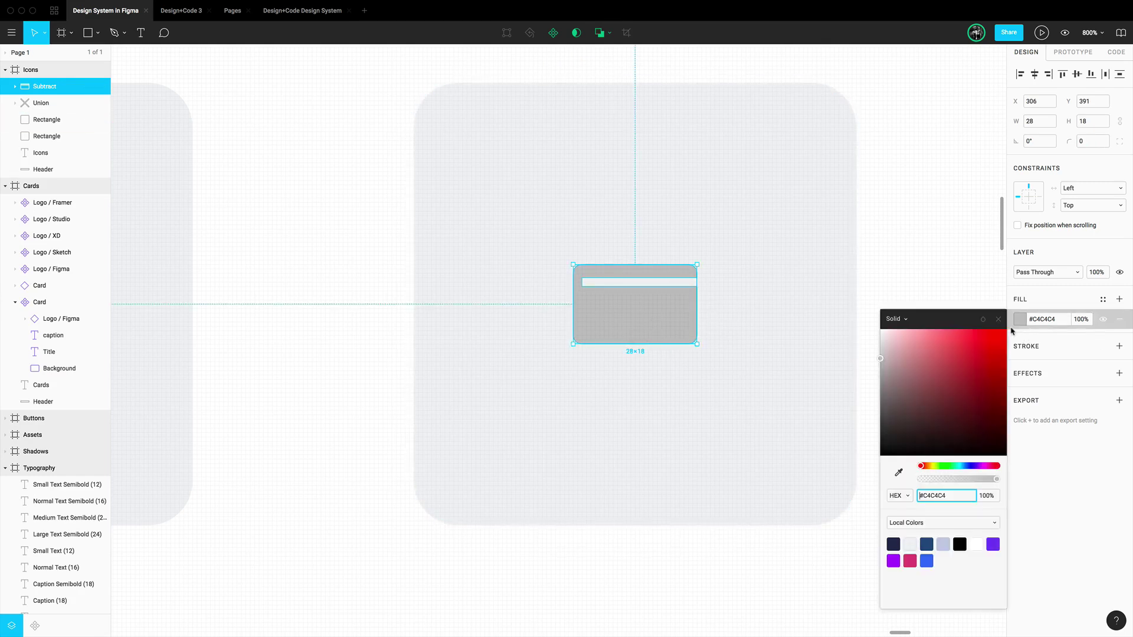
{"action": "left_click_drag", "start_coordinate": [944, 396], "coordinate": [879, 470]}
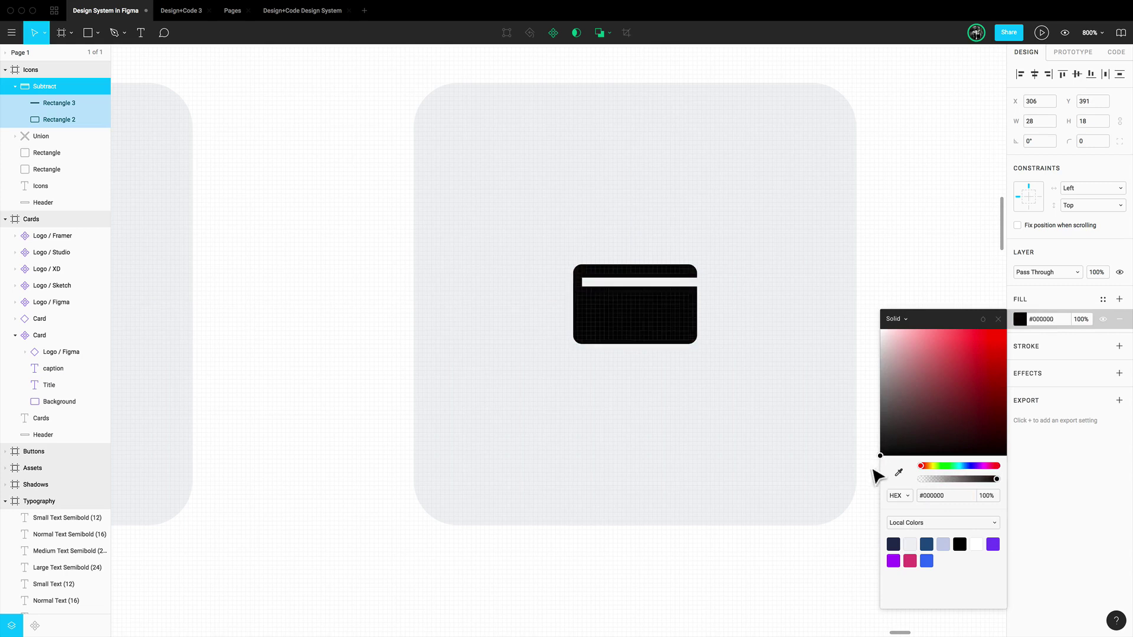
{"action": "left_click", "coordinate": [845, 375]}
Move the subtracted strip, Rectangle 3, down 1 px inside the card shape to Y 395
{"action": "scroll", "coordinate": [844, 375], "scroll_direction": "right", "scroll_amount": 3}
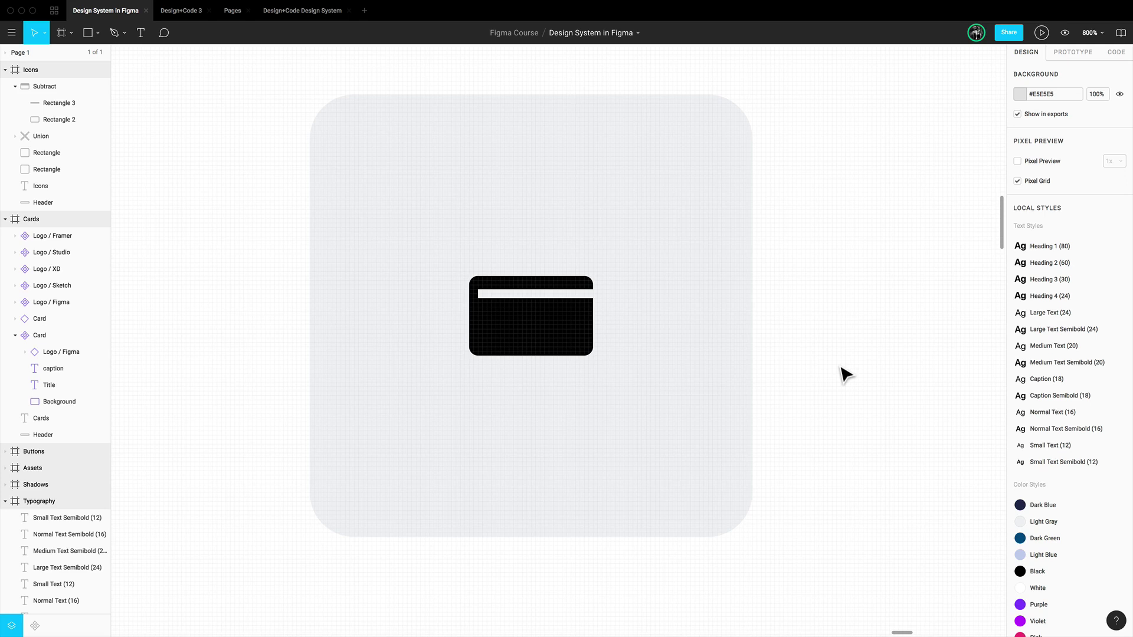
{"action": "left_click", "coordinate": [56, 103]}
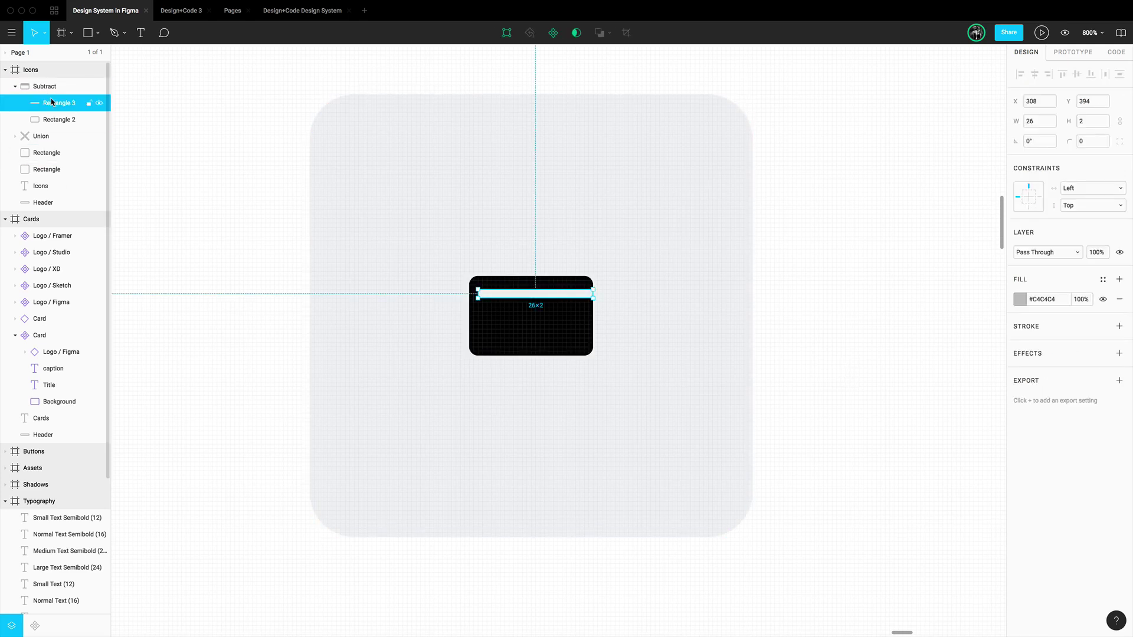
{"action": "left_click", "coordinate": [66, 119]}
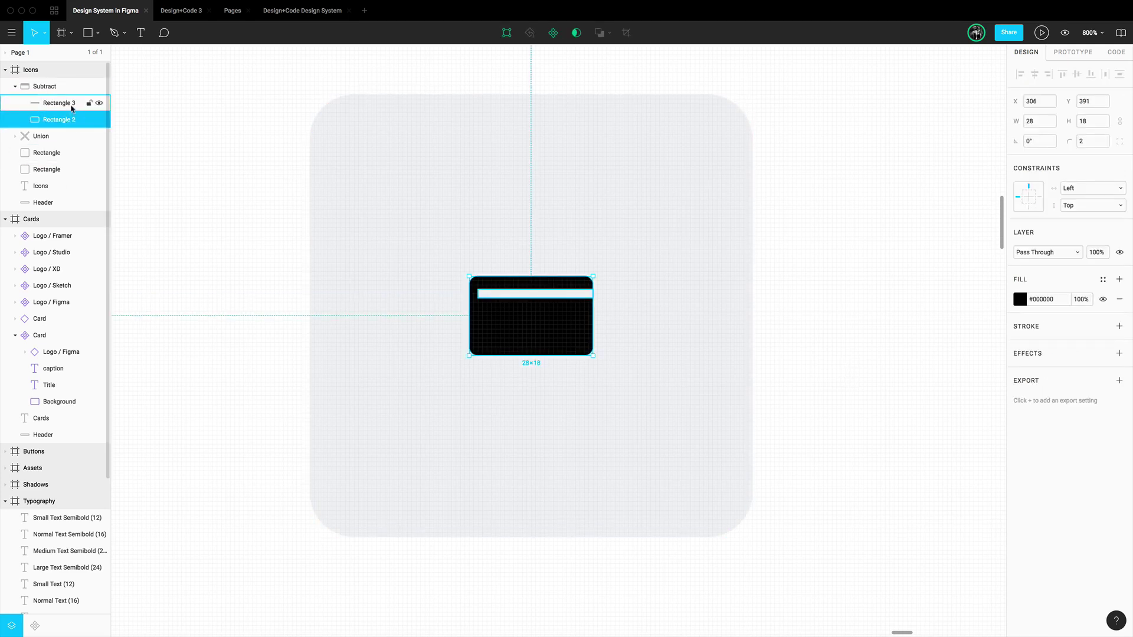
{"action": "left_click", "coordinate": [68, 104]}
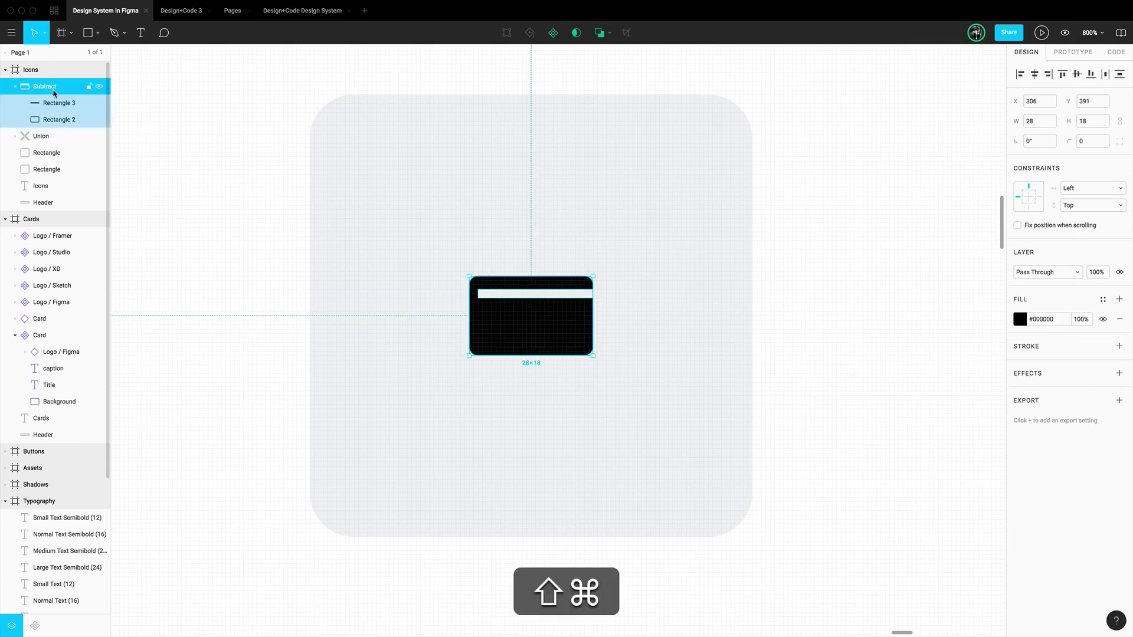
{"action": "scroll", "coordinate": [225, 197], "scroll_direction": "right", "scroll_amount": 2}
{"action": "left_click", "coordinate": [66, 104]}
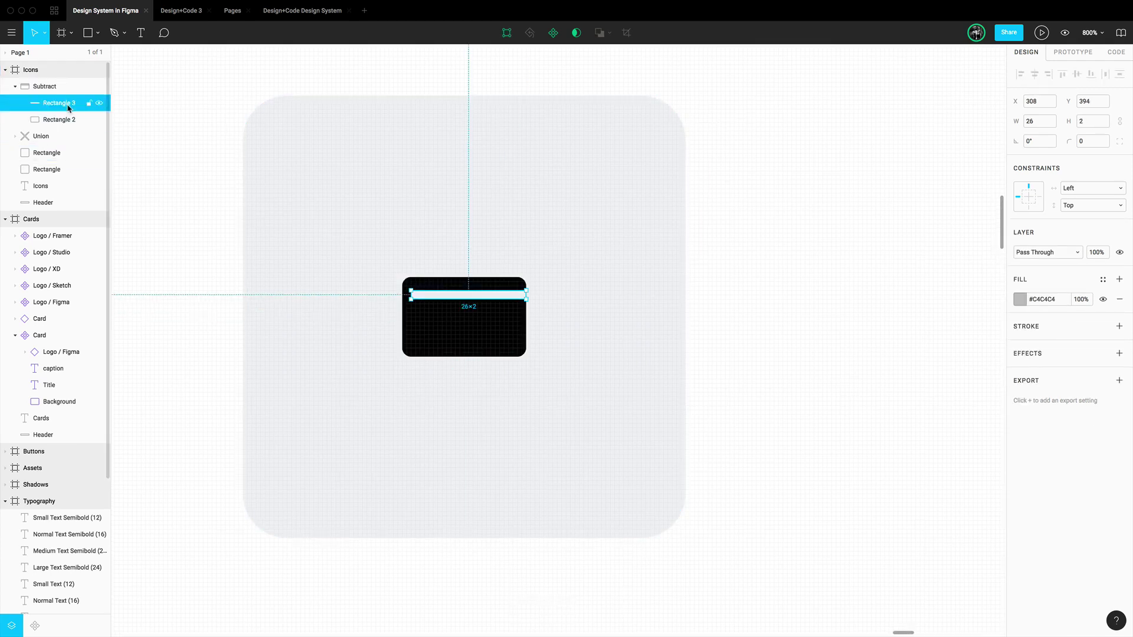
{"action": "key", "text": "Down"}
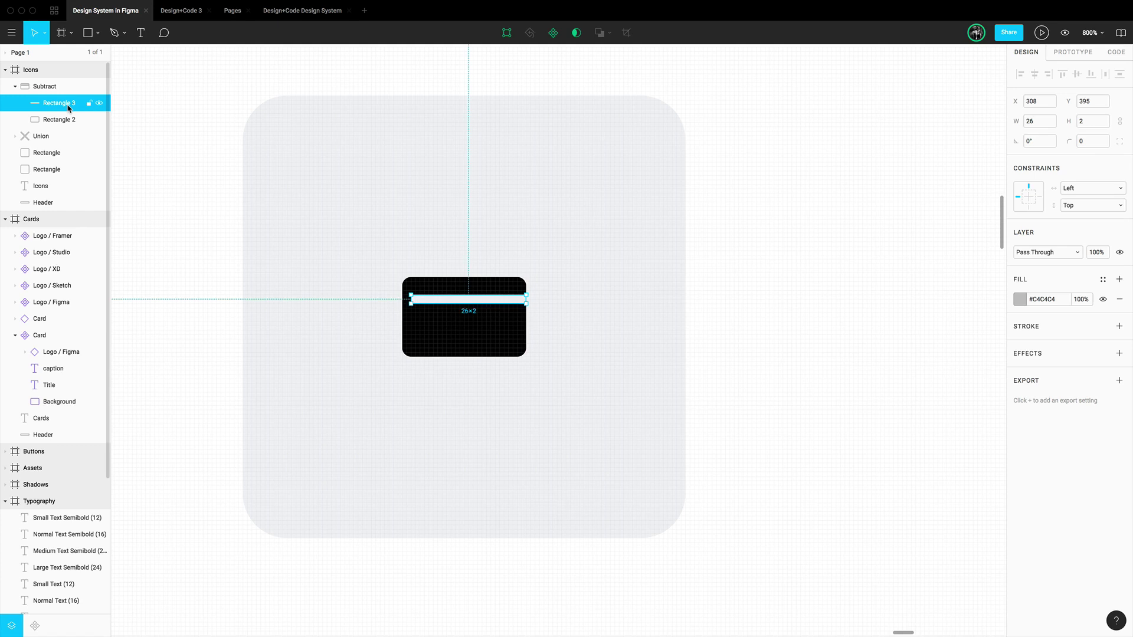
{"action": "left_click", "coordinate": [728, 215]}
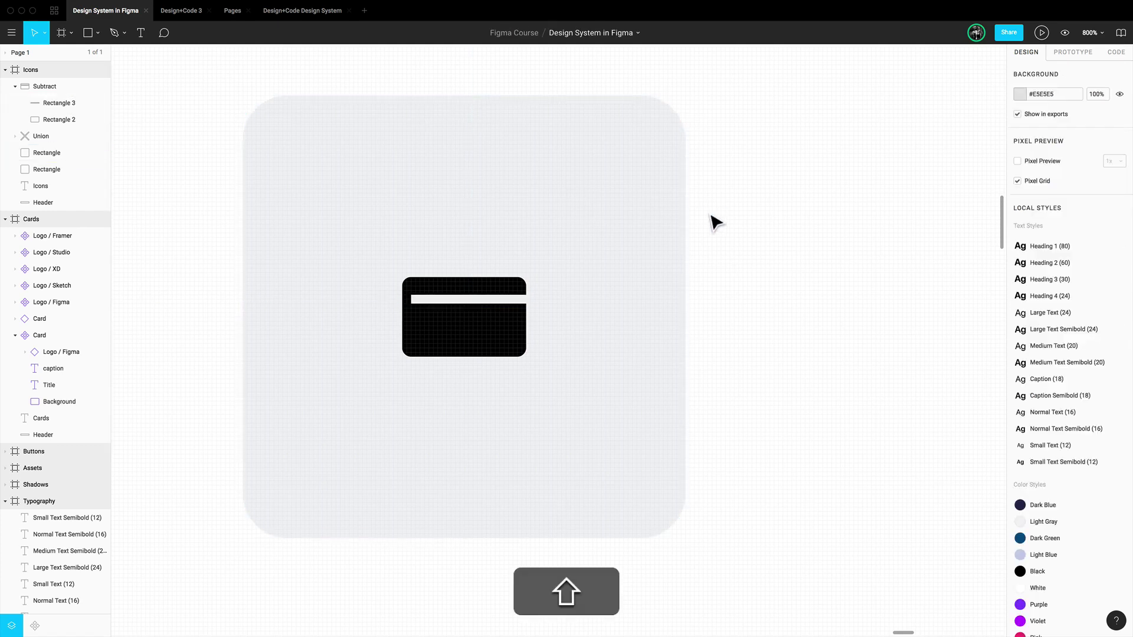
Place a copy of the gray rounded square to the right of the card icon's square, on the same row
{"action": "left_click", "coordinate": [640, 212], "text": "shift"}
{"action": "scroll", "coordinate": [640, 211], "scroll_direction": "right", "scroll_amount": 5}
{"action": "left_click_drag", "start_coordinate": [319, 187], "coordinate": [984, 205]}
{"action": "scroll", "coordinate": [749, 236], "scroll_direction": "right", "scroll_amount": 5}
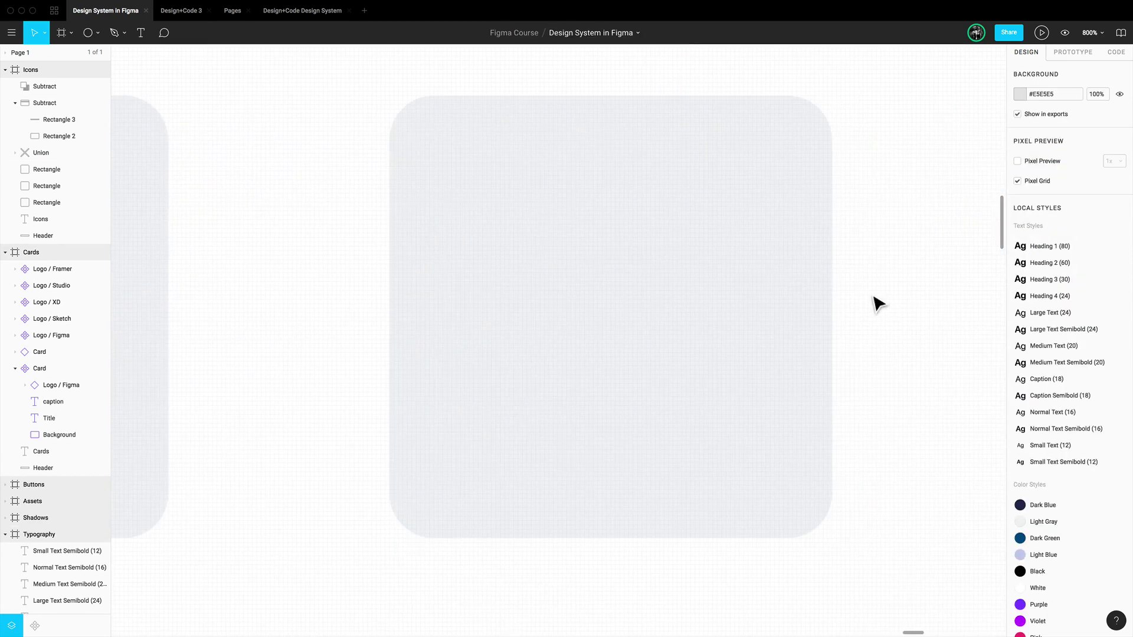
Draw a 50 × 50 circle centered horizontally on the new gray square and place an overlapping copy 30 px directly below it
{"action": "key", "text": "o"}
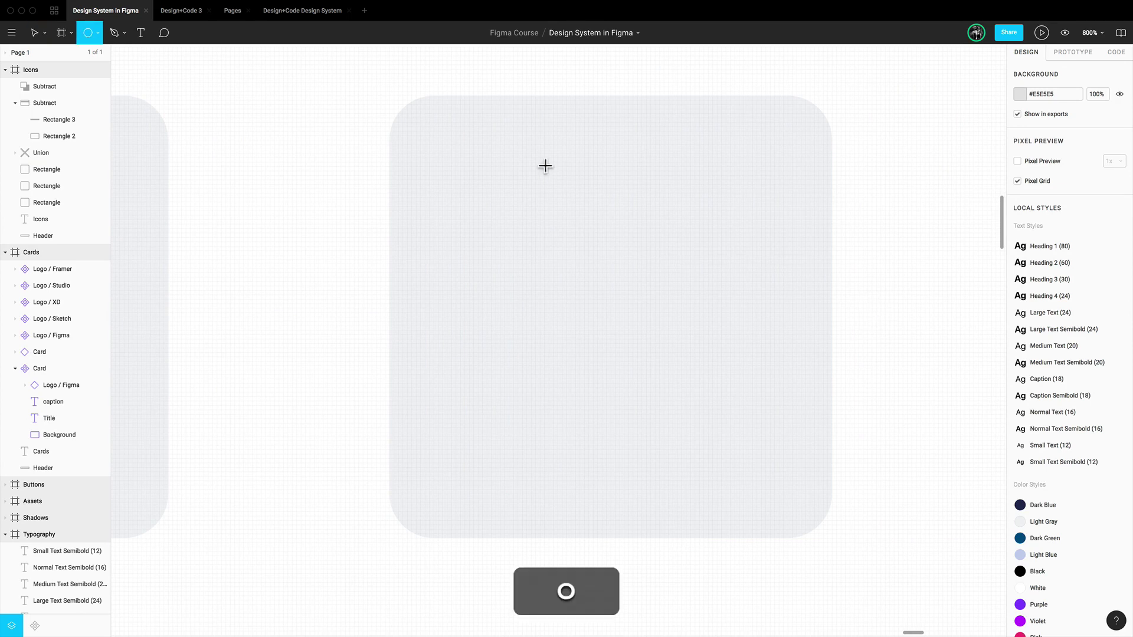
{"action": "mouse_move", "coordinate": [532, 154]}
{"action": "left_mouse_down"}
{"action": "mouse_move", "coordinate": [685, 309]}
{"action": "mouse_move", "coordinate": [752, 355]}
{"action": "left_mouse_up"}
{"action": "left_click_drag", "start_coordinate": [665, 289], "coordinate": [635, 276]}
{"action": "left_click_drag", "start_coordinate": [641, 232], "coordinate": [648, 363]}
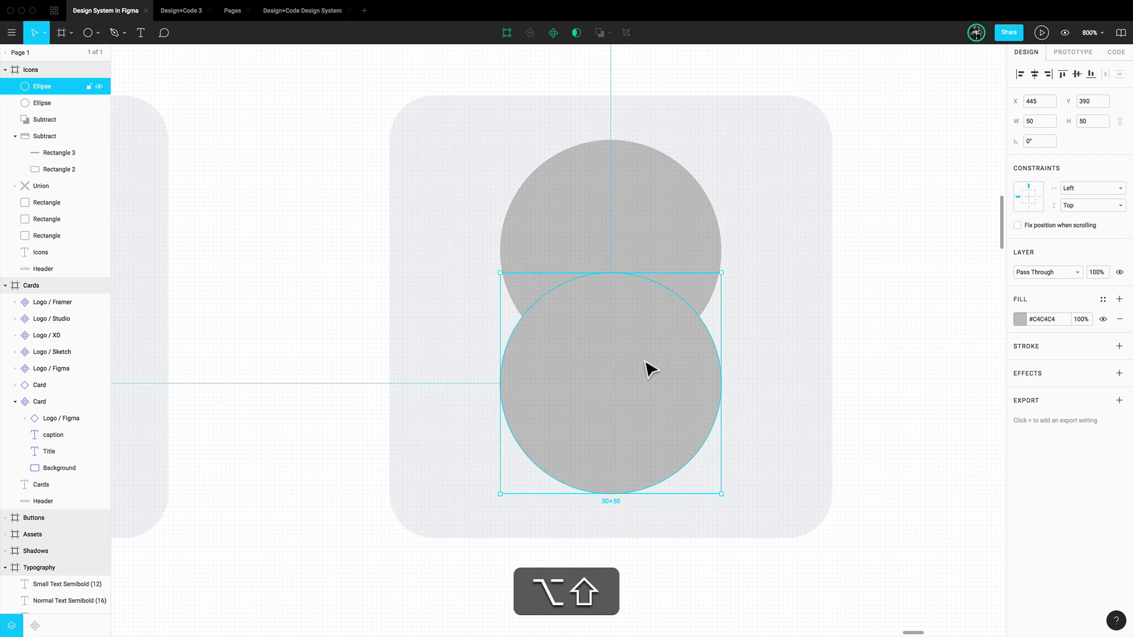
Intersect the two overlapping circles to form a lens shape
{"action": "left_click", "coordinate": [644, 253], "text": "shift"}
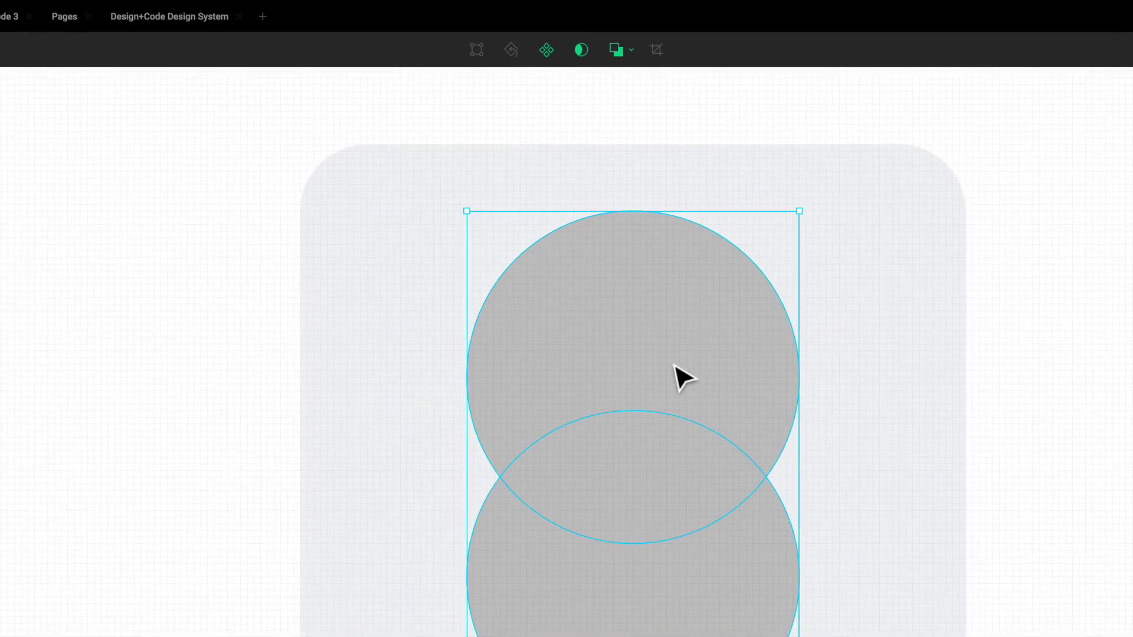
{"action": "left_click", "coordinate": [634, 51]}
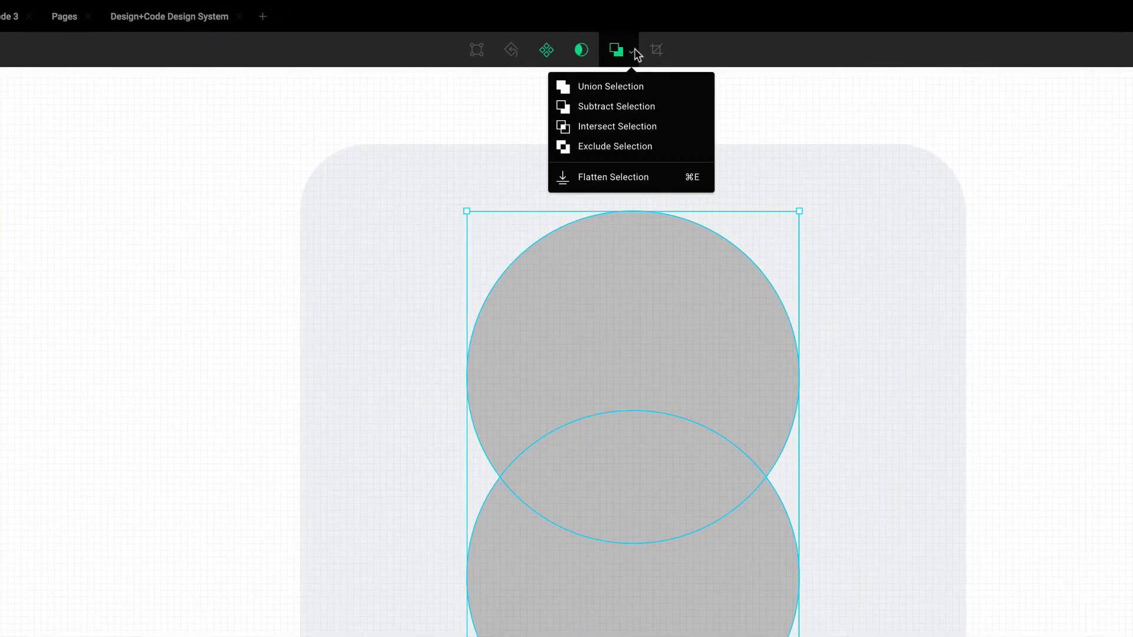
{"action": "left_click", "coordinate": [641, 128]}
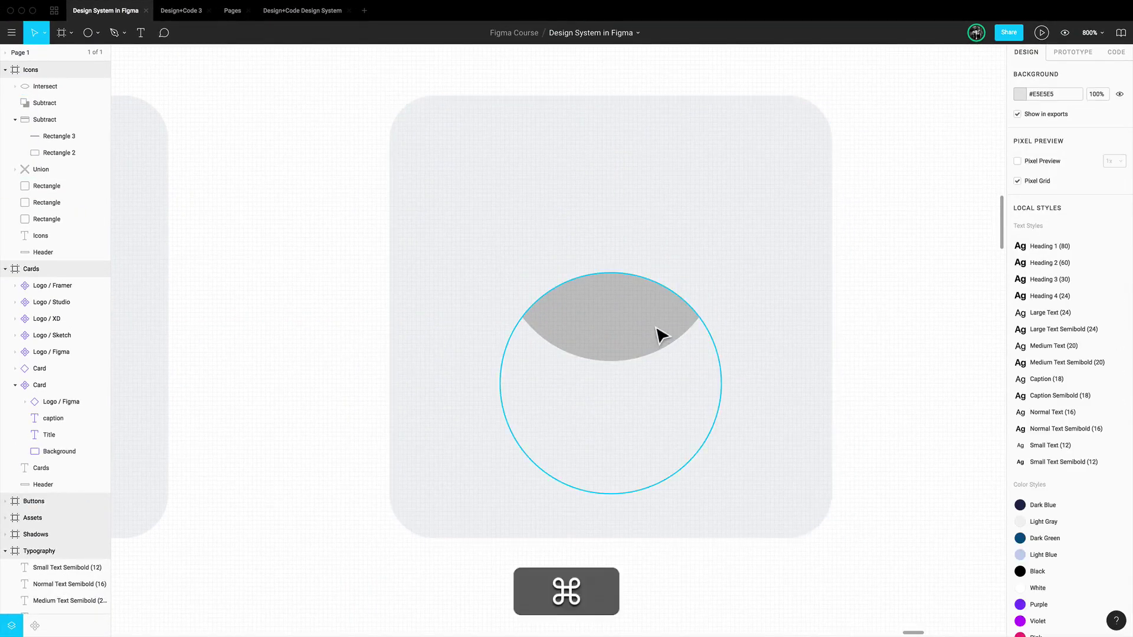
Add a 12 × 12 circle centered on the lens shape as the pupil
{"action": "left_click", "coordinate": [657, 317]}
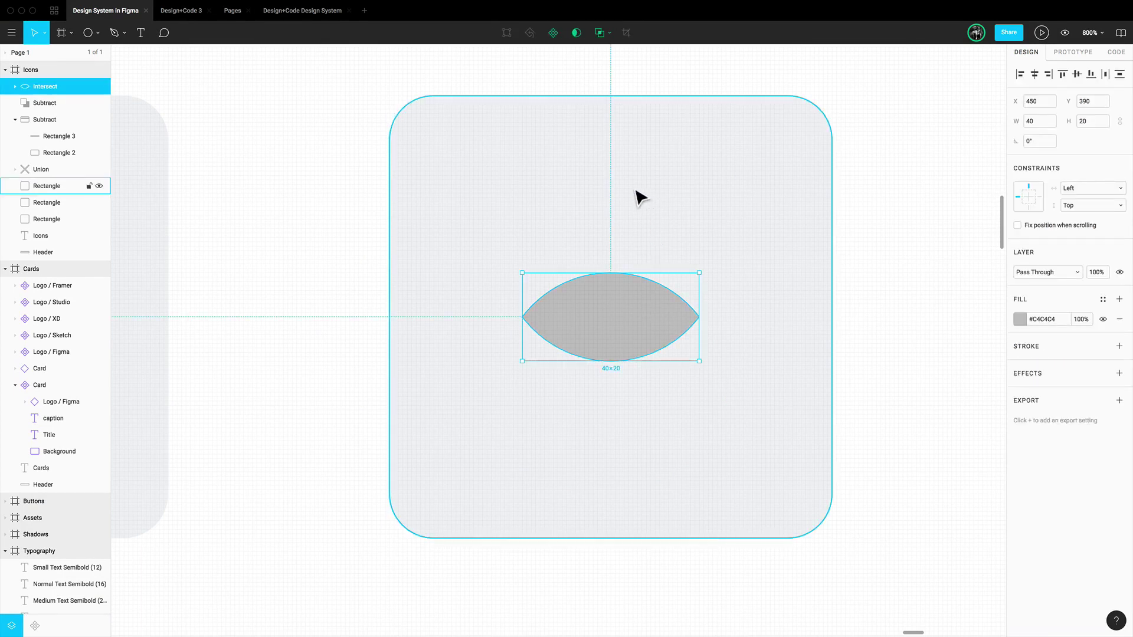
{"action": "key", "text": "o"}
{"action": "mouse_move", "coordinate": [589, 158]}
{"action": "left_mouse_down"}
{"action": "mouse_move", "coordinate": [642, 208]}
{"action": "mouse_move", "coordinate": [627, 324]}
{"action": "mouse_move", "coordinate": [616, 319]}
{"action": "left_mouse_up"}
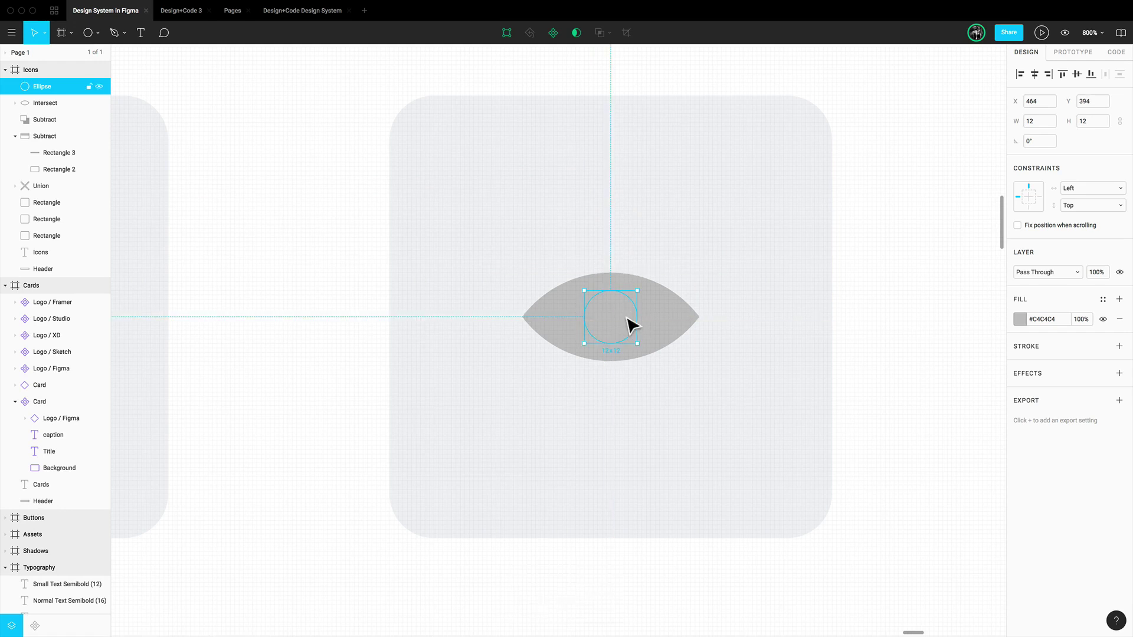
Flatten the Intersect lens shape into a single vector
{"action": "left_click", "coordinate": [53, 105]}
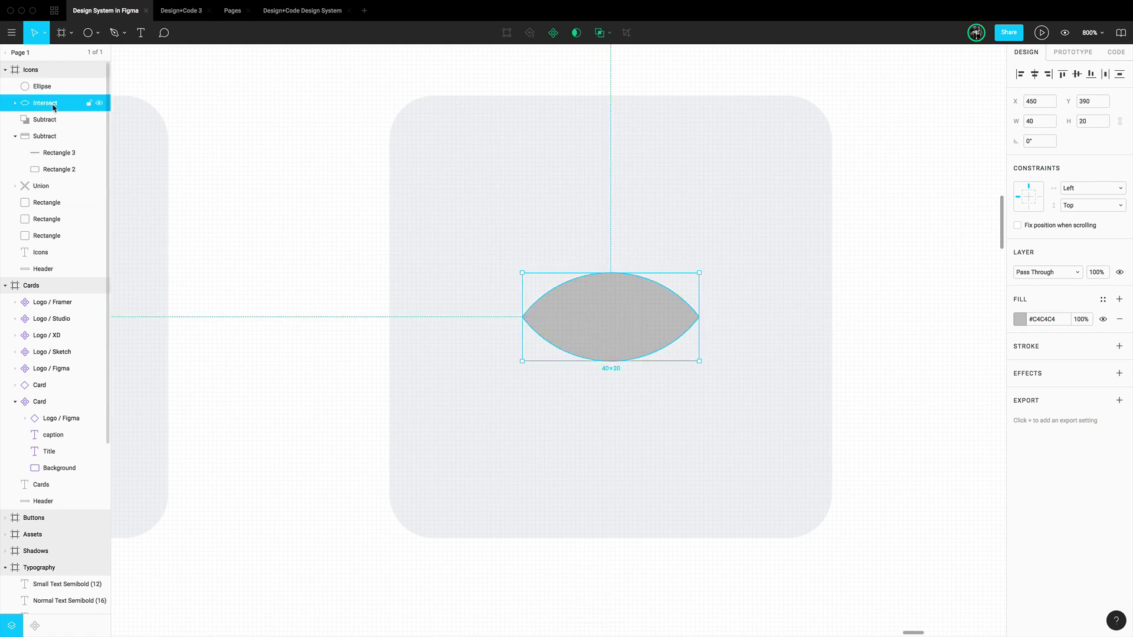
{"action": "left_click", "coordinate": [608, 34]}
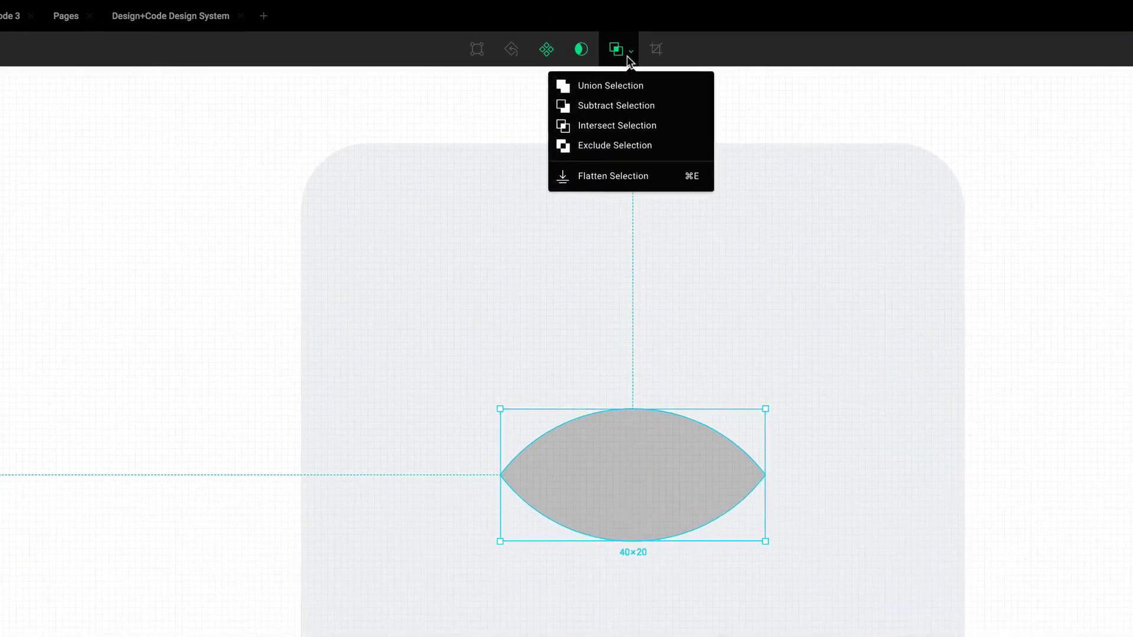
{"action": "left_click", "coordinate": [630, 178]}
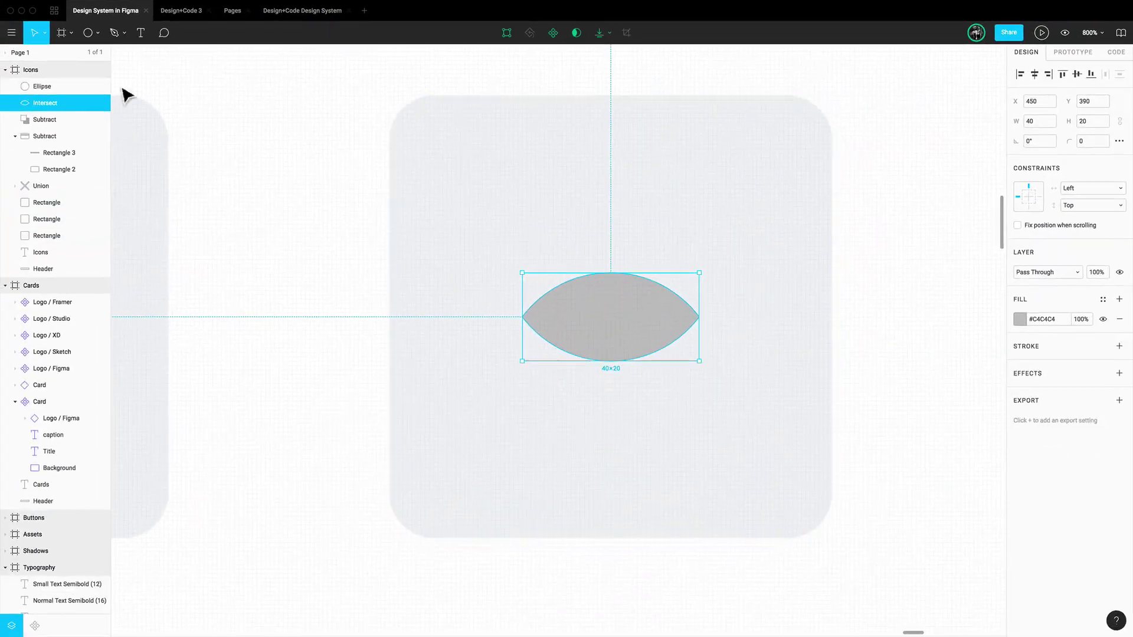
Subtract the small circle from the flattened lens shape to cut out the eye's pupil
{"action": "left_click", "coordinate": [52, 89]}
{"action": "left_click", "coordinate": [59, 103]}
{"action": "left_click", "coordinate": [48, 89], "text": "shift"}
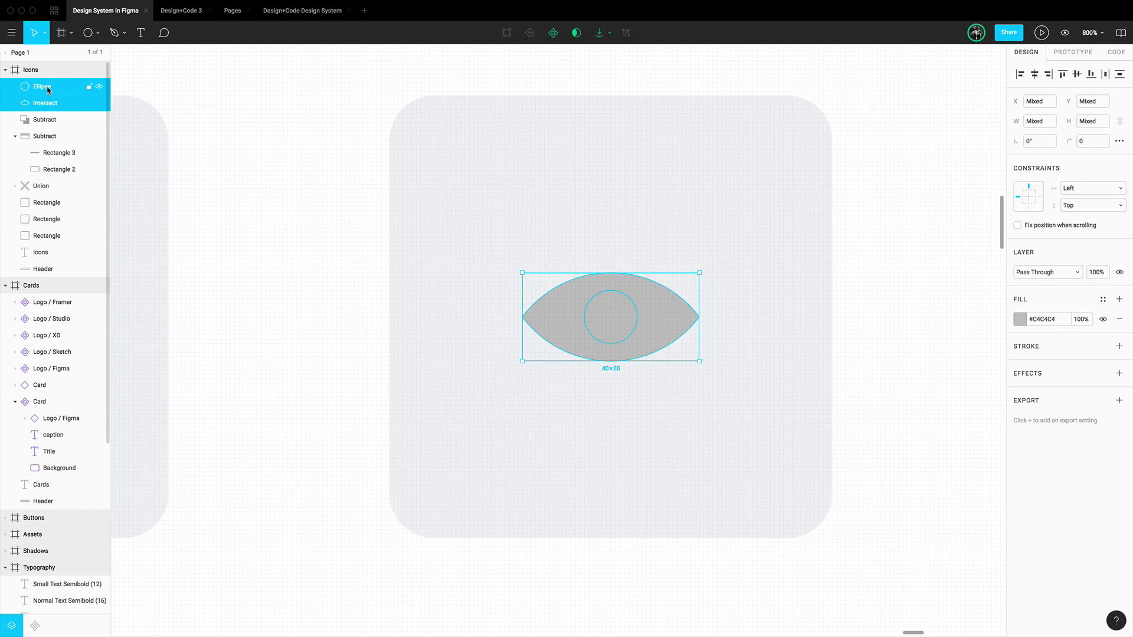
{"action": "left_click", "coordinate": [610, 35]}
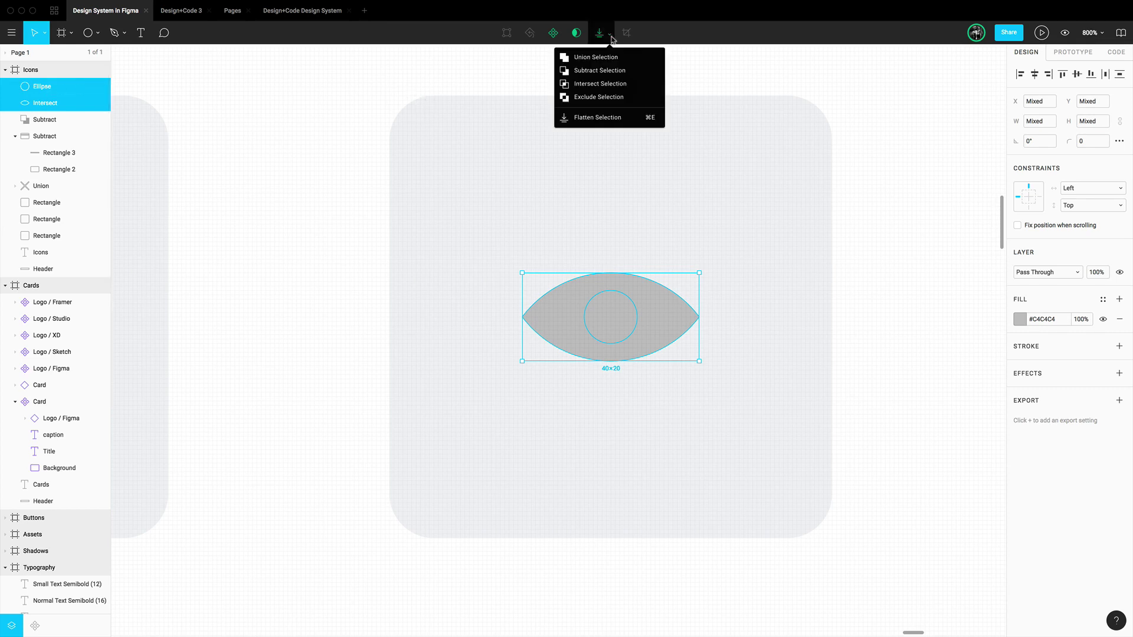
{"action": "left_click", "coordinate": [614, 73]}
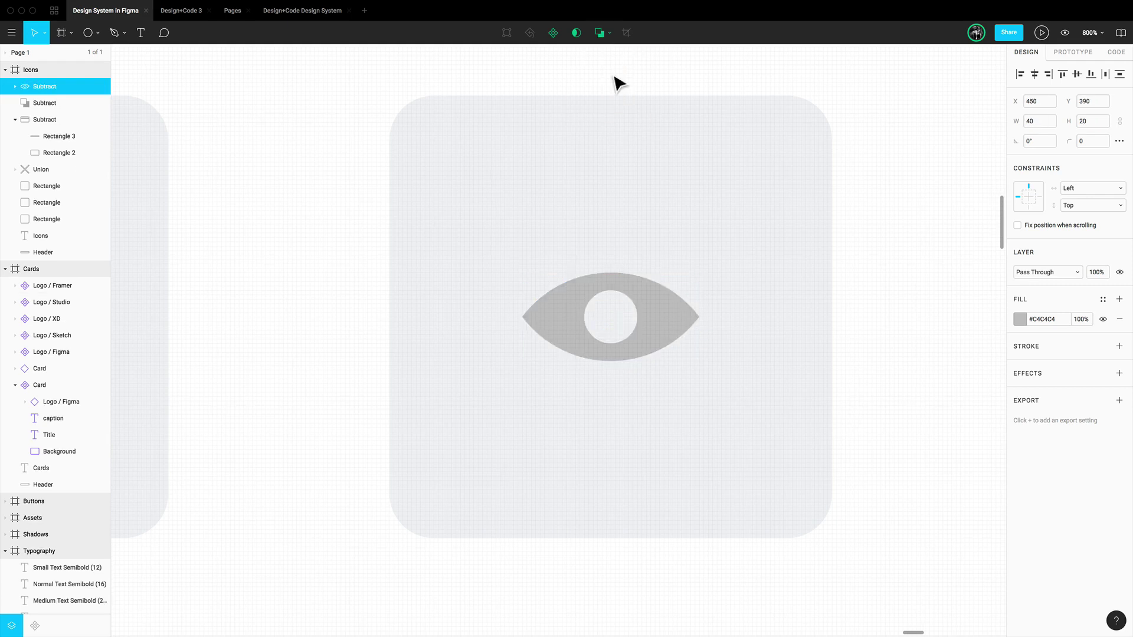
{"action": "left_click", "coordinate": [908, 341]}
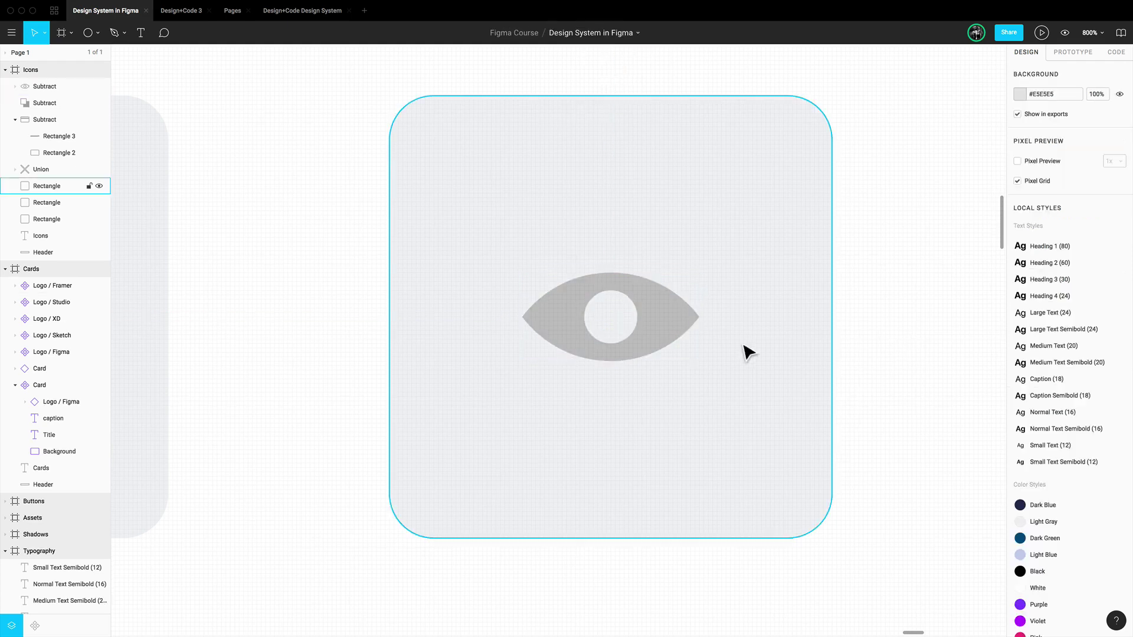
Set the fill of the eye icon to black
{"action": "left_click", "coordinate": [676, 330]}
{"action": "left_click", "coordinate": [1019, 319]}
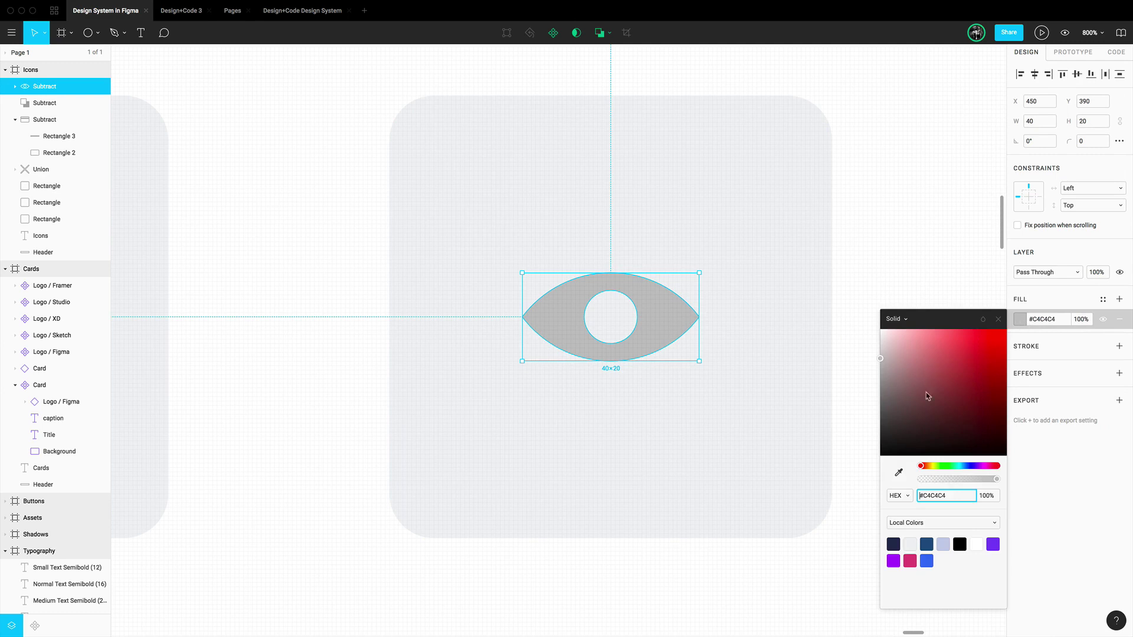
{"action": "left_click_drag", "start_coordinate": [929, 380], "coordinate": [852, 501]}
{"action": "left_click", "coordinate": [913, 303]}
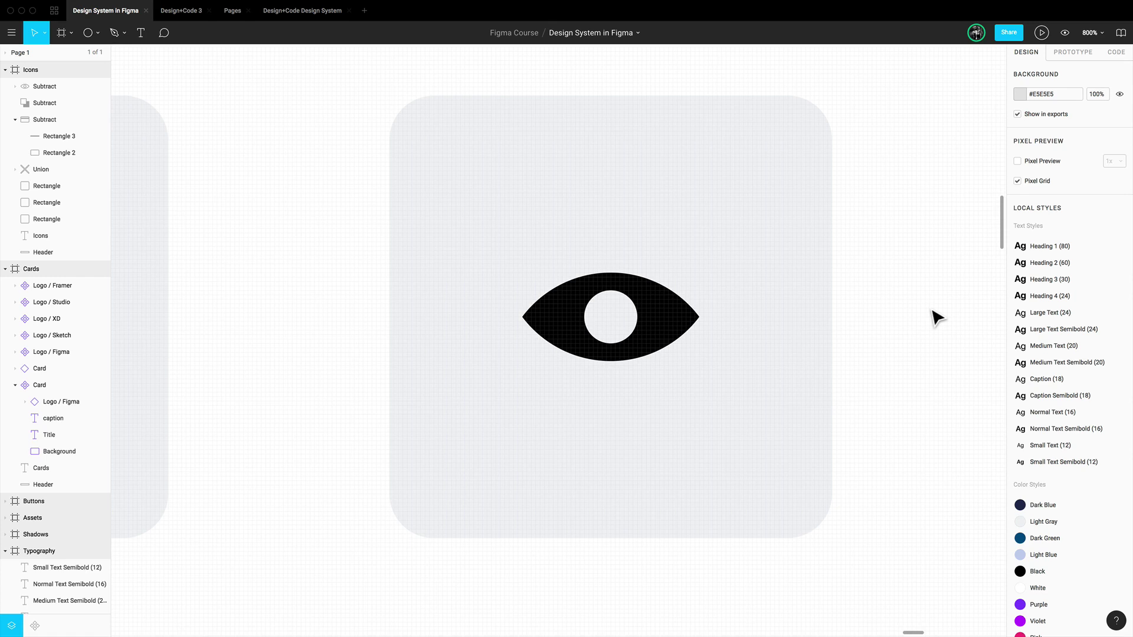
Place a copy of the gray rounded square to the right of the eye icon's square, on the same row
{"action": "scroll", "coordinate": [937, 319], "scroll_direction": "right", "scroll_amount": 10}
{"action": "left_click", "coordinate": [481, 268]}
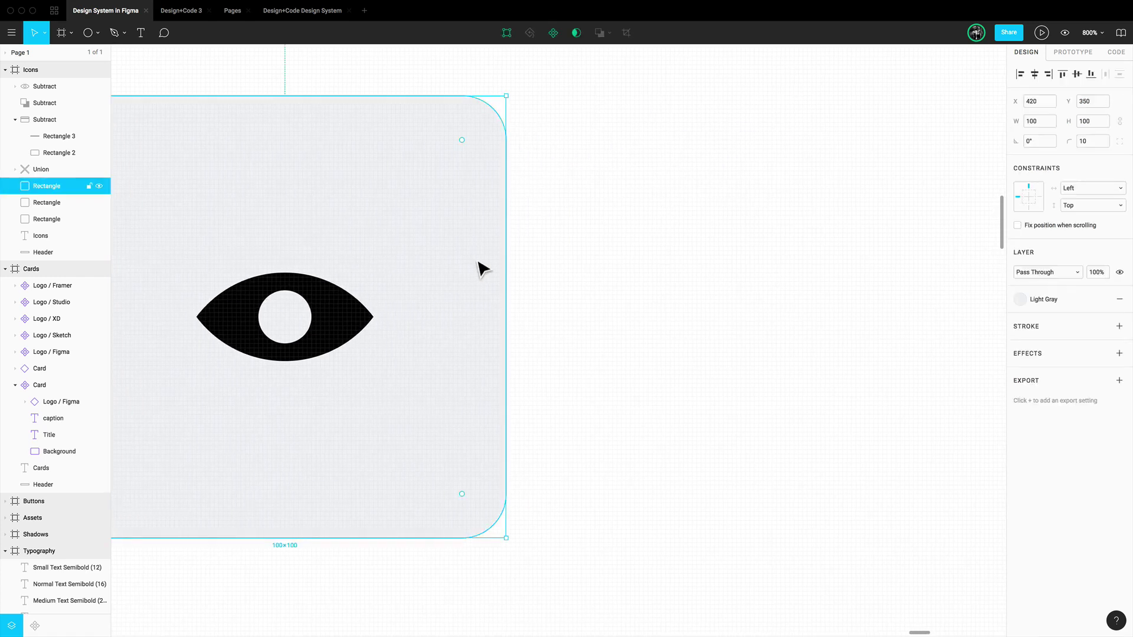
{"action": "left_click_drag", "start_coordinate": [379, 233], "coordinate": [965, 256]}
{"action": "scroll", "coordinate": [817, 285], "scroll_direction": "right", "scroll_amount": 8}
{"action": "left_click", "coordinate": [894, 287]}
Place three overlapping 40 × 40 circles on the new gray square, one above and two side by side below it
{"action": "scroll", "coordinate": [879, 263], "scroll_direction": "down", "scroll_amount": 1}
{"action": "key", "text": "o"}
{"action": "left_click_drag", "start_coordinate": [526, 147], "coordinate": [702, 304]}
{"action": "mouse_move", "coordinate": [637, 256]}
{"action": "left_mouse_down"}
{"action": "mouse_move", "coordinate": [609, 223]}
{"action": "mouse_move", "coordinate": [584, 283]}
{"action": "mouse_move", "coordinate": [593, 301]}
{"action": "mouse_move", "coordinate": [632, 297]}
{"action": "left_mouse_up"}
{"action": "key", "text": "alt"}
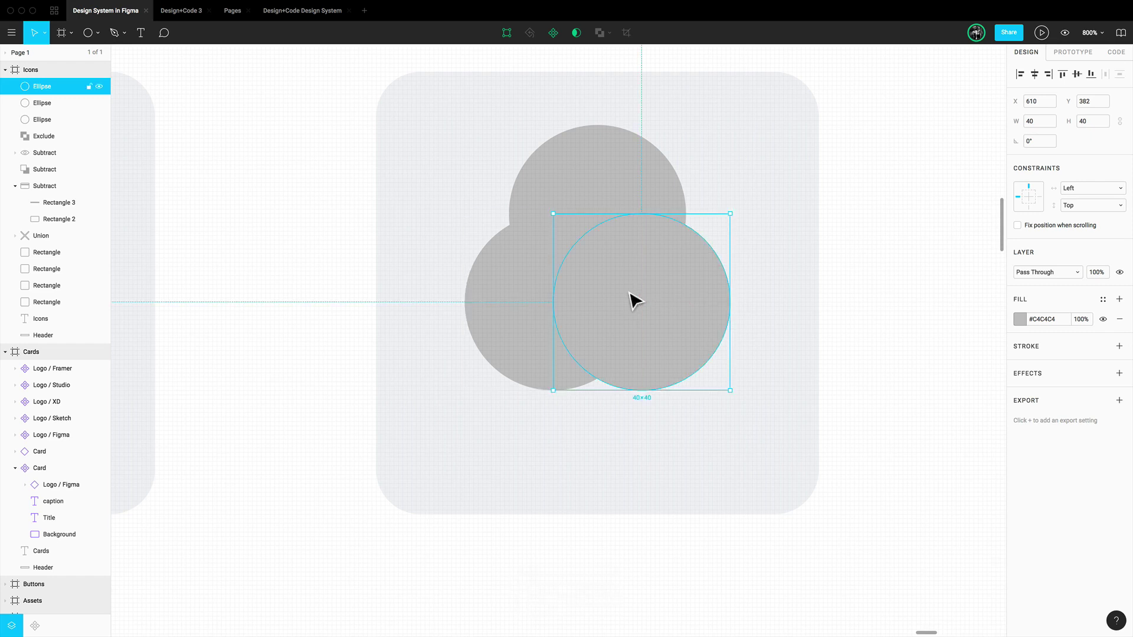
{"action": "key", "text": "shift"}
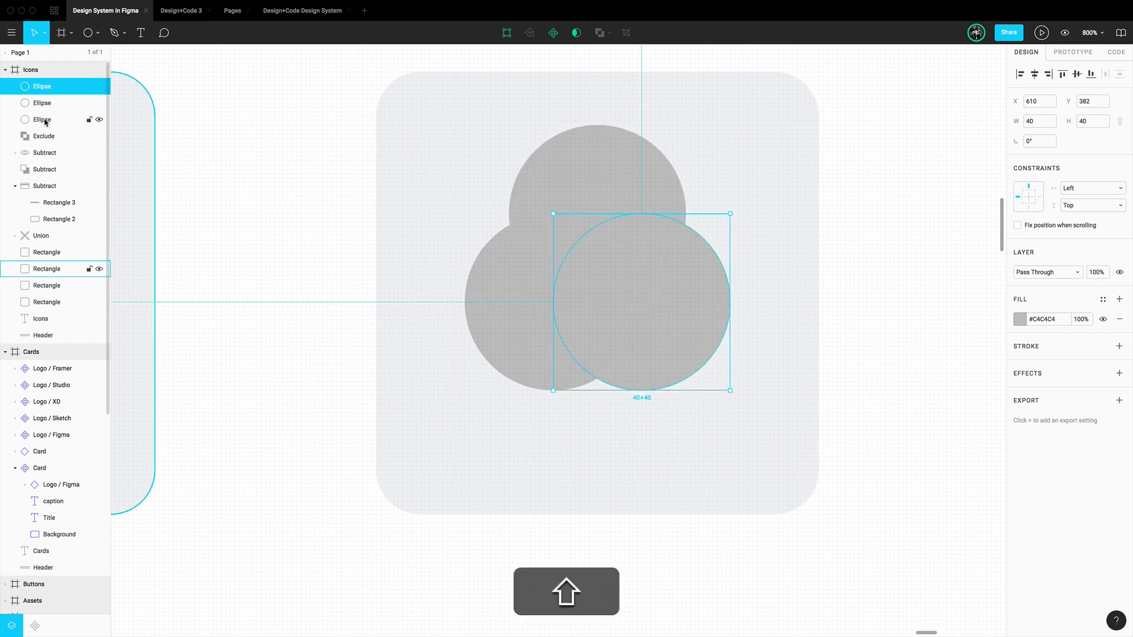
Combine the three overlapping circles with an Exclude boolean operation
{"action": "left_click", "coordinate": [44, 121], "text": "shift"}
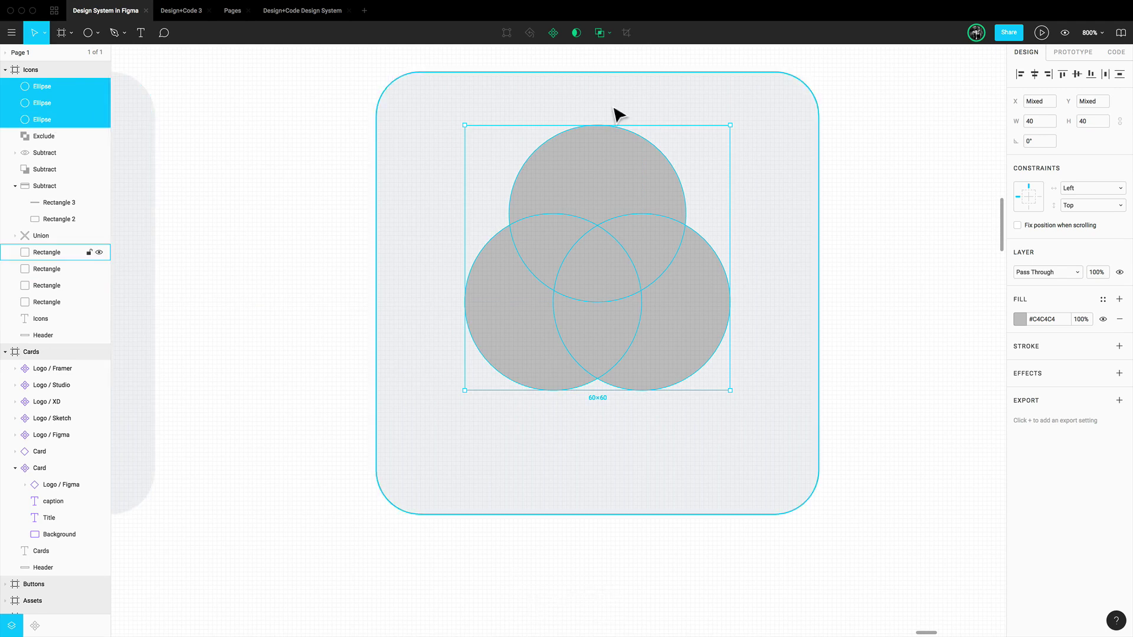
{"action": "left_click", "coordinate": [608, 33]}
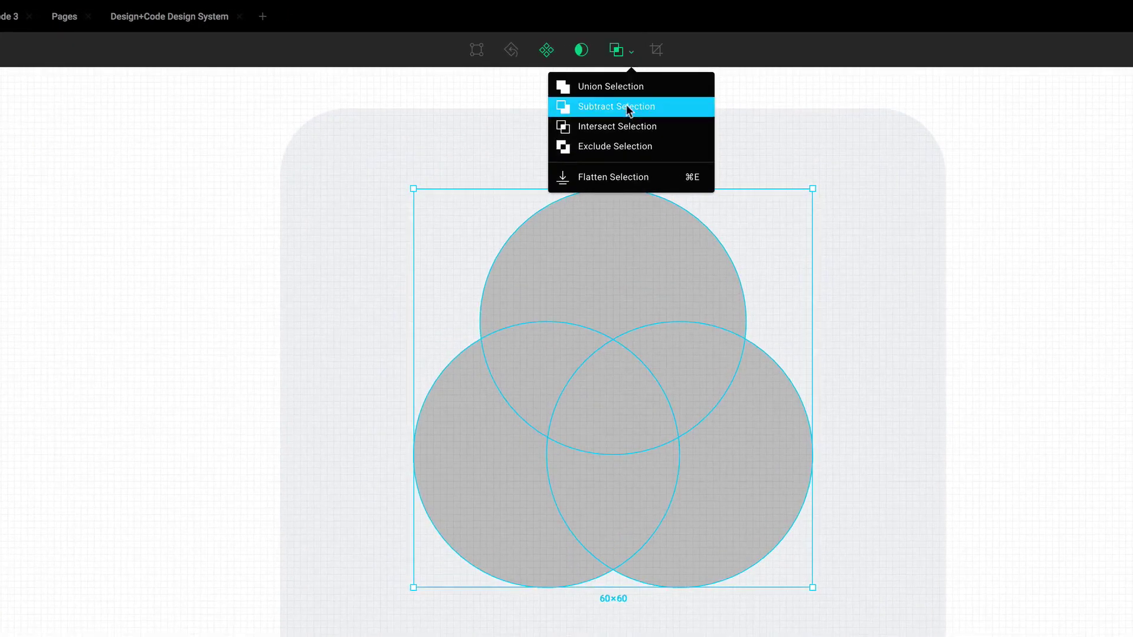
{"action": "left_click", "coordinate": [628, 148]}
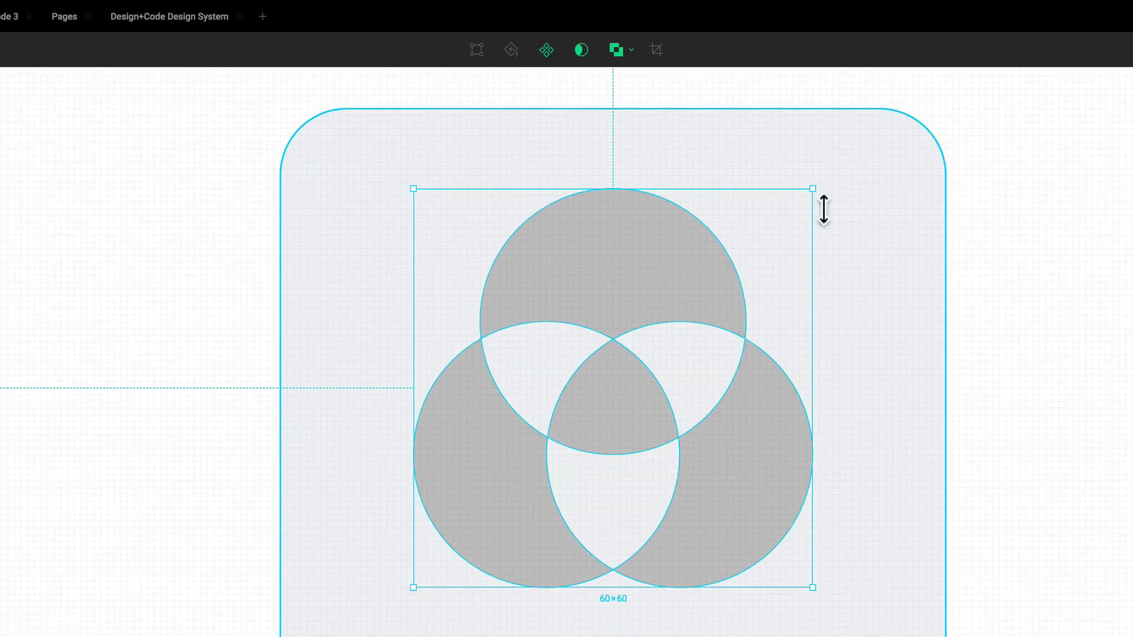
{"action": "left_click", "coordinate": [979, 261]}
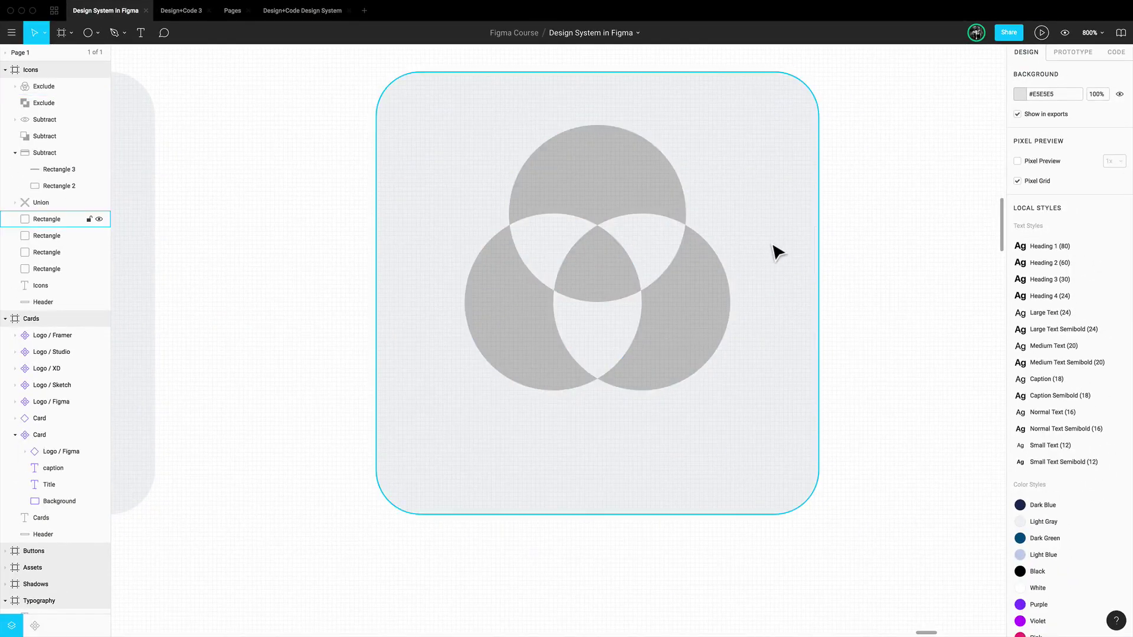
Add the text "Aa" in SF Pro Display Bold 80 and center it over the circles
{"action": "key", "text": "t"}
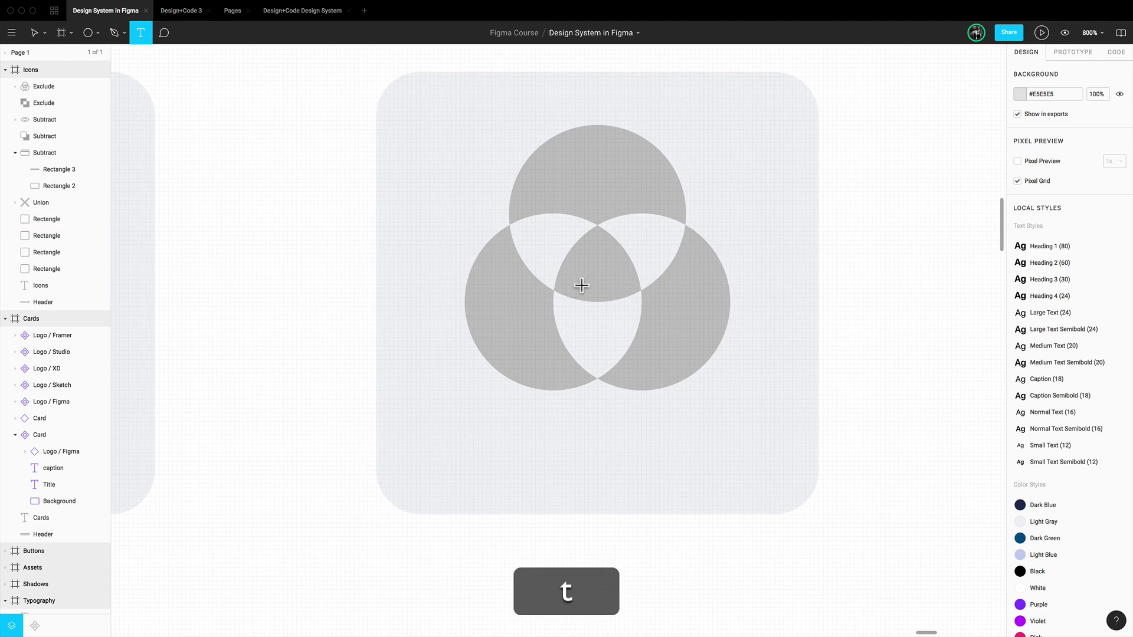
{"action": "left_click", "coordinate": [581, 286]}
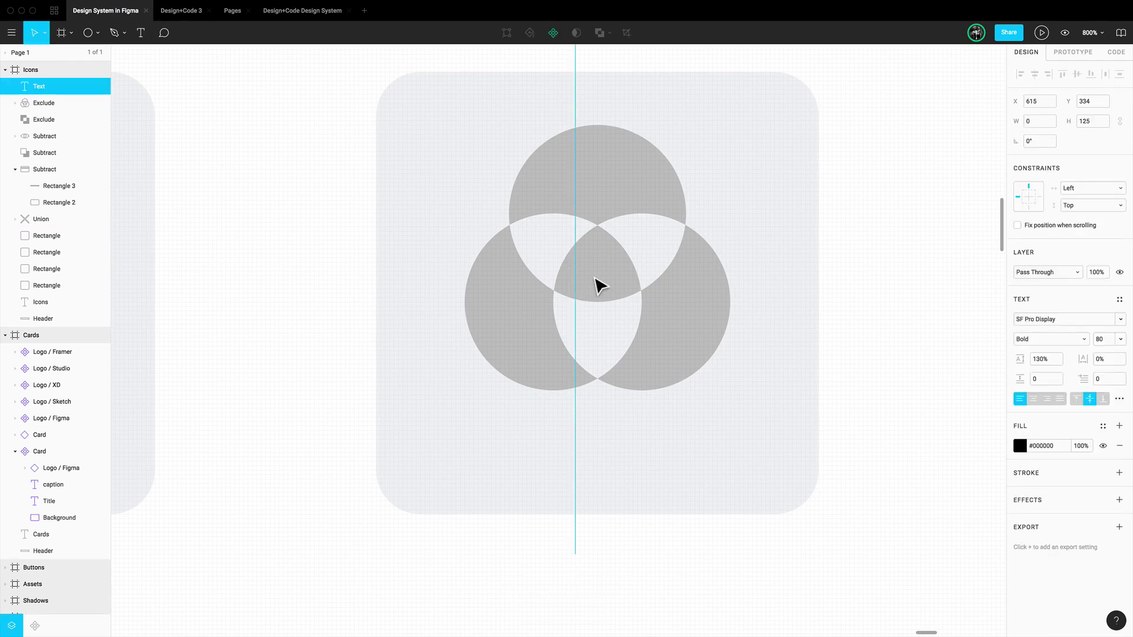
{"action": "type", "text": "Aa"}
{"action": "key", "text": "Escape"}
{"action": "left_click_drag", "start_coordinate": [716, 274], "coordinate": [498, 275]}
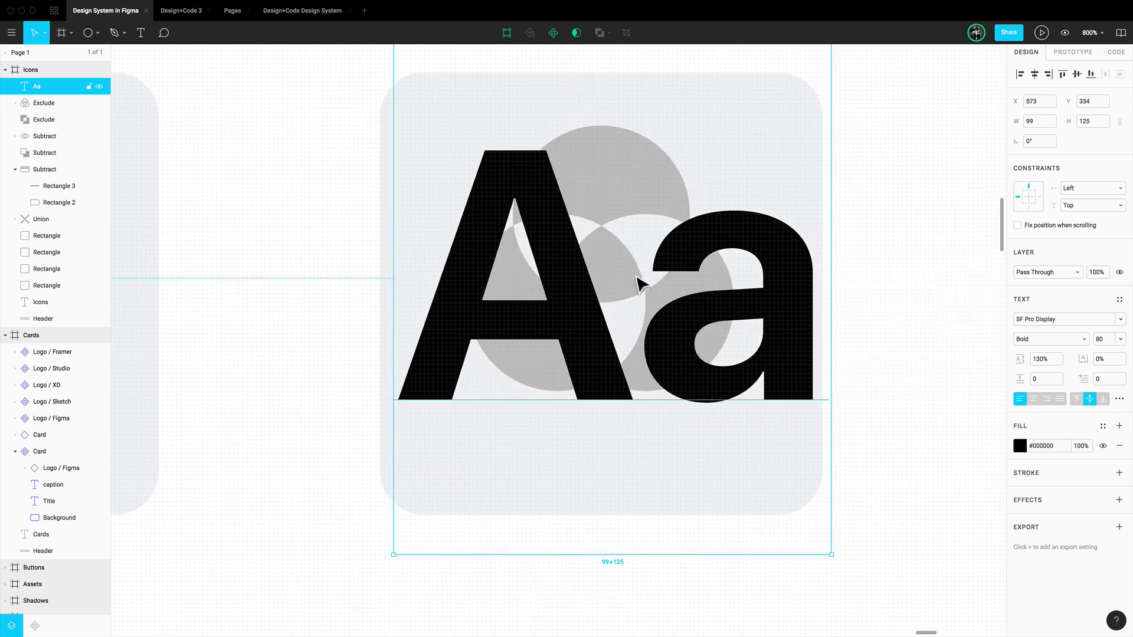
Scale the "Aa" text proportionally down to about 15 × 19 and place it where all three circles overlap
{"action": "key", "text": "k"}
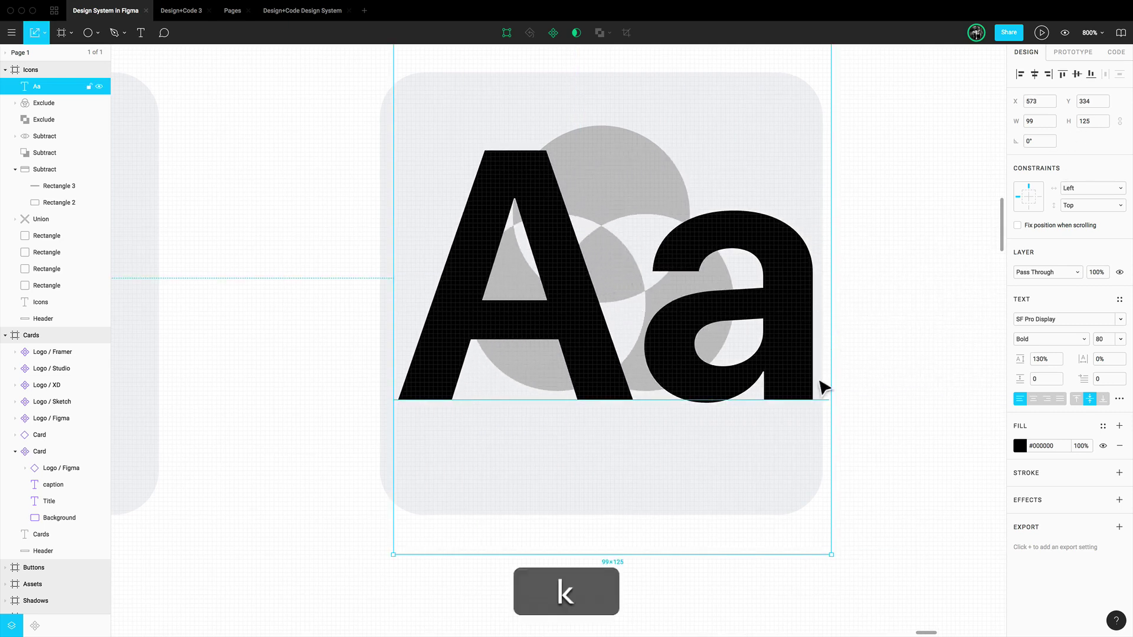
{"action": "left_click_drag", "start_coordinate": [831, 554], "coordinate": [586, 207]}
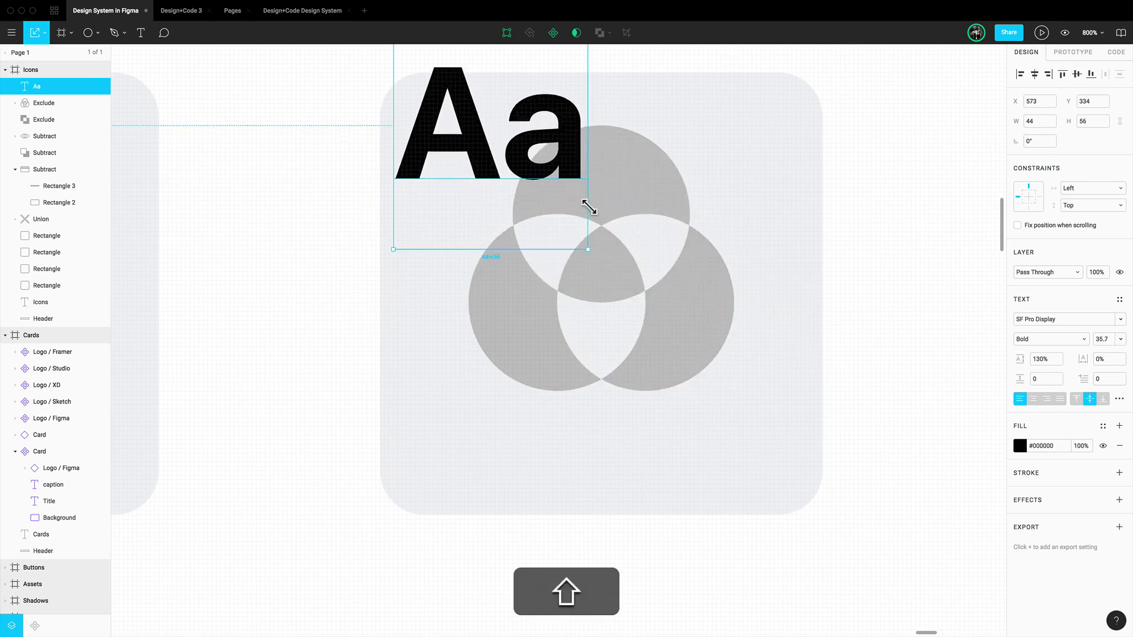
{"action": "left_click_drag", "start_coordinate": [584, 144], "coordinate": [709, 351]}
{"action": "left_click_drag", "start_coordinate": [713, 426], "coordinate": [624, 281]}
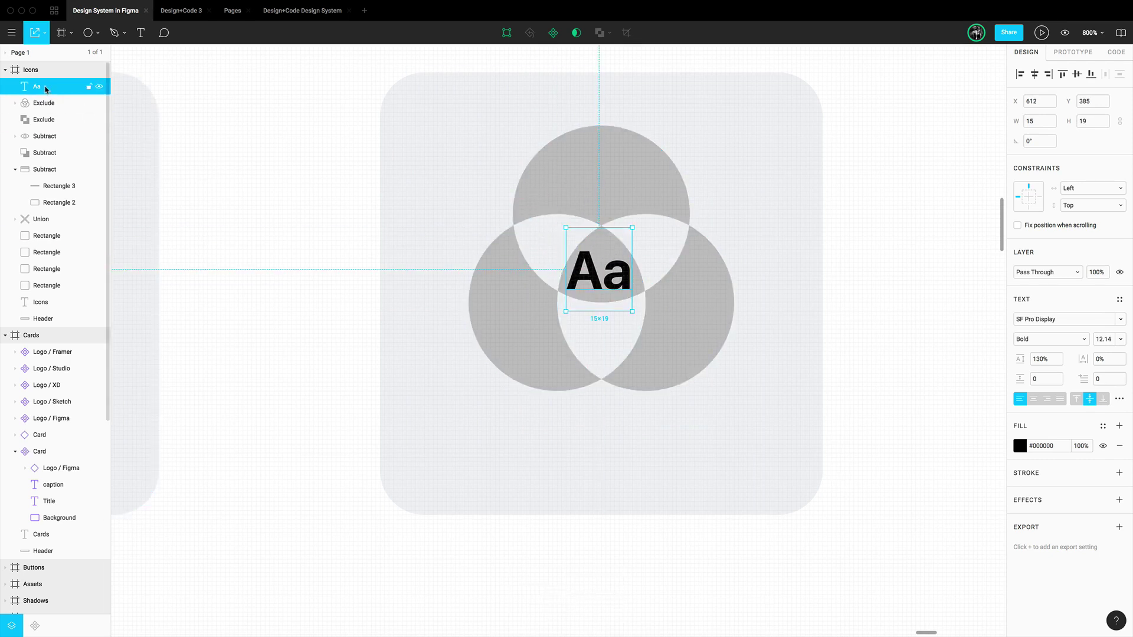
Move the "Aa" text layer into the circles' Exclude group so the letters are cut out of the shape
{"action": "left_click_drag", "start_coordinate": [46, 105], "coordinate": [48, 107]}
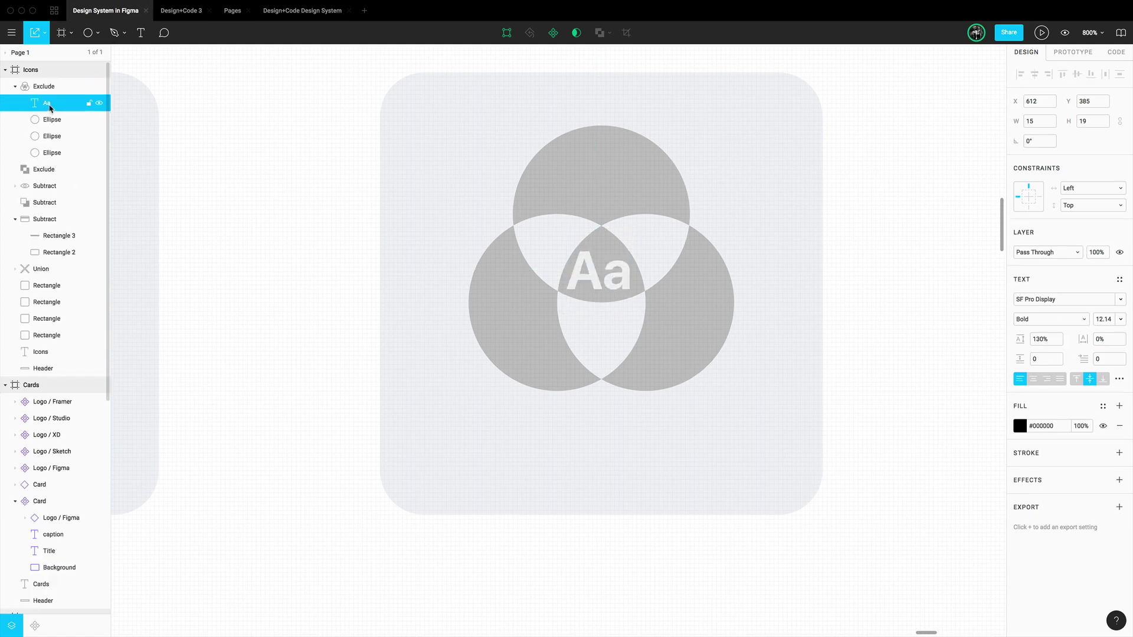
{"action": "left_click", "coordinate": [832, 301]}
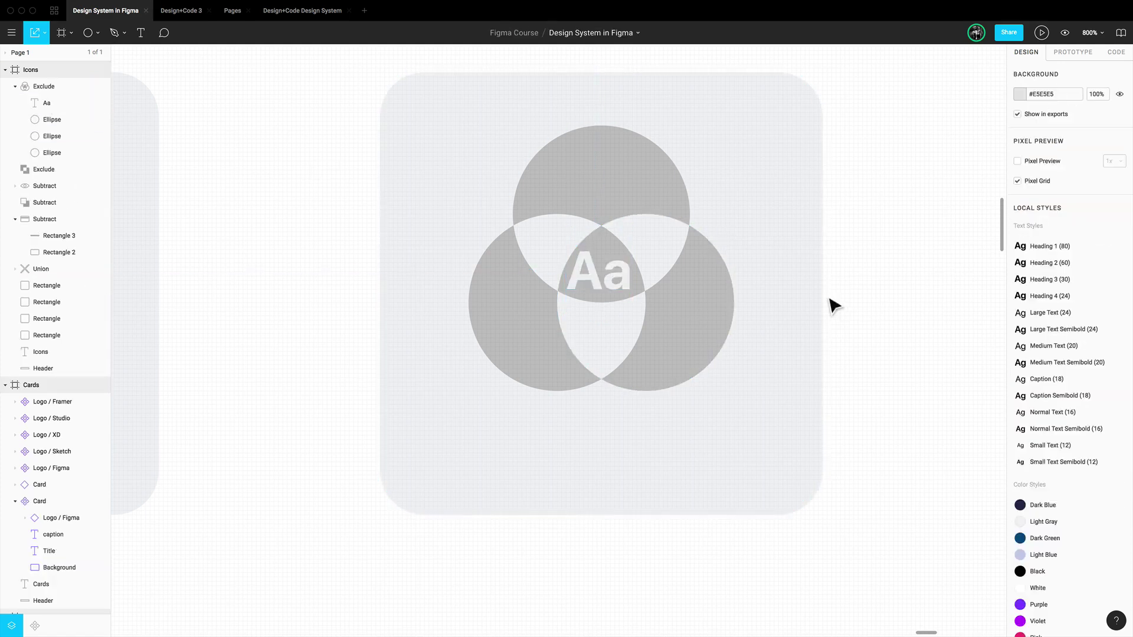
{"action": "left_click", "coordinate": [712, 306], "text": "super"}
{"action": "left_click", "coordinate": [926, 296]}
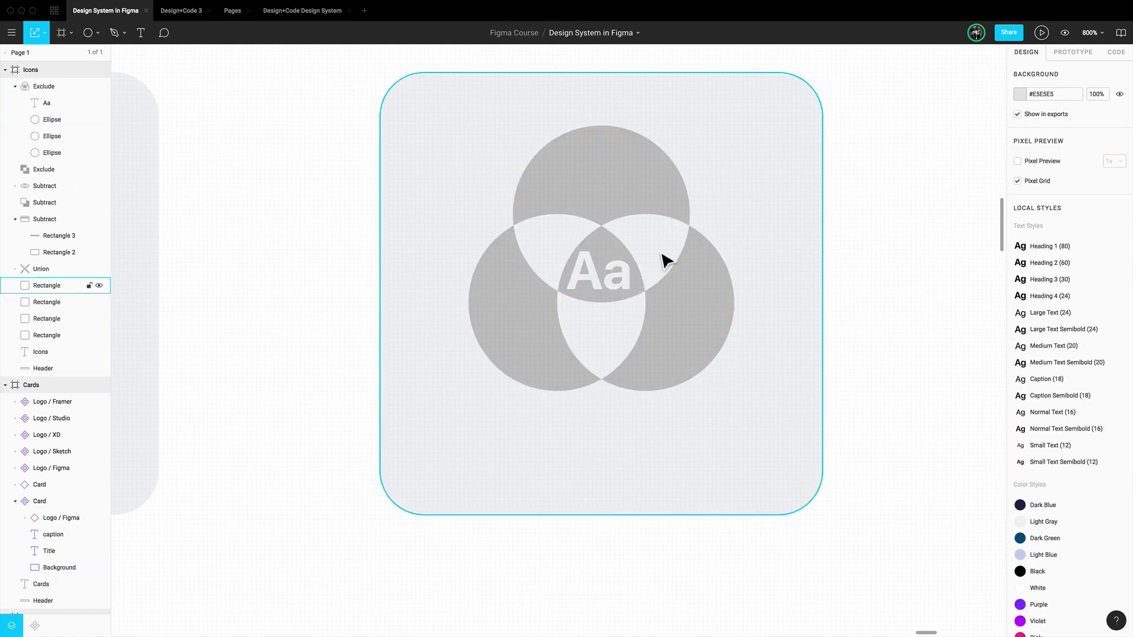
Set the fill of the excluded circles icon to black (#000000)
{"action": "left_click", "coordinate": [724, 286]}
{"action": "left_click", "coordinate": [1023, 444]}
{"action": "left_click", "coordinate": [939, 450]}
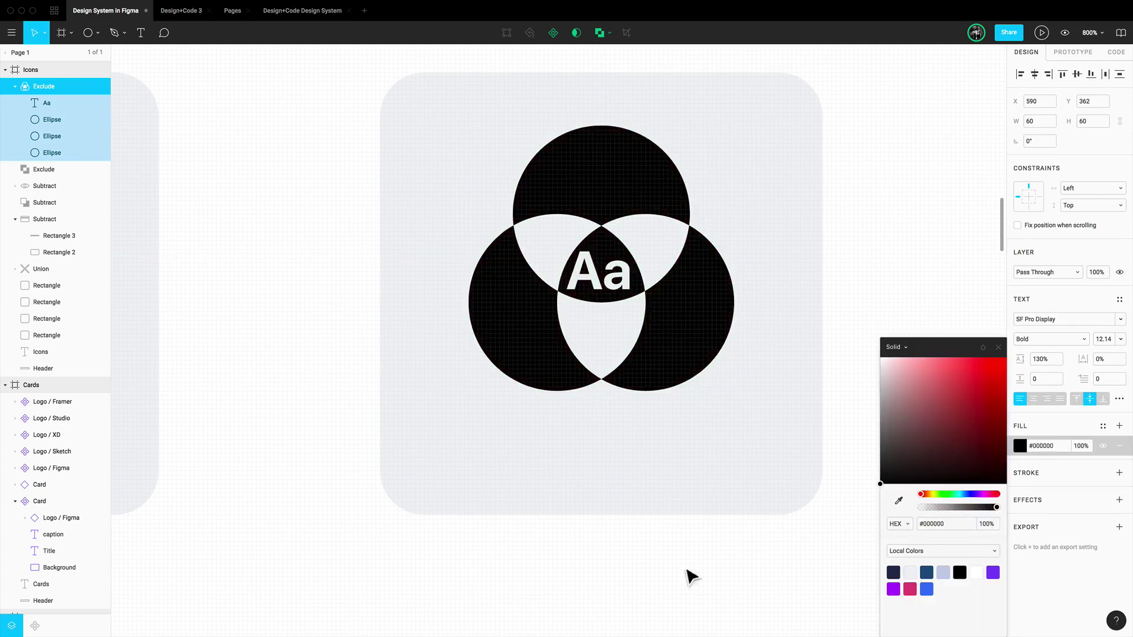
{"action": "left_click", "coordinate": [918, 263]}
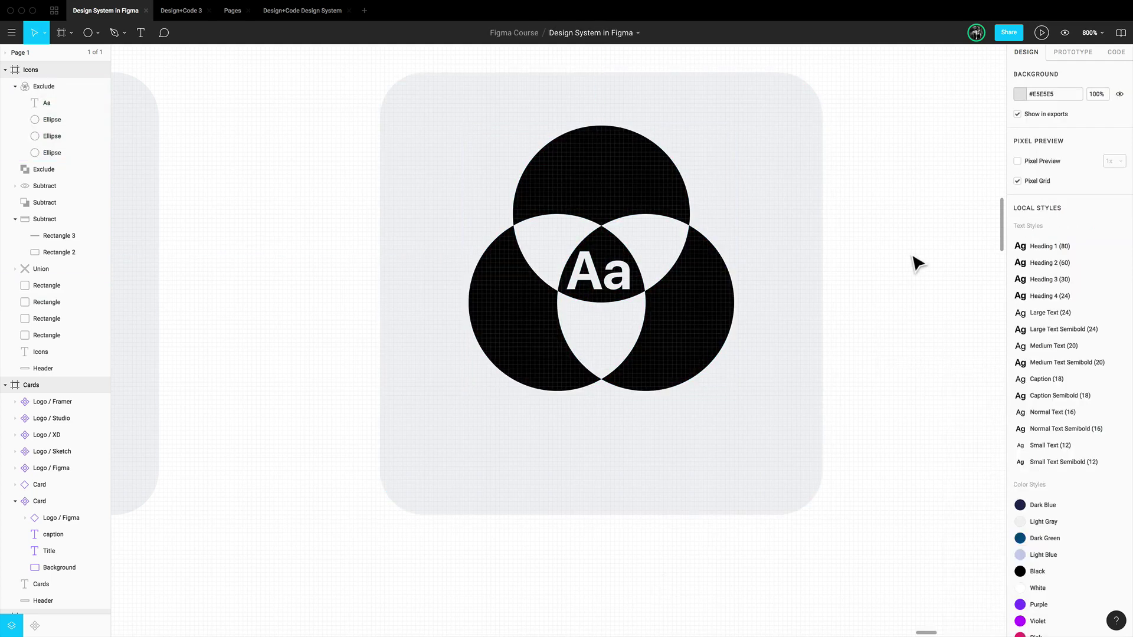
Center the circles icon vertically on its gray rounded square
{"action": "left_click", "coordinate": [679, 331]}
{"action": "left_click", "coordinate": [815, 139], "text": "shift"}
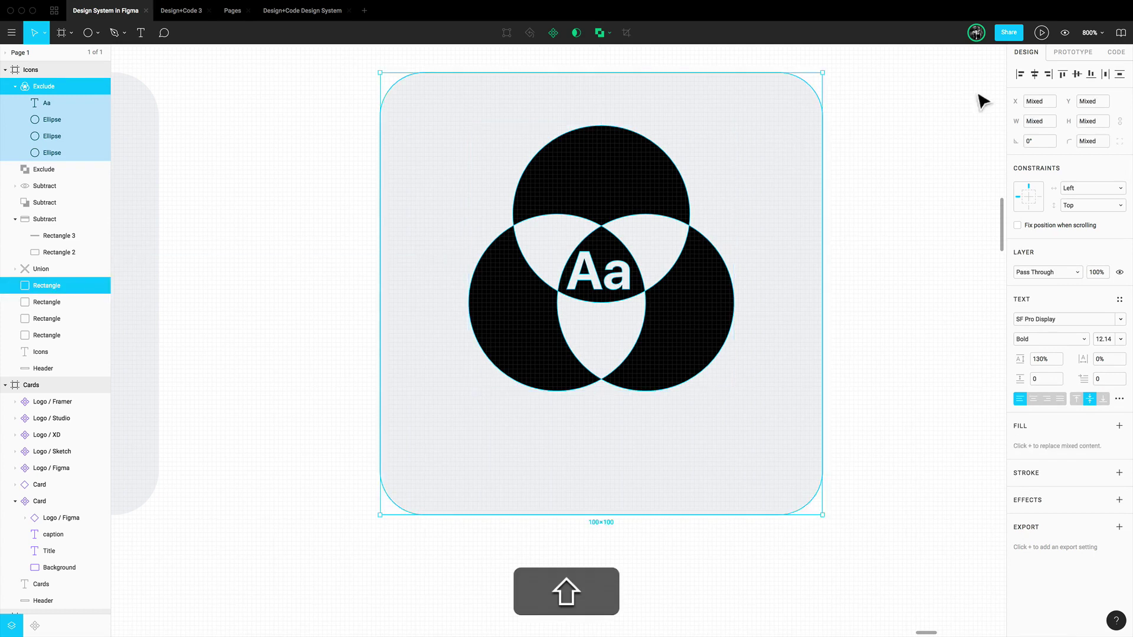
{"action": "left_click", "coordinate": [1077, 74]}
{"action": "left_click", "coordinate": [890, 338]}
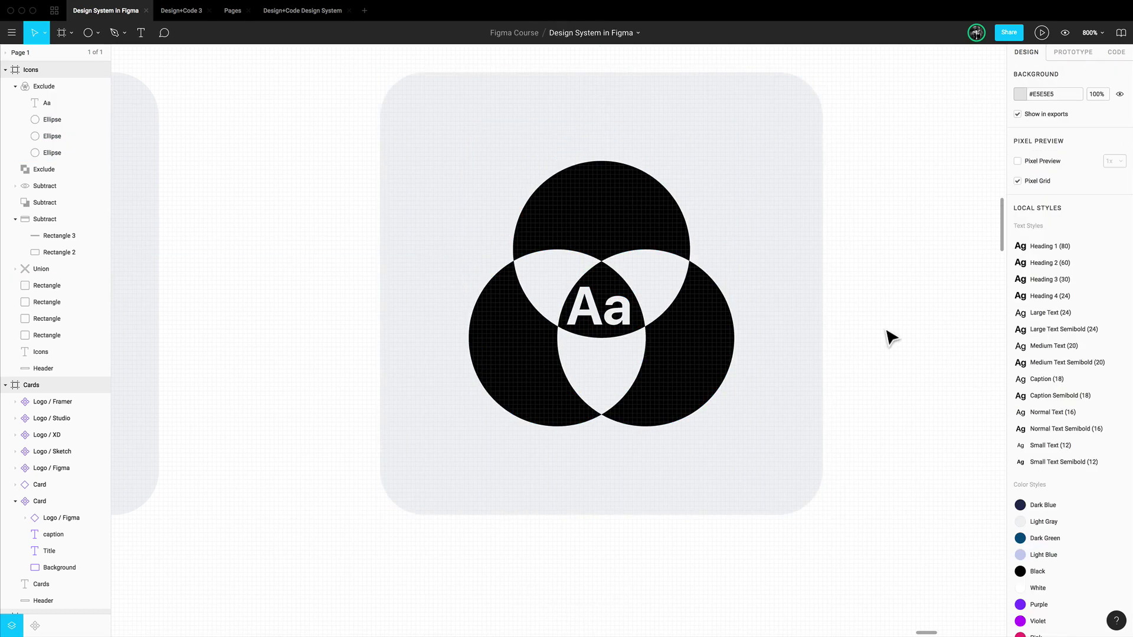
Copy the gray rounded square to the right on the same row, and repeat the copy three more times at equal spacing
{"action": "key", "text": "super+minus"}
{"action": "key", "text": "super+minus"}
{"action": "key", "text": "super+minus"}
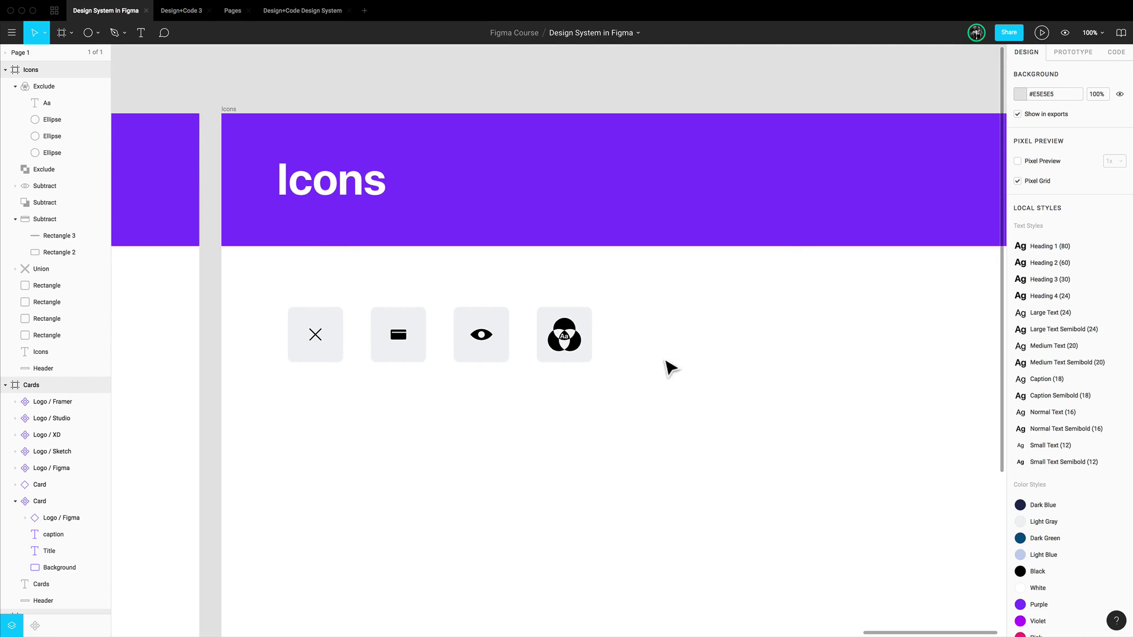
{"action": "scroll", "coordinate": [661, 369], "scroll_direction": "down", "scroll_amount": 1}
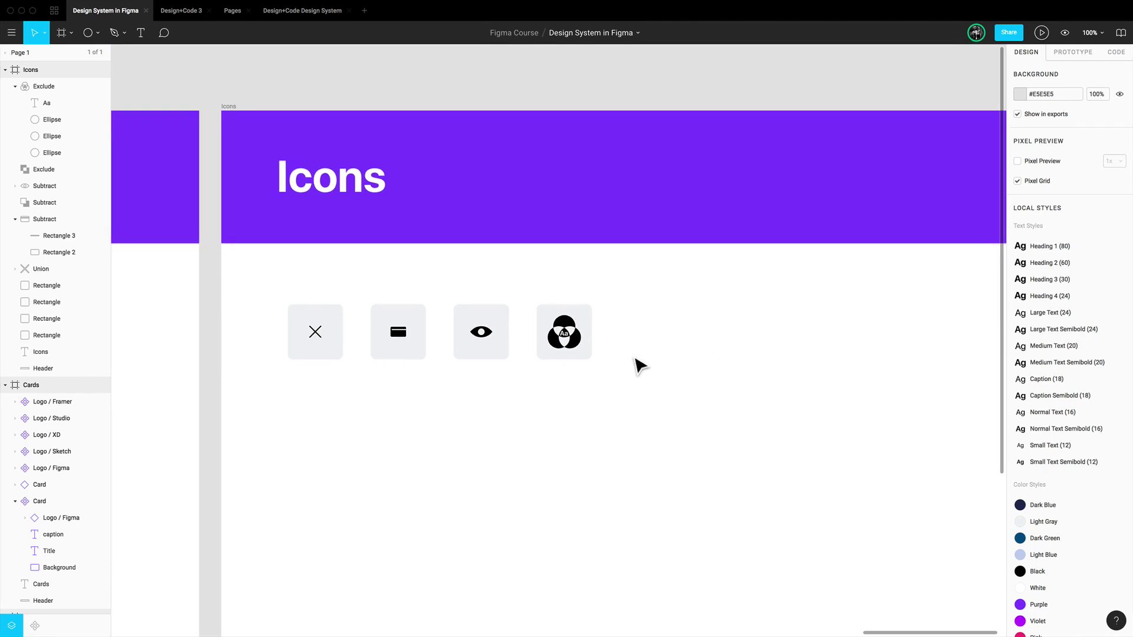
{"action": "left_click", "coordinate": [588, 357]}
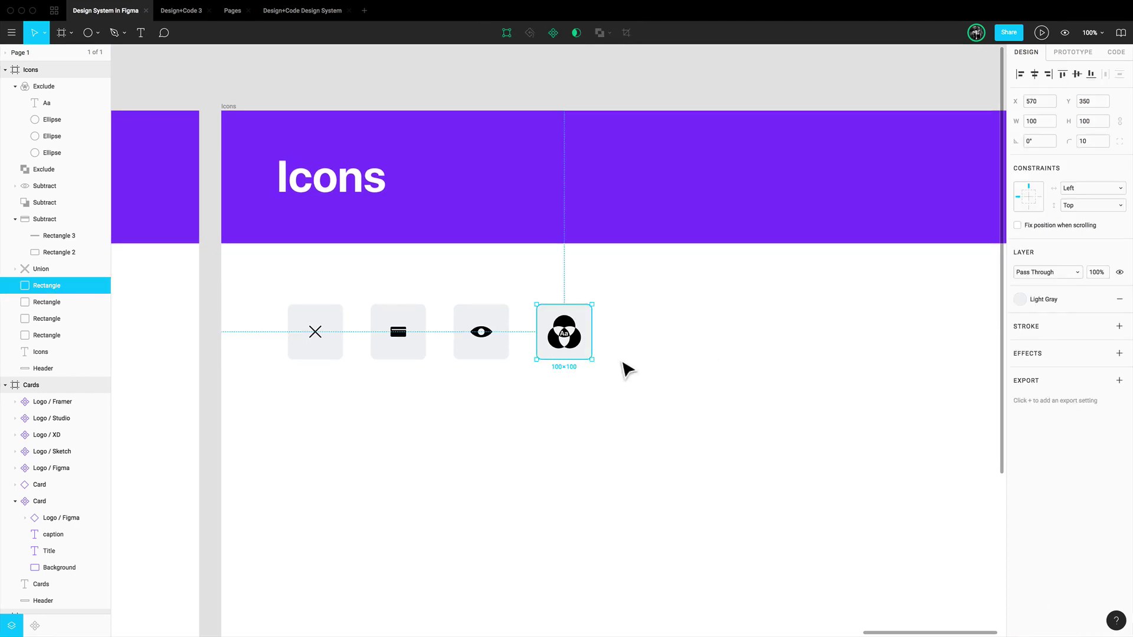
{"action": "left_click_drag", "start_coordinate": [586, 361], "coordinate": [678, 370]}
{"action": "key", "text": "super+d"}
{"action": "key", "text": "super+d"}
{"action": "key", "text": "super+d"}
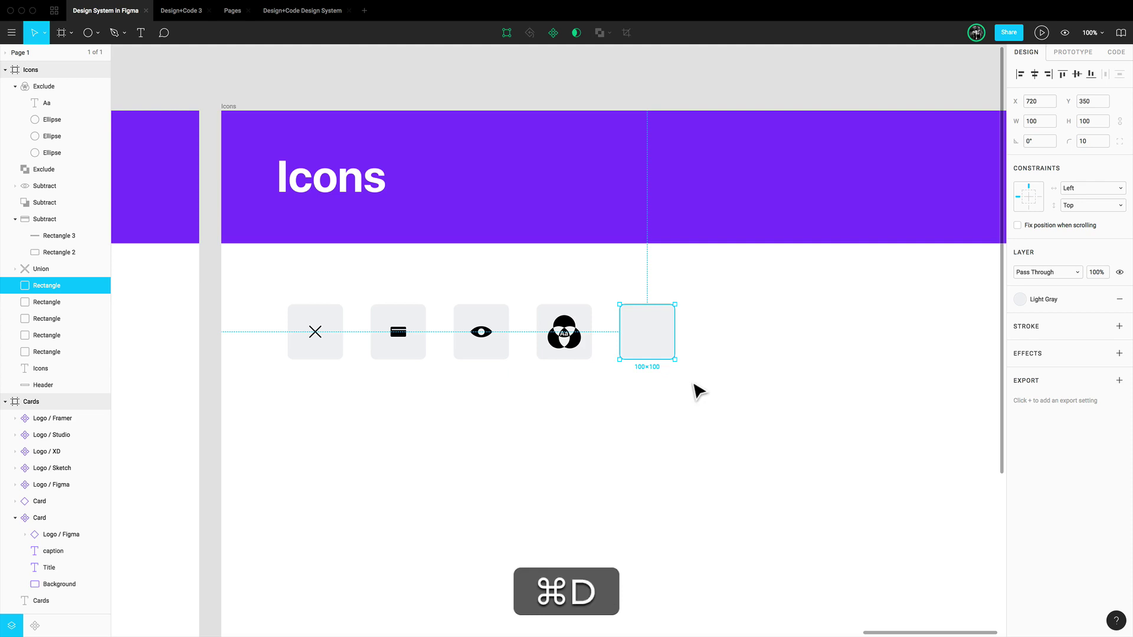
{"action": "left_click", "coordinate": [742, 290]}
{"action": "scroll", "coordinate": [742, 290], "scroll_direction": "right", "scroll_amount": 2}
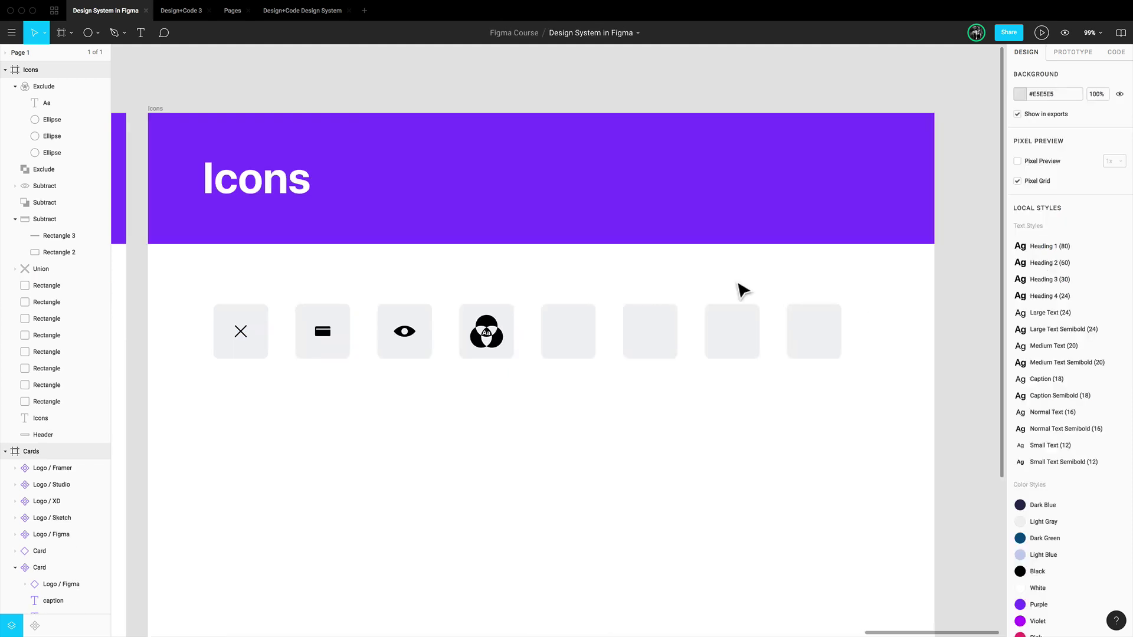
Draw a 40 × 40 square centered on the first empty gray tile
{"action": "left_click", "coordinate": [581, 331]}
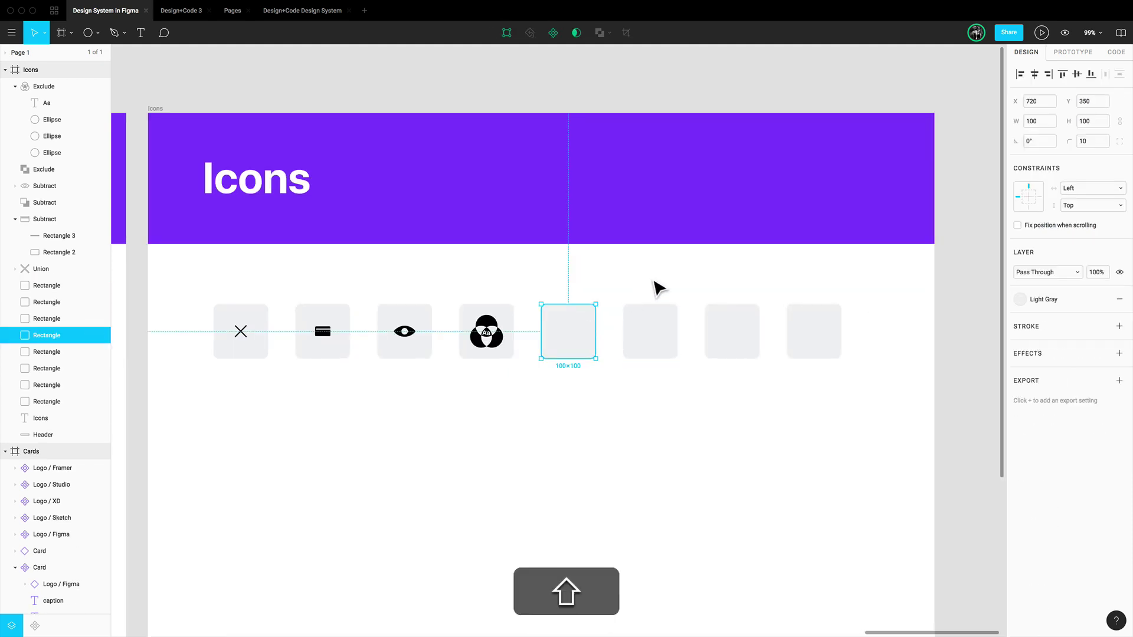
{"action": "key", "text": "shift+2"}
{"action": "left_click", "coordinate": [450, 260]}
{"action": "key", "text": "r"}
{"action": "left_click_drag", "start_coordinate": [446, 238], "coordinate": [664, 442]}
{"action": "left_click_drag", "start_coordinate": [598, 369], "coordinate": [597, 365]}
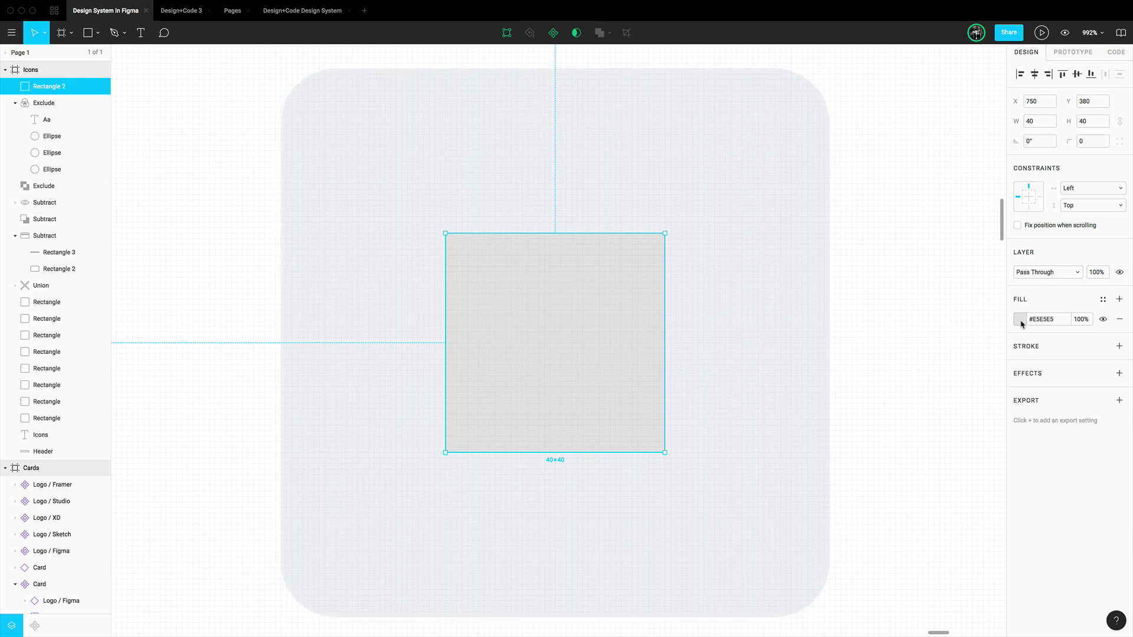
Set the new square's fill to black (#000000)
{"action": "left_click", "coordinate": [1019, 319]}
{"action": "left_click_drag", "start_coordinate": [937, 414], "coordinate": [791, 543]}
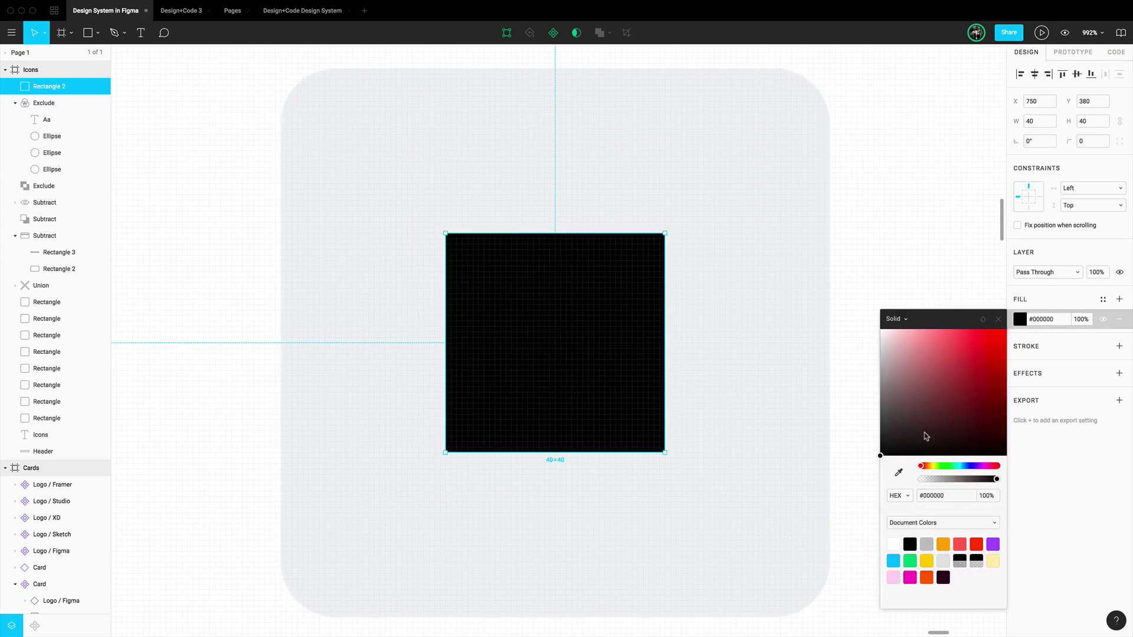
{"action": "key", "text": "Escape"}
Set the black square's properties as the default properties for new shapes
{"action": "left_click", "coordinate": [12, 37]}
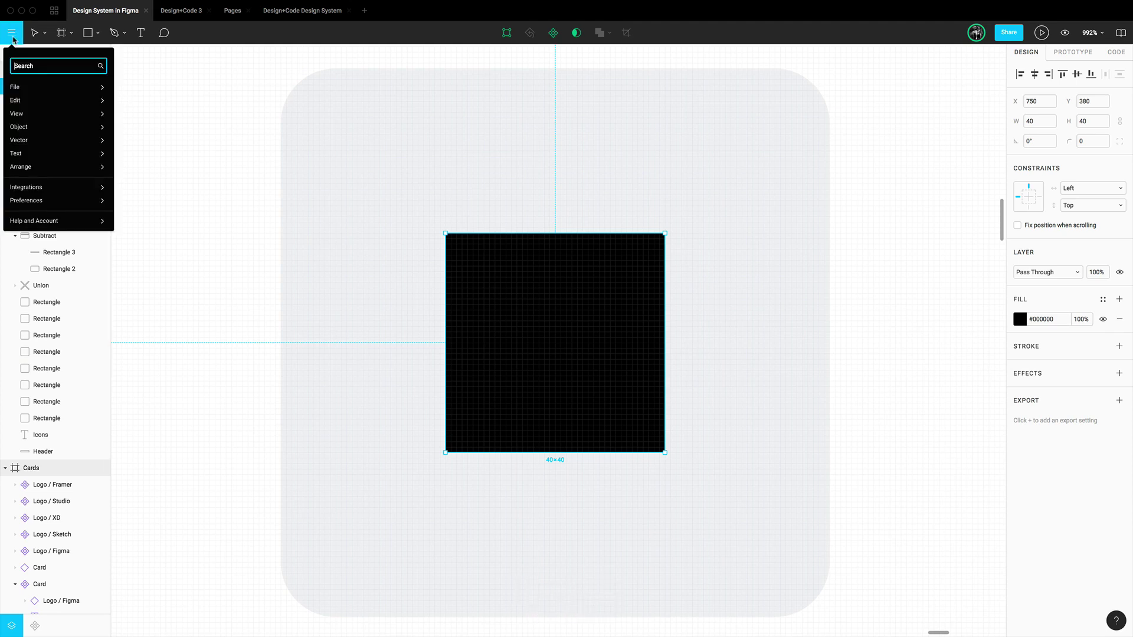
{"action": "mouse_move", "coordinate": [20, 101]}
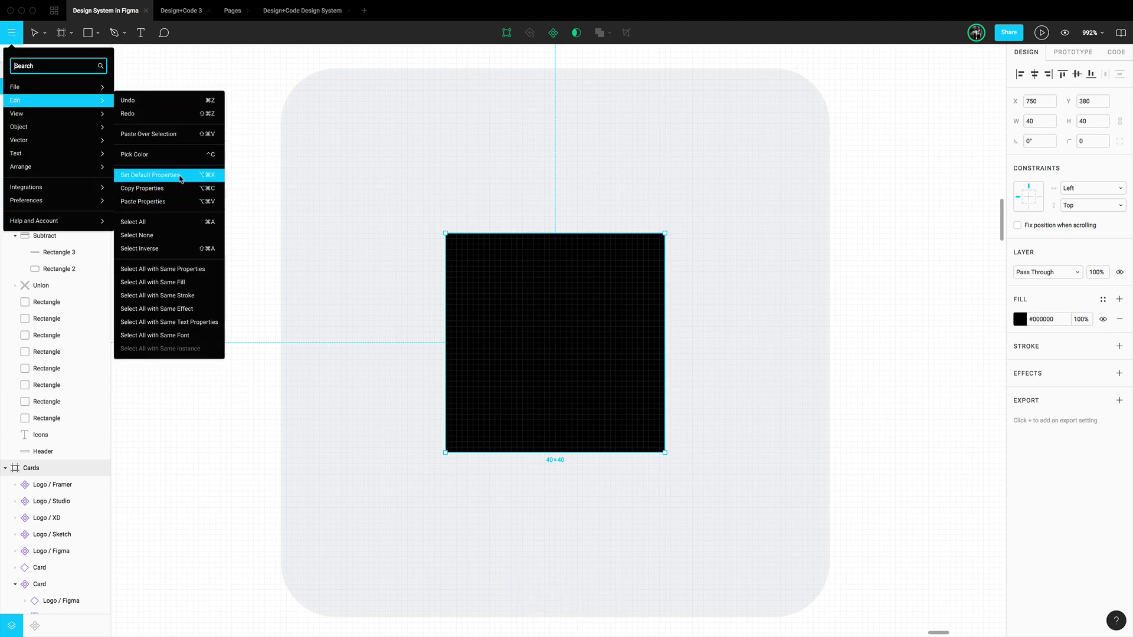
{"action": "left_click", "coordinate": [180, 176]}
{"action": "left_click", "coordinate": [866, 336]}
Delete the black square, draw a new 40 × 40 square with the default fill, and center it on the tile at X 750, Y 380
{"action": "left_click", "coordinate": [614, 321]}
{"action": "key", "text": "BackSpace"}
{"action": "key", "text": "r"}
{"action": "left_click_drag", "start_coordinate": [434, 206], "coordinate": [667, 432]}
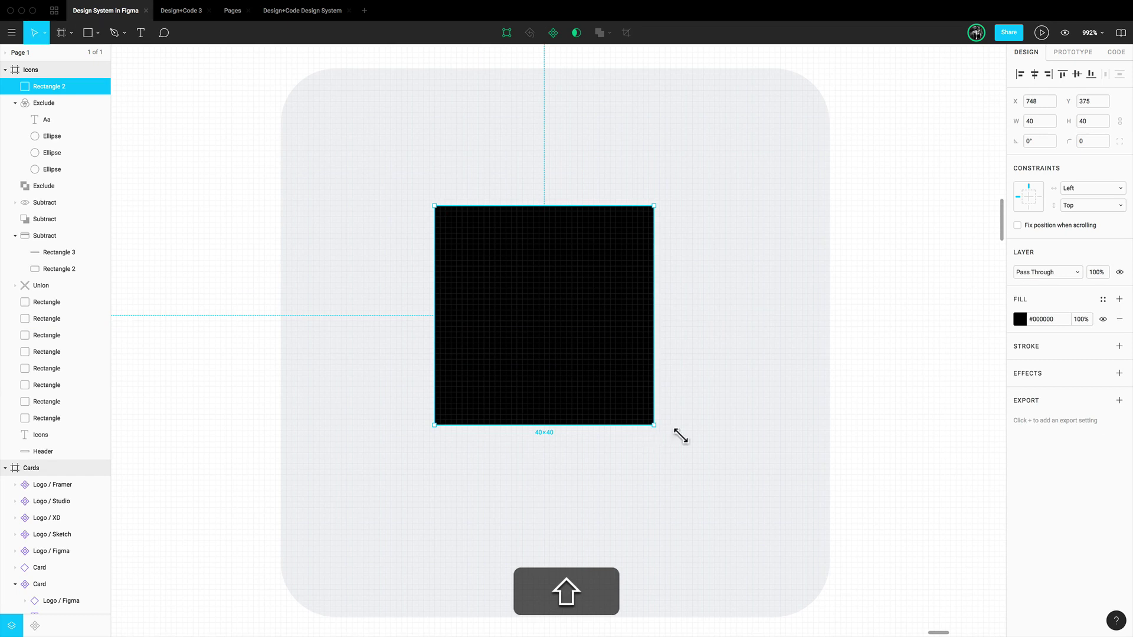
{"action": "key", "text": "Down"}
{"action": "key", "text": "Down"}
{"action": "key", "text": "Down"}
{"action": "key", "text": "Down"}
{"action": "left_click_drag", "start_coordinate": [587, 347], "coordinate": [579, 347]}
{"action": "left_click_drag", "start_coordinate": [587, 360], "coordinate": [607, 362]}
{"action": "key", "text": "Escape"}
Rotate the black square 45° into a diamond and set its corner radius to 2
{"action": "left_click", "coordinate": [572, 346]}
{"action": "left_click", "coordinate": [1037, 142]}
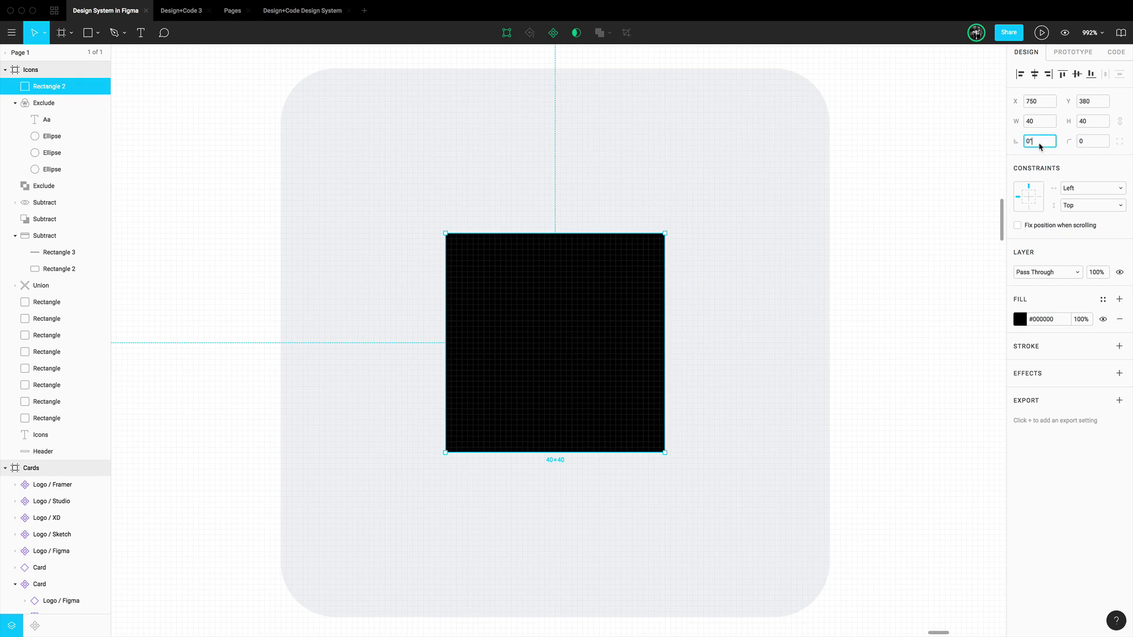
{"action": "type", "text": "45"}
{"action": "key", "text": "Return"}
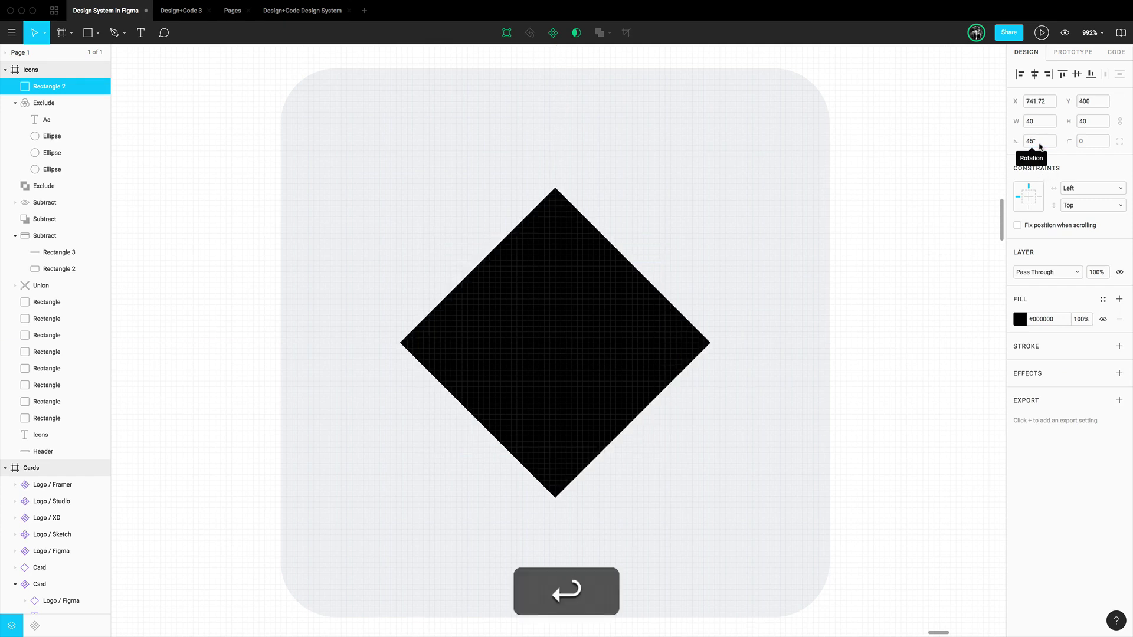
{"action": "left_click", "coordinate": [1096, 146]}
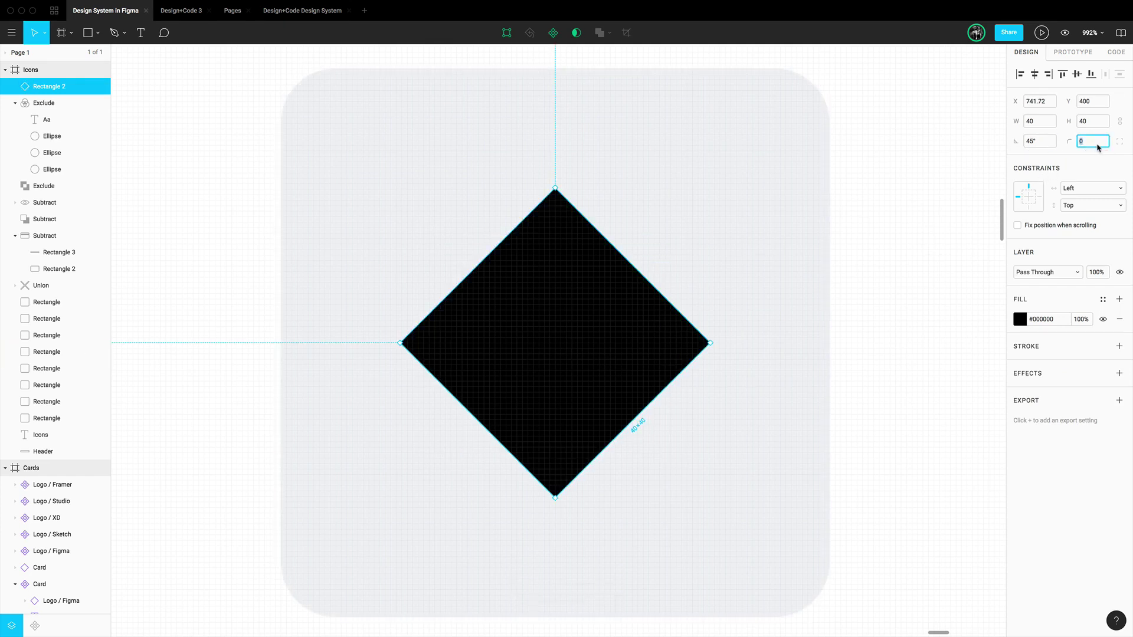
{"action": "type", "text": "2"}
{"action": "key", "text": "Return"}
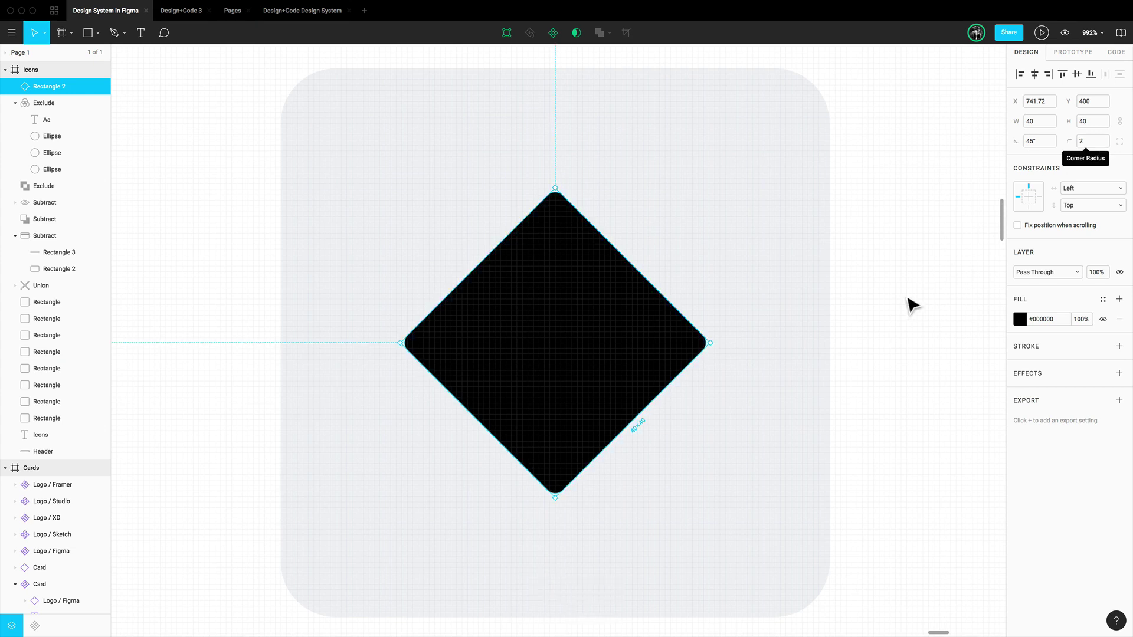
Place a copy of the diamond about 10 px to the right of the original, at the same height
{"action": "key", "text": "alt"}
{"action": "key", "text": "shift"}
{"action": "left_click_drag", "start_coordinate": [571, 336], "coordinate": [625, 337]}
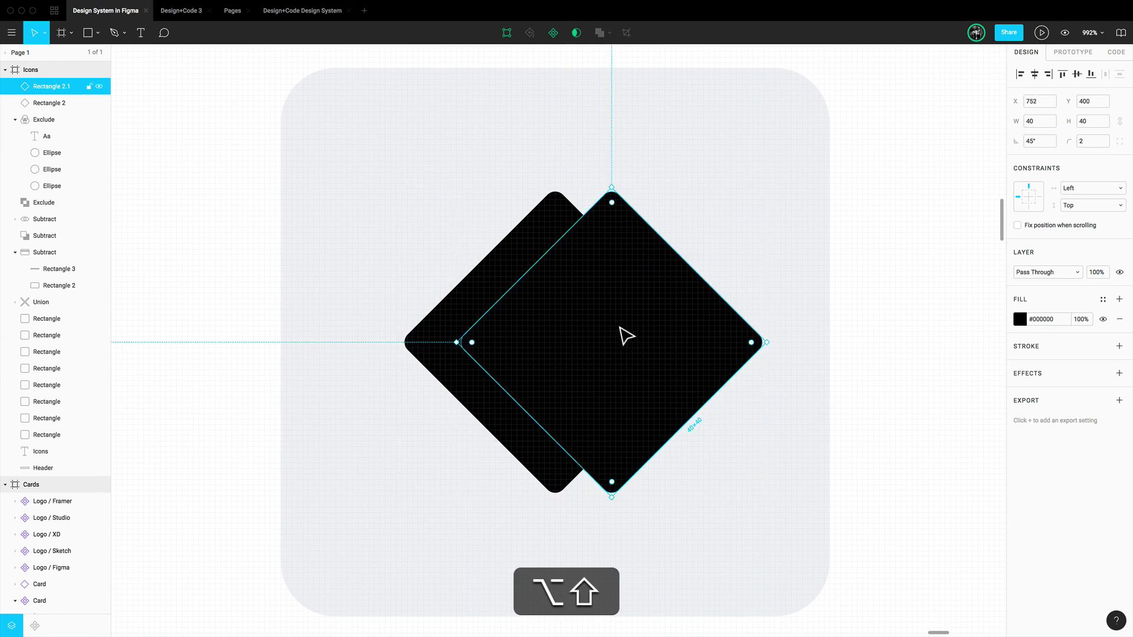
Subtract the right diamond from the left one to leave a left-pointing chevron
{"action": "left_click", "coordinate": [495, 302], "text": "shift"}
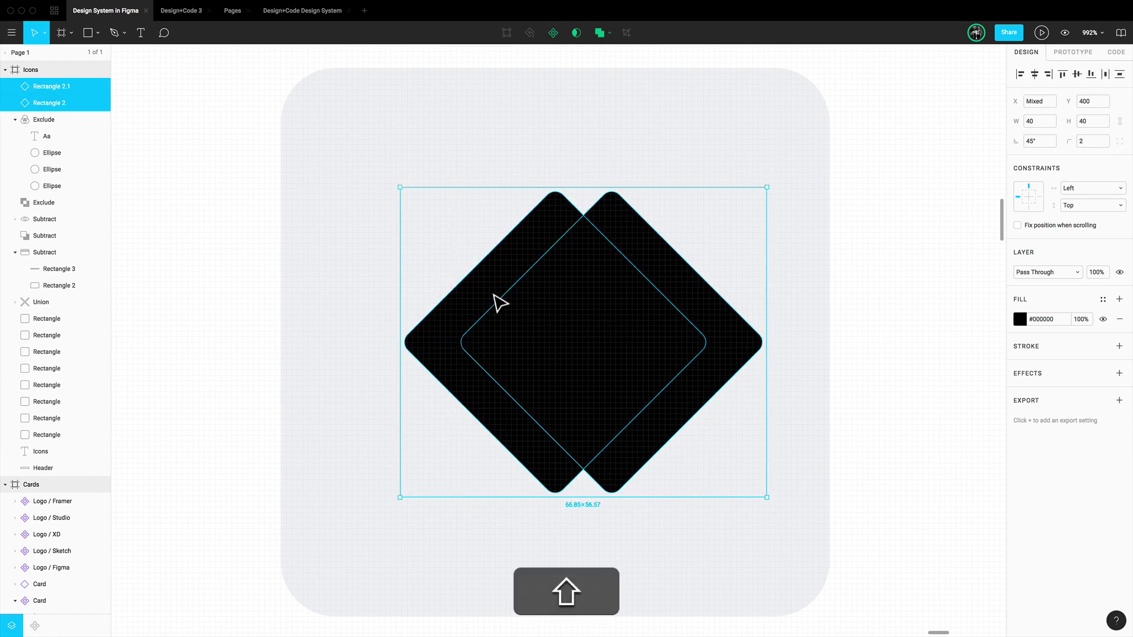
{"action": "left_click", "coordinate": [609, 33]}
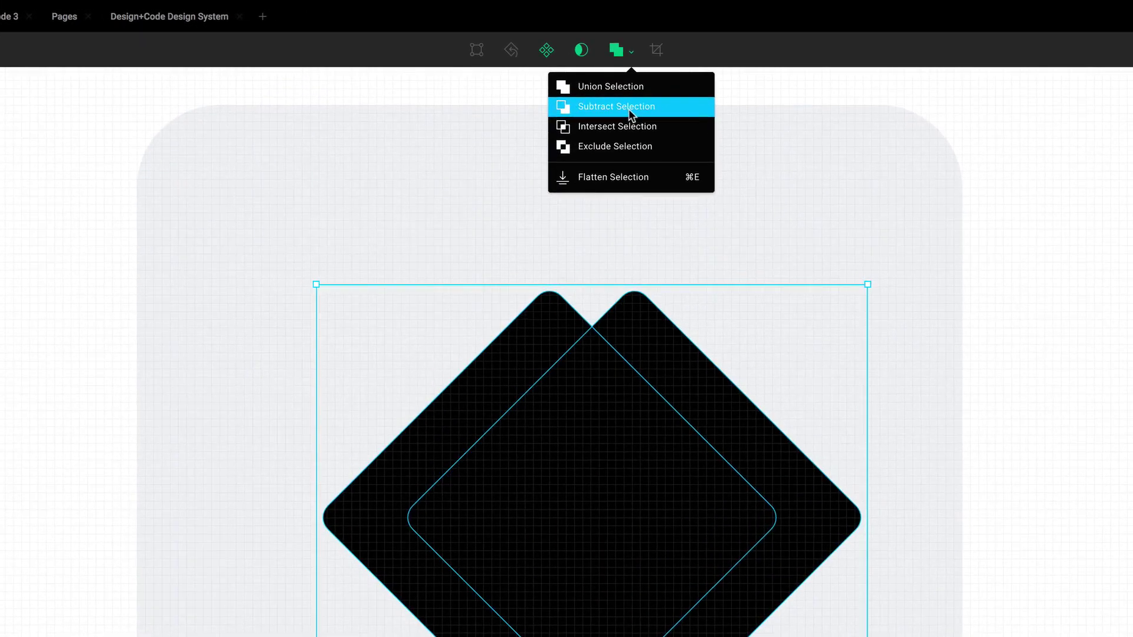
{"action": "left_click", "coordinate": [628, 108]}
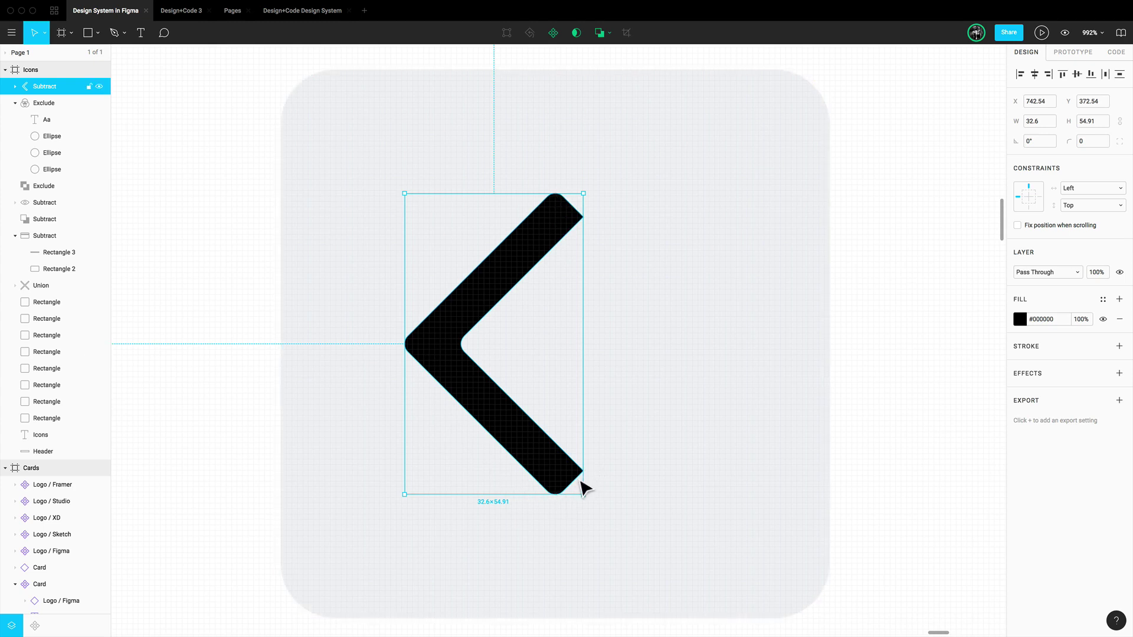
Flatten the subtracted chevron into a single vector shape
{"action": "left_click", "coordinate": [815, 430]}
{"action": "left_click", "coordinate": [541, 240], "text": "super"}
{"action": "left_click", "coordinate": [909, 314]}
{"action": "left_click", "coordinate": [543, 240]}
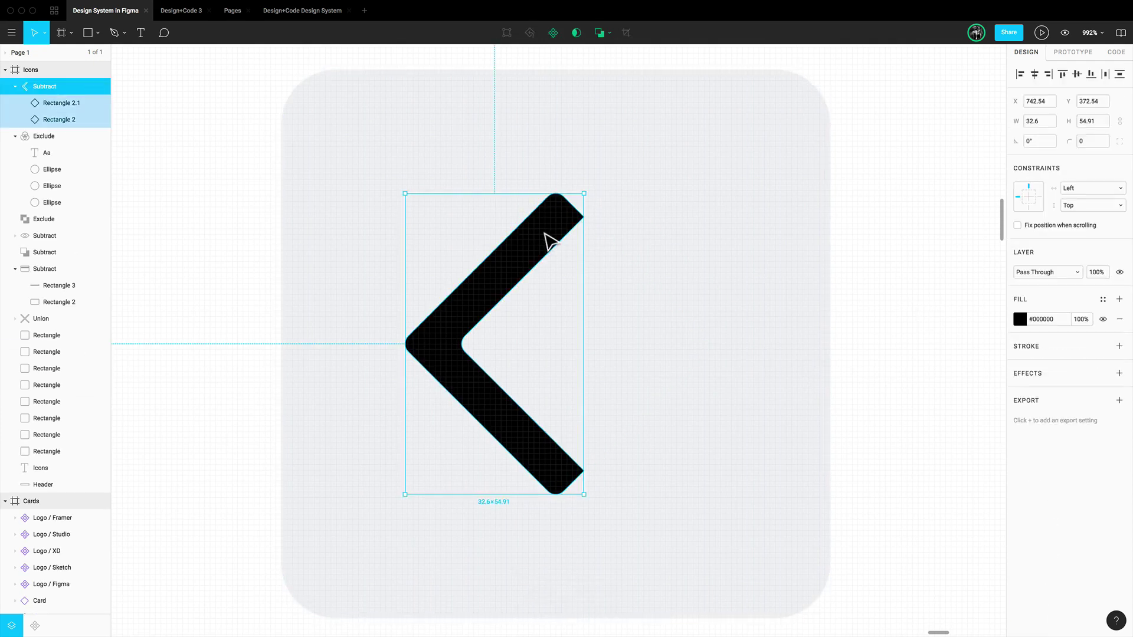
{"action": "left_click", "coordinate": [611, 37]}
{"action": "left_click", "coordinate": [600, 118]}
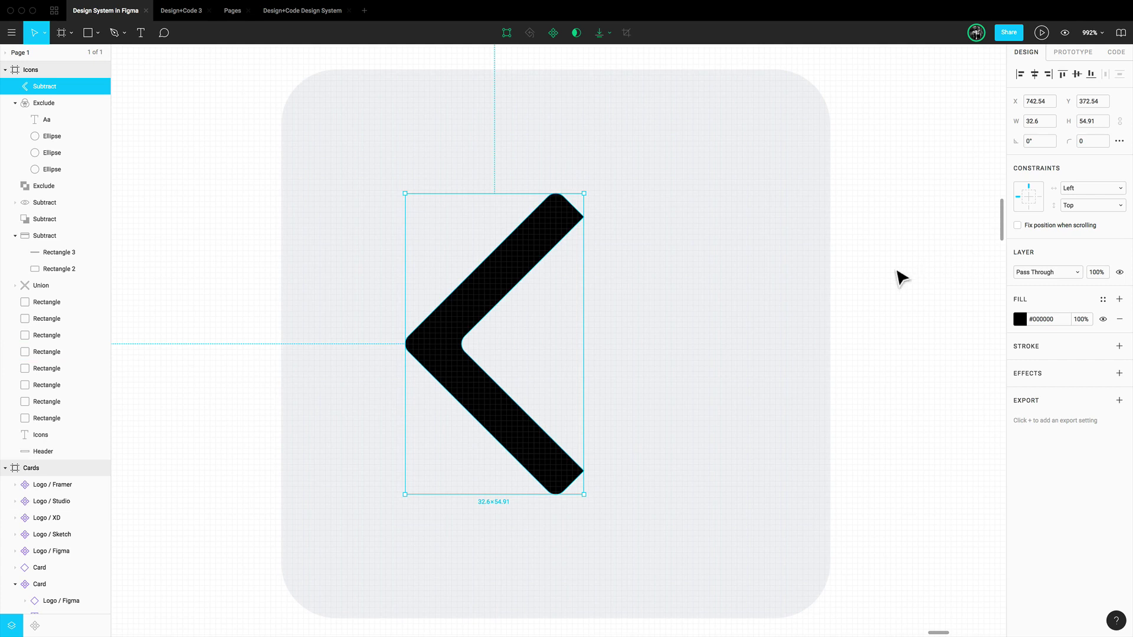
Set the corner radius of the chevron's two sharp end points to 2 in vector editing
{"action": "key", "text": "Return"}
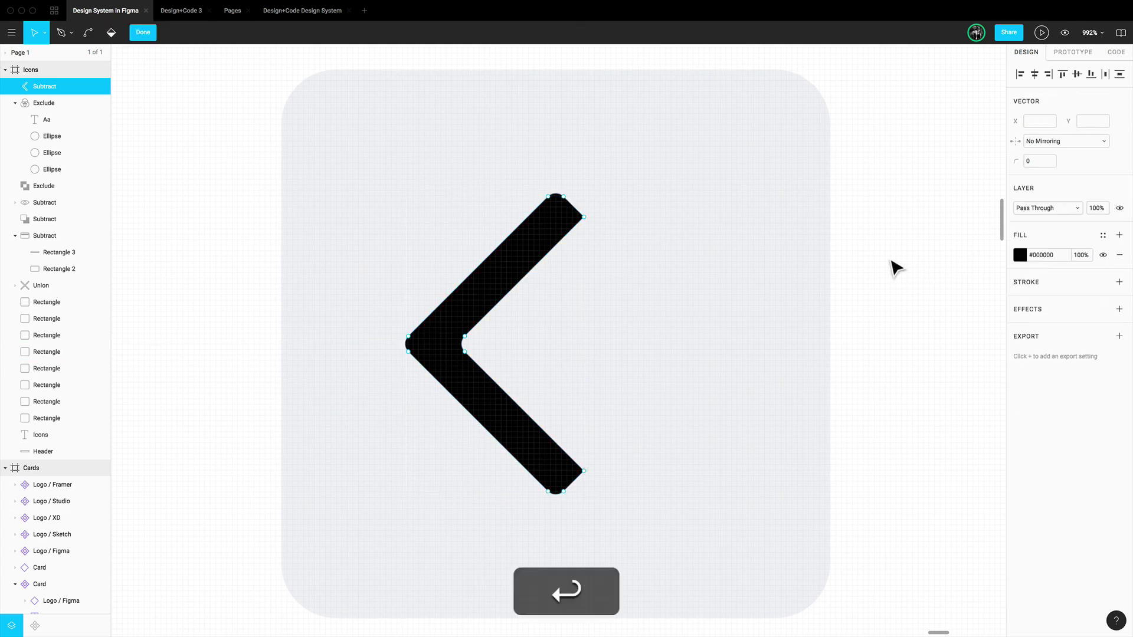
{"action": "left_click", "coordinate": [584, 217]}
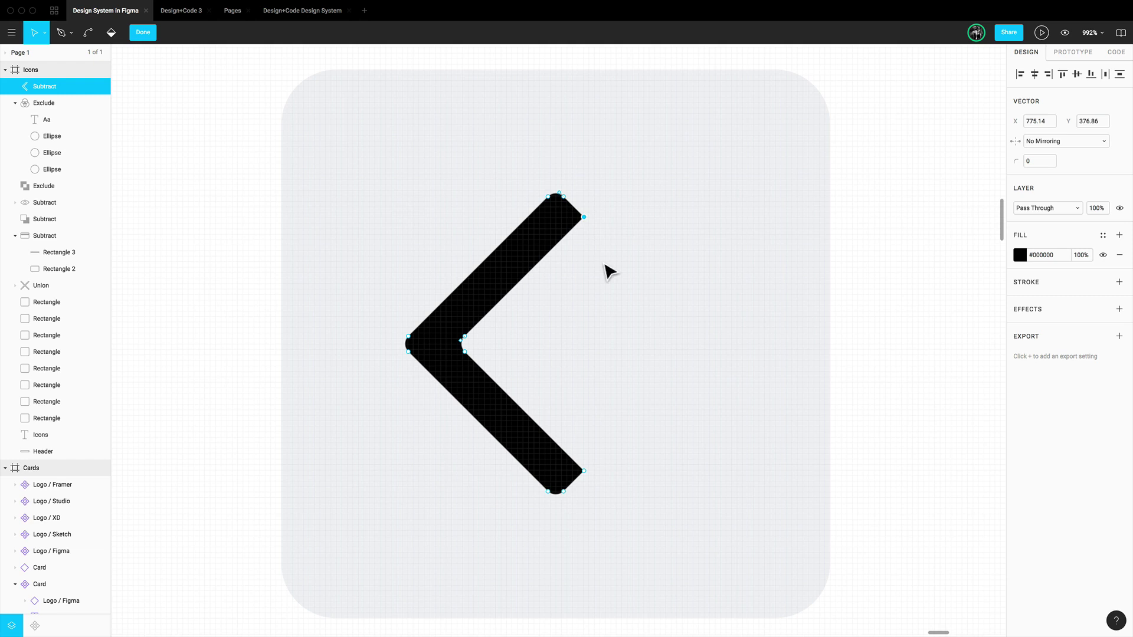
{"action": "left_click", "coordinate": [584, 471], "text": "shift"}
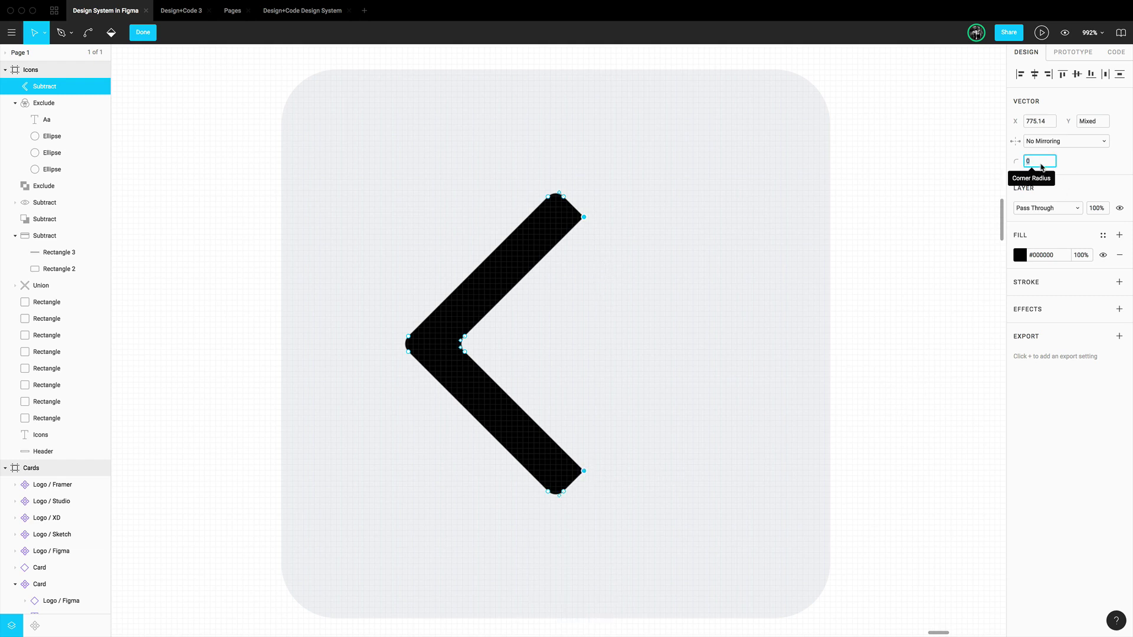
{"action": "type", "text": "2"}
{"action": "key", "text": "Return"}
{"action": "left_click", "coordinate": [920, 232]}
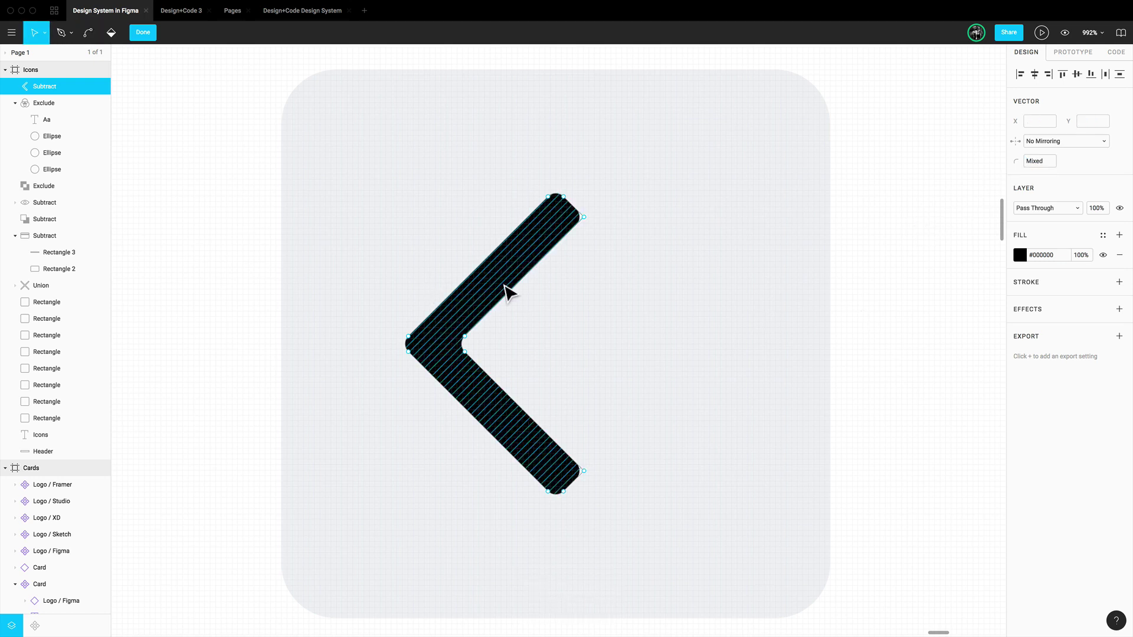
{"action": "key", "text": "Escape"}
Place a copy of the chevron to its right, rotate it 180°, and move it about 6 px farther out
{"action": "key", "text": "shift"}
{"action": "left_click_drag", "start_coordinate": [450, 290], "coordinate": [646, 289]}
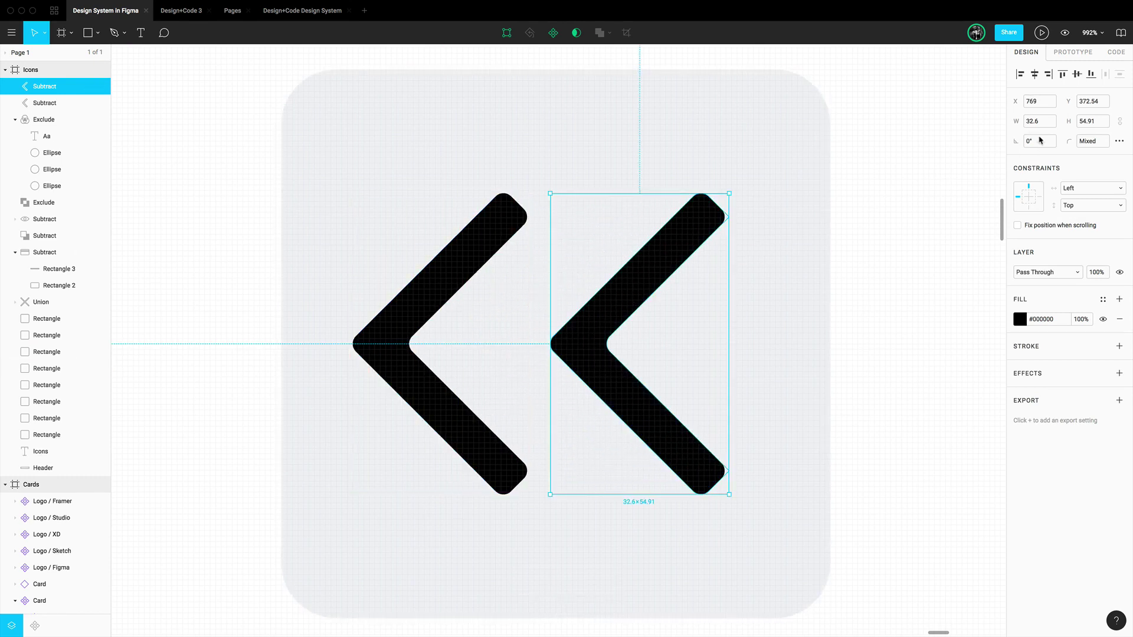
{"action": "left_click_drag", "start_coordinate": [748, 207], "coordinate": [576, 460]}
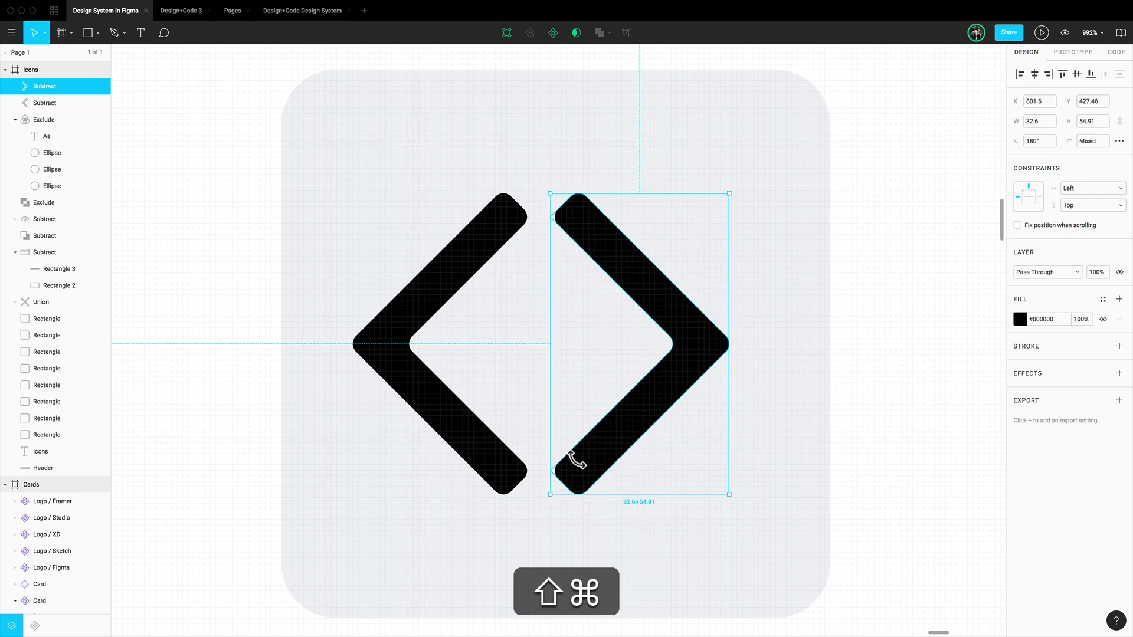
{"action": "left_click_drag", "start_coordinate": [688, 366], "coordinate": [745, 357]}
Combine the two opposing chevrons into one union shape
{"action": "left_click", "coordinate": [420, 370], "text": "shift"}
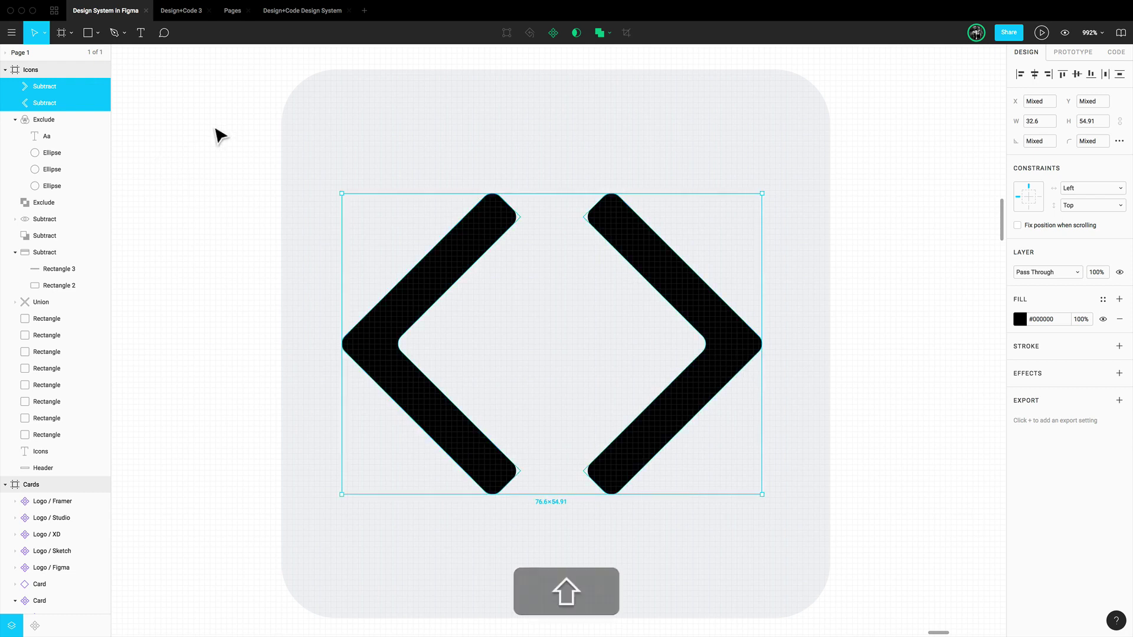
{"action": "left_click", "coordinate": [608, 33]}
{"action": "left_click", "coordinate": [608, 56]}
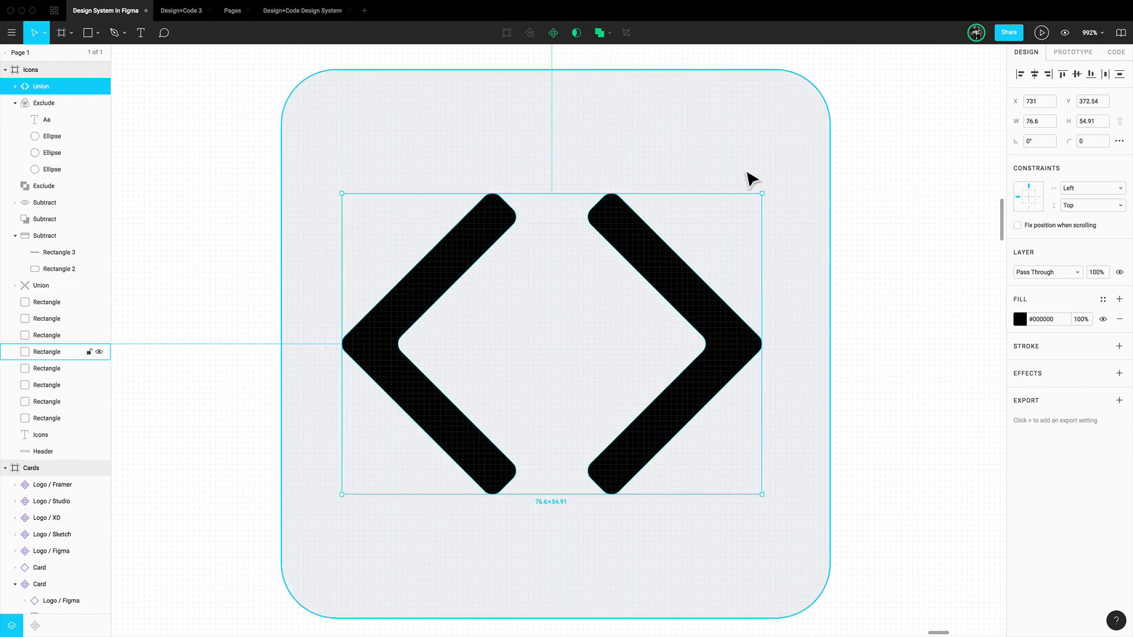
{"action": "left_click", "coordinate": [225, 203]}
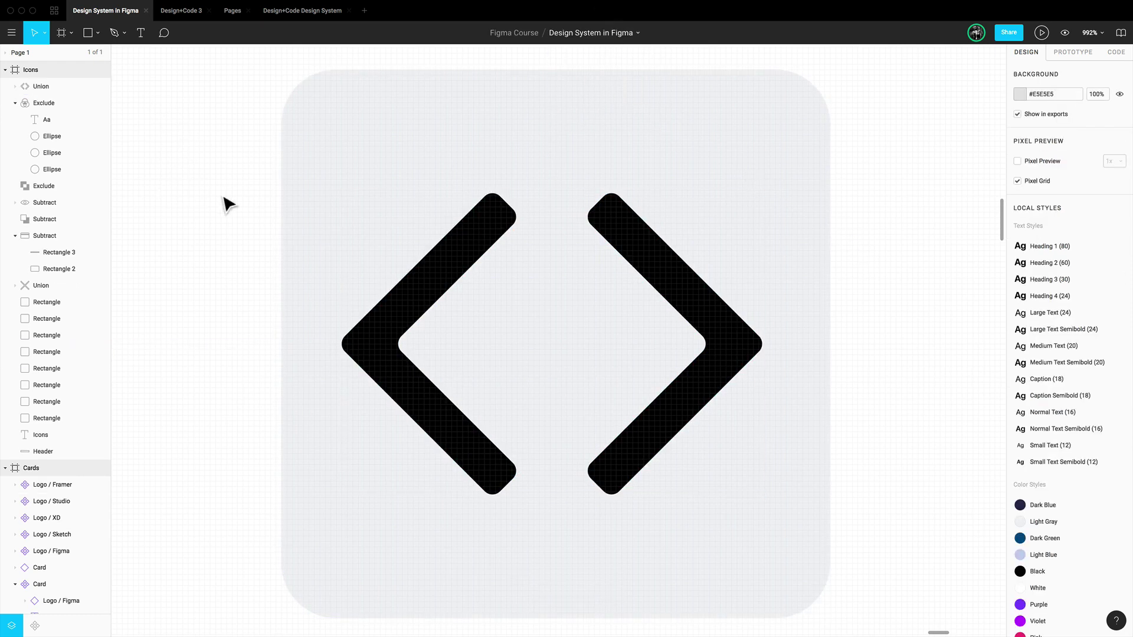
Center the combined chevron icon horizontally and vertically on its gray tile
{"action": "left_click", "coordinate": [435, 268]}
{"action": "key", "text": "alt"}
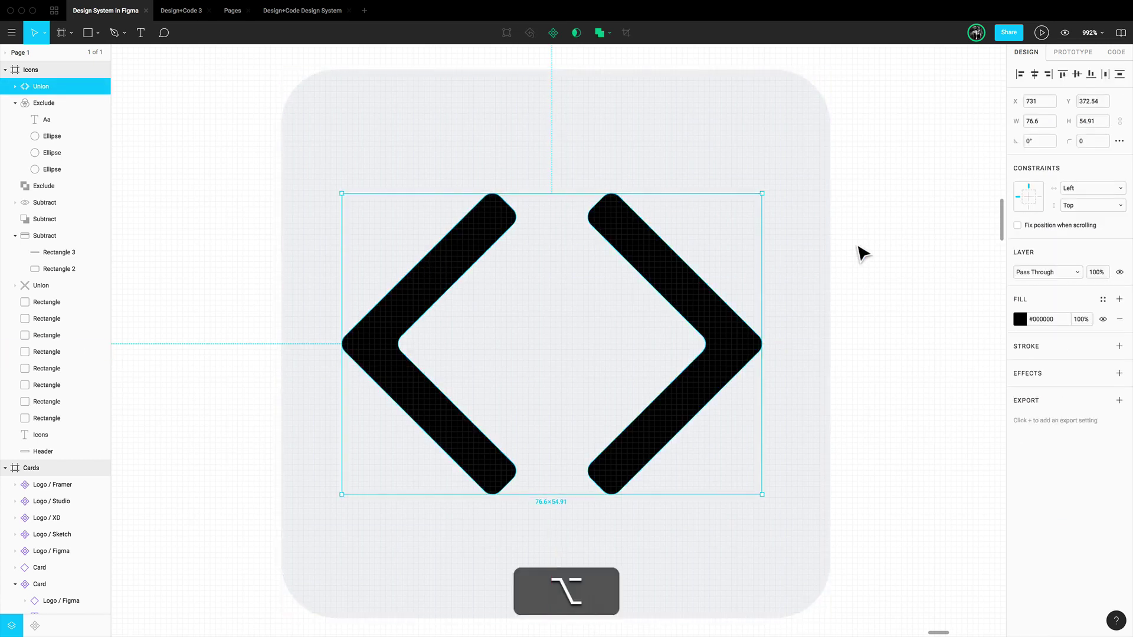
{"action": "left_click", "coordinate": [773, 167], "text": "shift"}
{"action": "left_click", "coordinate": [1034, 74]}
{"action": "left_click", "coordinate": [1077, 75]}
{"action": "left_click", "coordinate": [904, 278]}
{"action": "key", "text": "shift+super"}
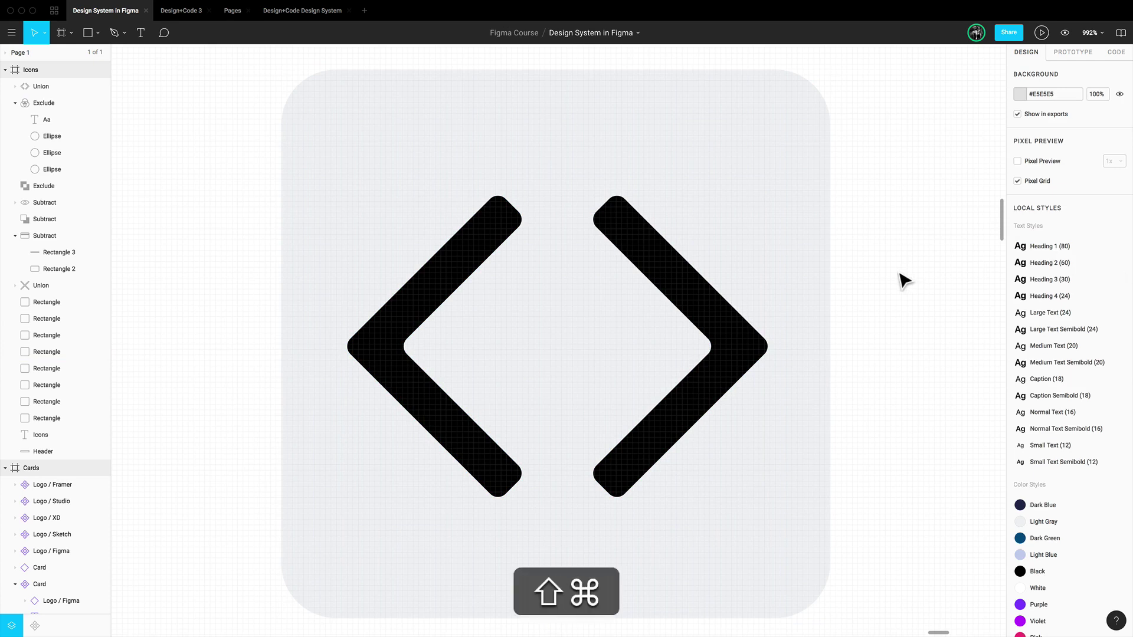
Scale the chevron icon down proportionally to about half its size with the Scale tool
{"action": "left_click", "coordinate": [705, 359]}
{"action": "key", "text": "super+minus"}
{"action": "key", "text": "super+minus"}
{"action": "key", "text": "super+minus"}
{"action": "key", "text": "super+minus"}
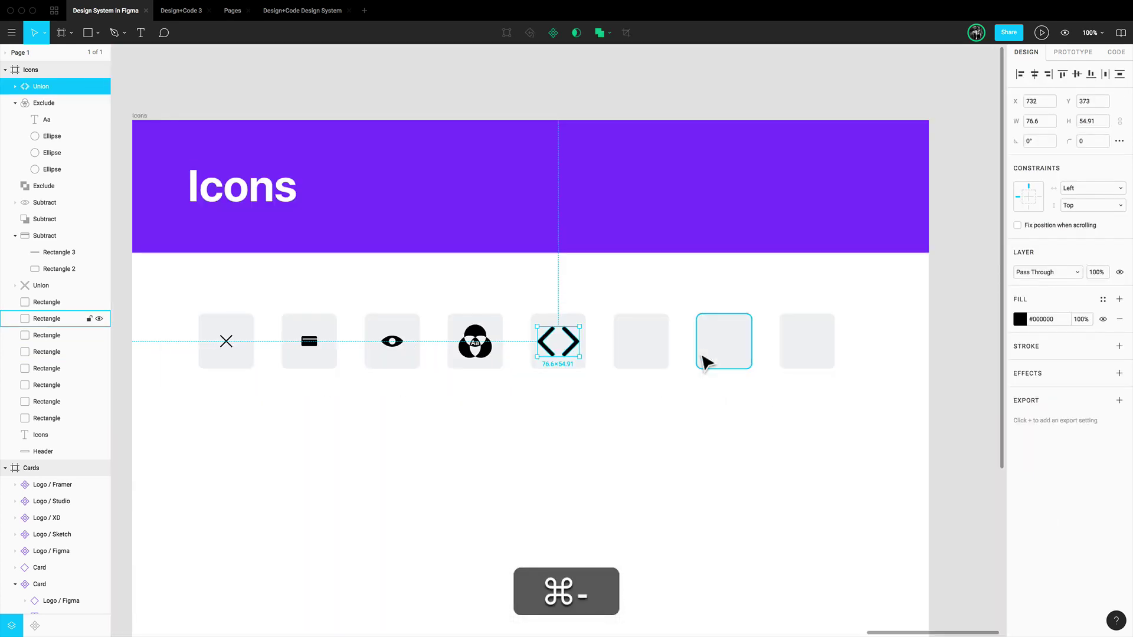
{"action": "scroll", "coordinate": [705, 359], "scroll_direction": "right", "scroll_amount": 1}
{"action": "left_click", "coordinate": [574, 407]}
{"action": "left_click", "coordinate": [564, 348]}
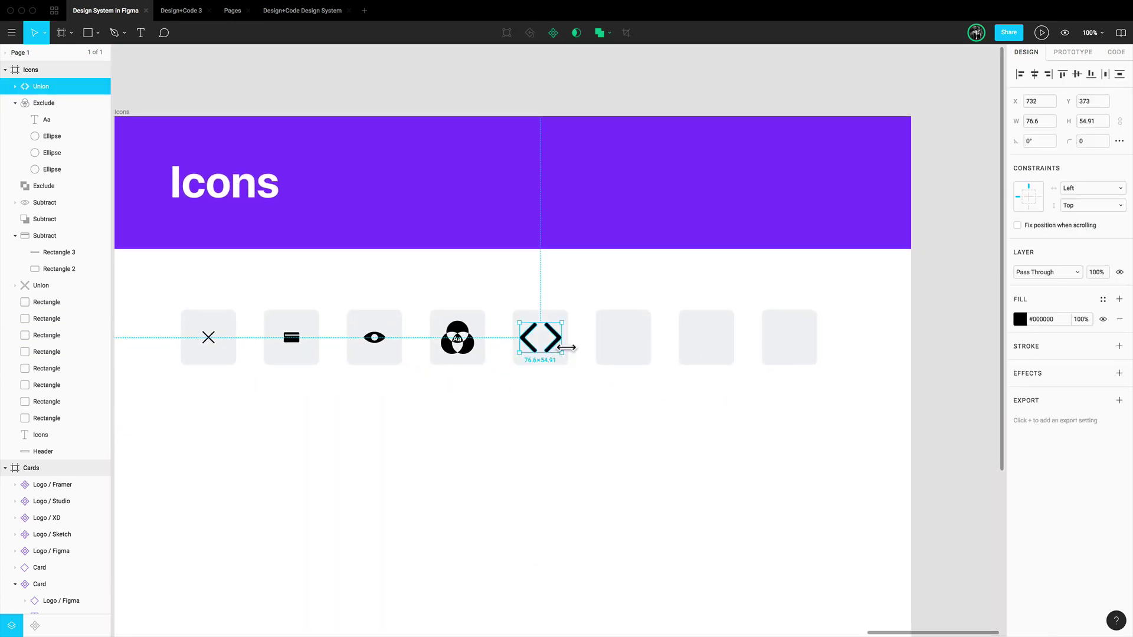
{"action": "scroll", "coordinate": [589, 357], "scroll_direction": "right", "scroll_amount": 1}
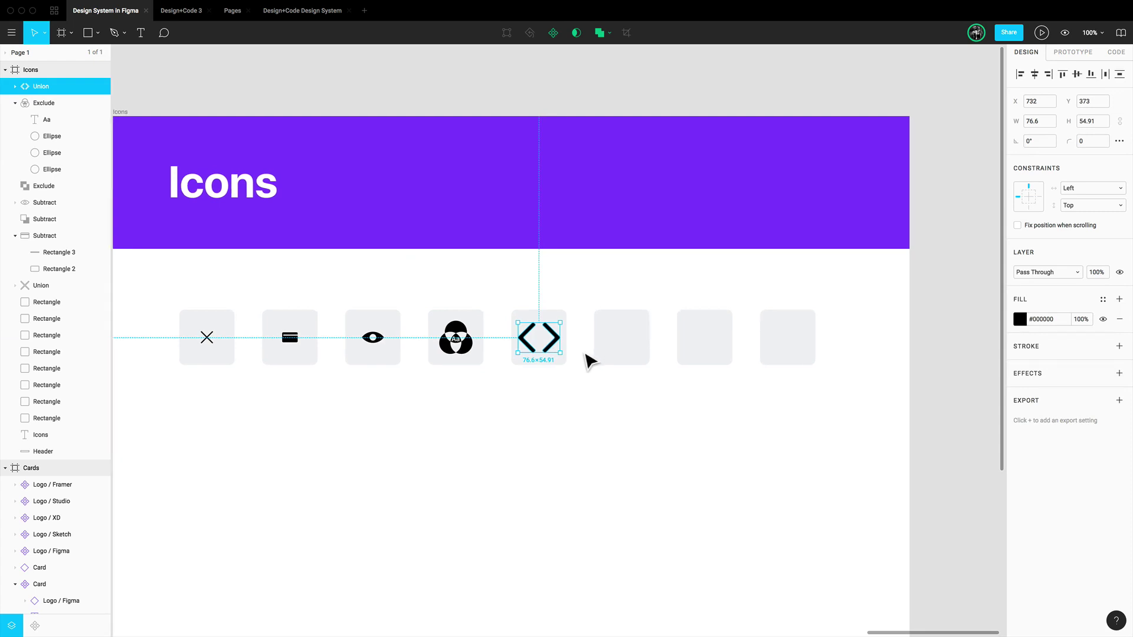
{"action": "key", "text": "k"}
{"action": "left_click_drag", "start_coordinate": [564, 360], "coordinate": [544, 340]}
Center the scaled-down chevron icon horizontally and vertically on the fifth tile again
{"action": "left_click", "coordinate": [561, 341], "text": "shift"}
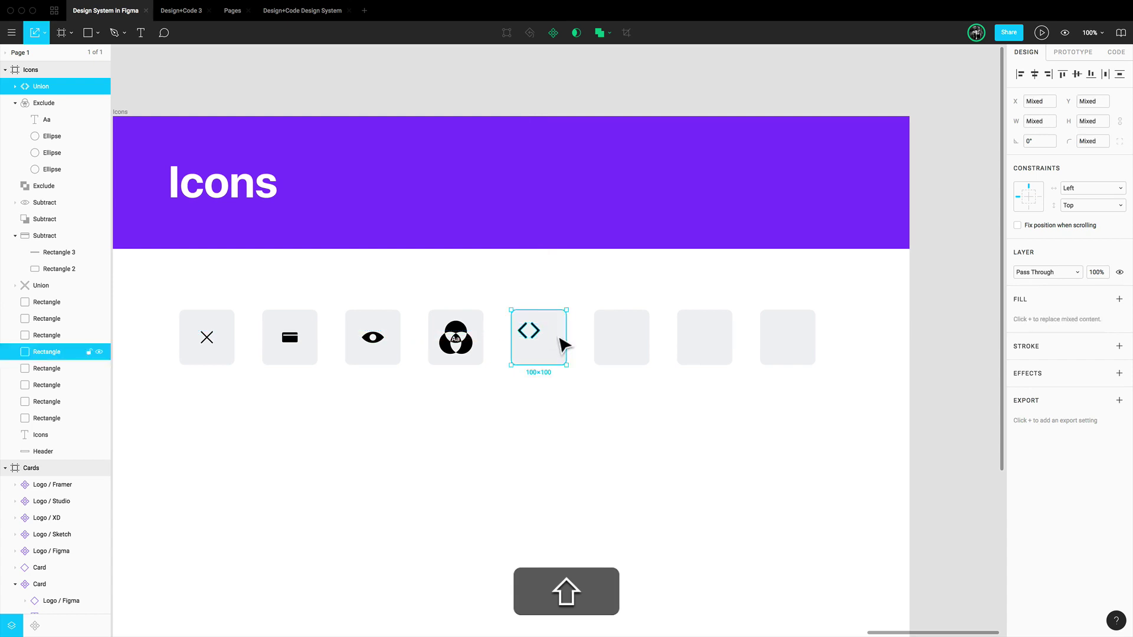
{"action": "left_click", "coordinate": [1034, 75]}
{"action": "left_click", "coordinate": [1076, 74]}
{"action": "left_click", "coordinate": [873, 332]}
{"action": "key", "text": "shift+super"}
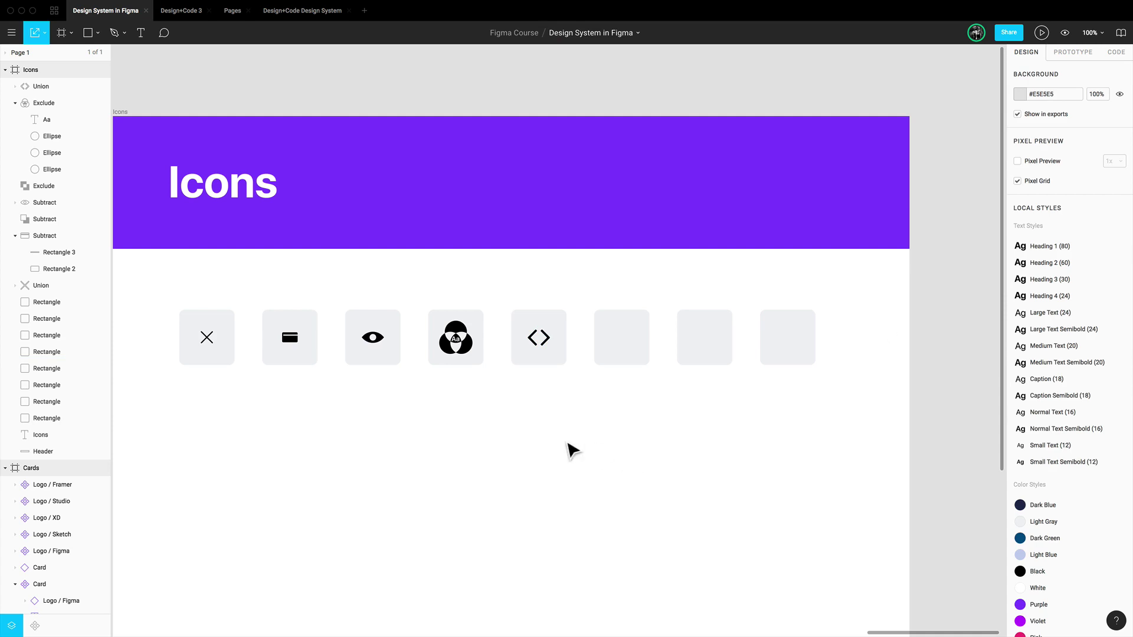
{"action": "left_click", "coordinate": [471, 353]}
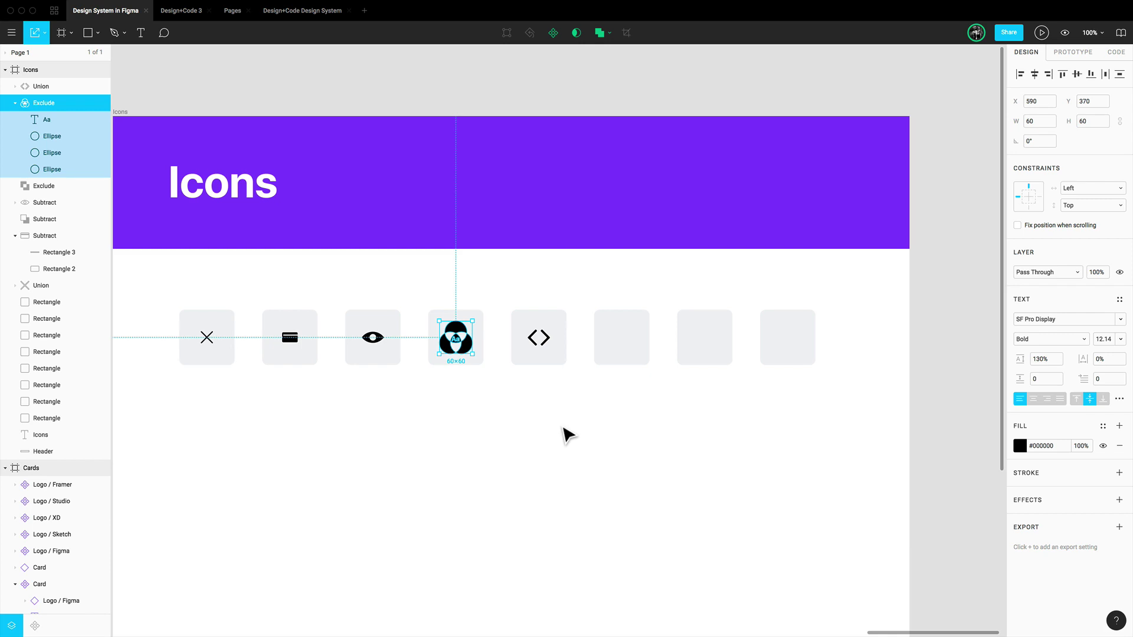
{"action": "left_click", "coordinate": [566, 435]}
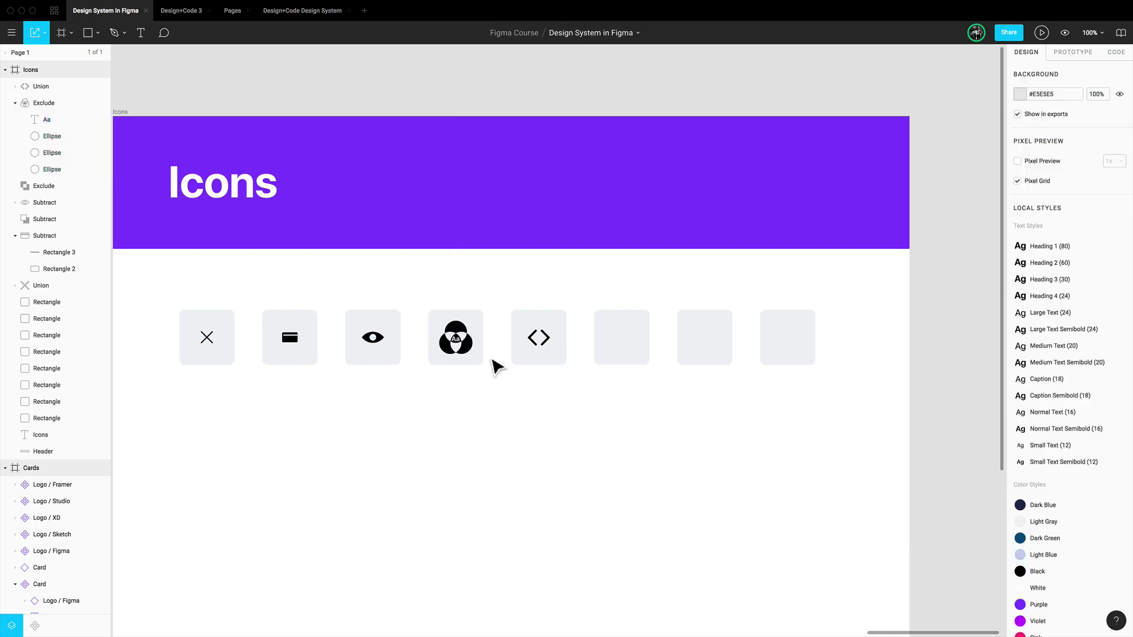
{"action": "left_click", "coordinate": [470, 355], "text": "super"}
{"action": "left_click", "coordinate": [502, 371], "text": "super"}
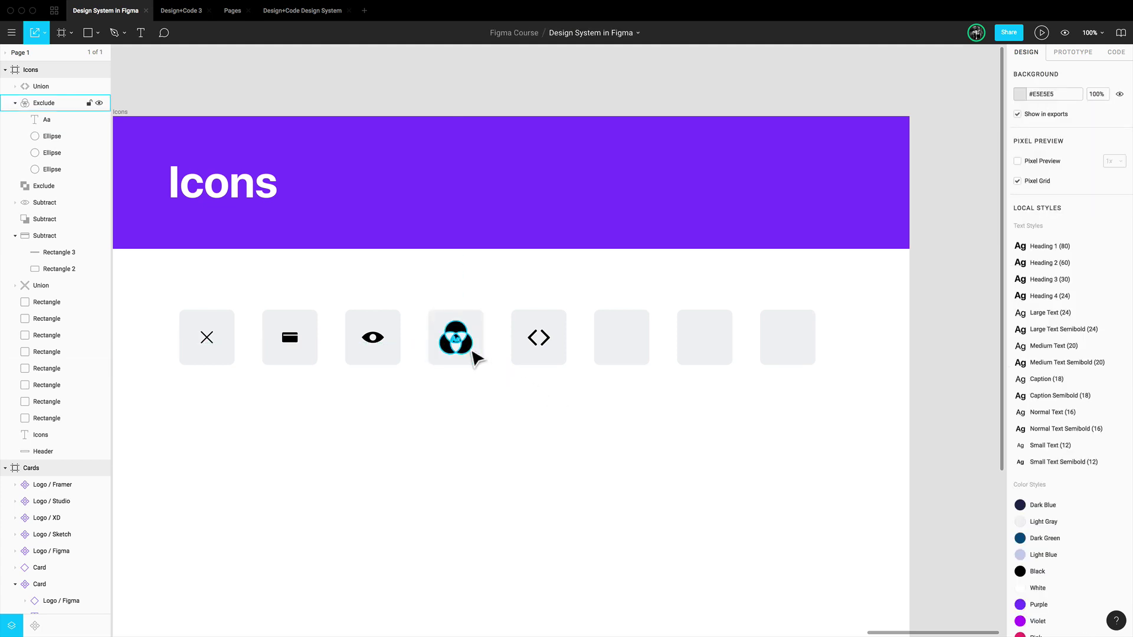
{"action": "left_click", "coordinate": [473, 356]}
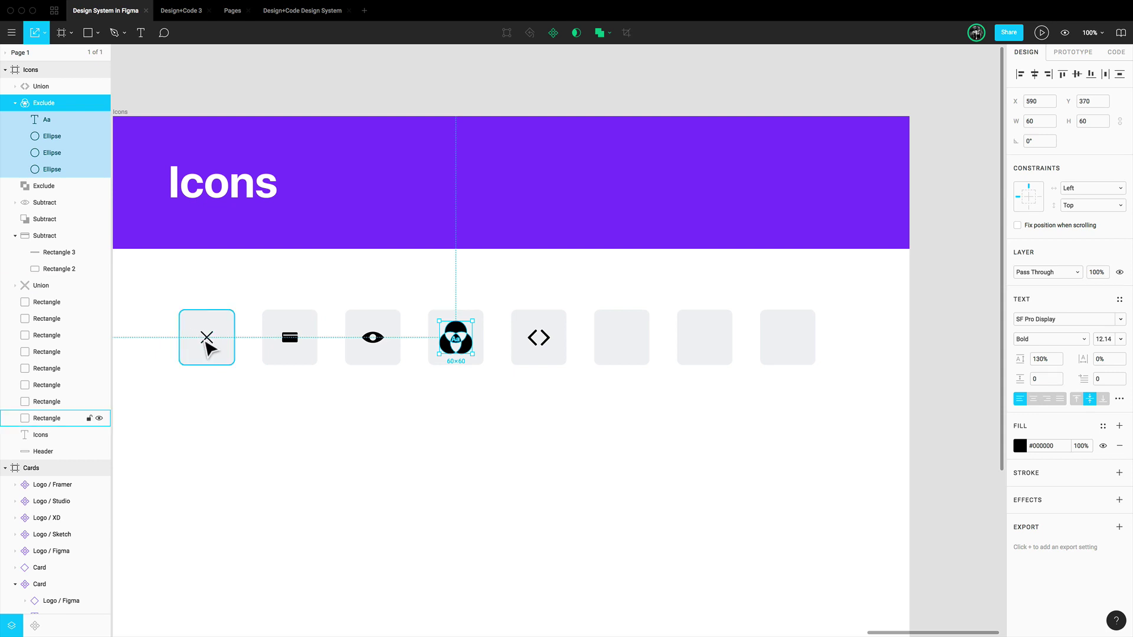
{"action": "left_click", "coordinate": [621, 399]}
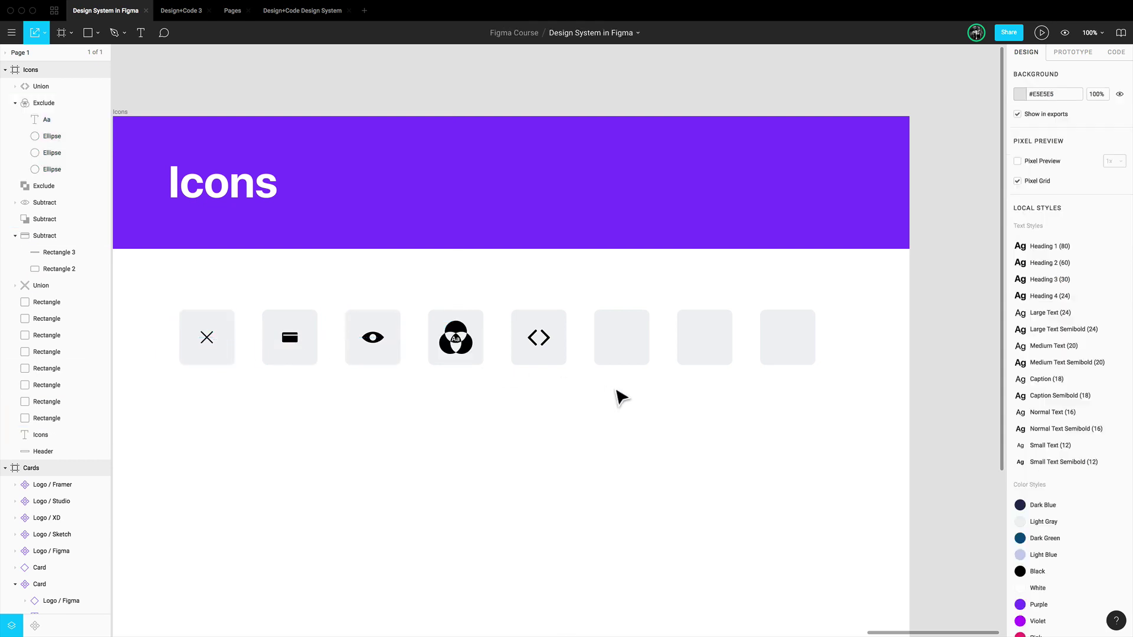
Draw a 50 × 50 black five-point star on the sixth tile and center it there
{"action": "left_click", "coordinate": [628, 362]}
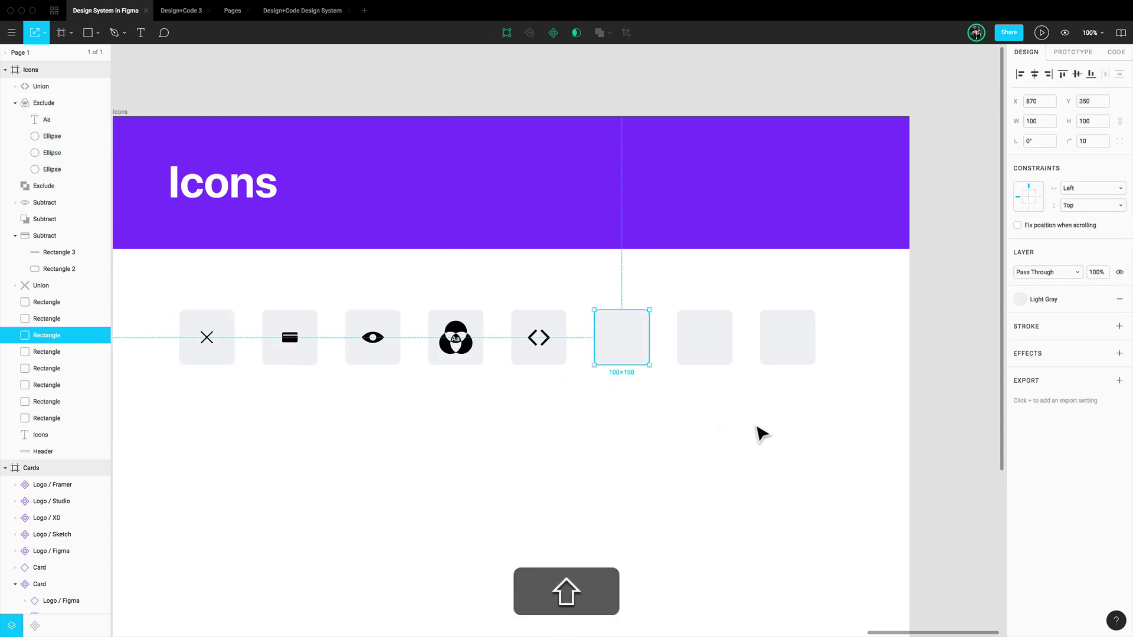
{"action": "key", "text": "shift+2"}
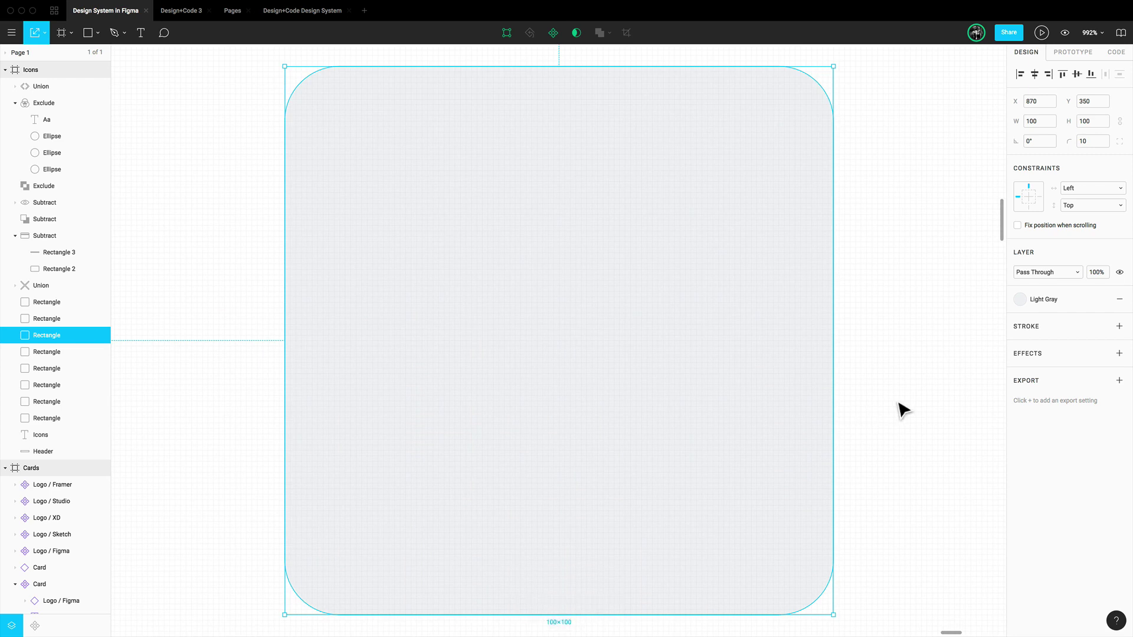
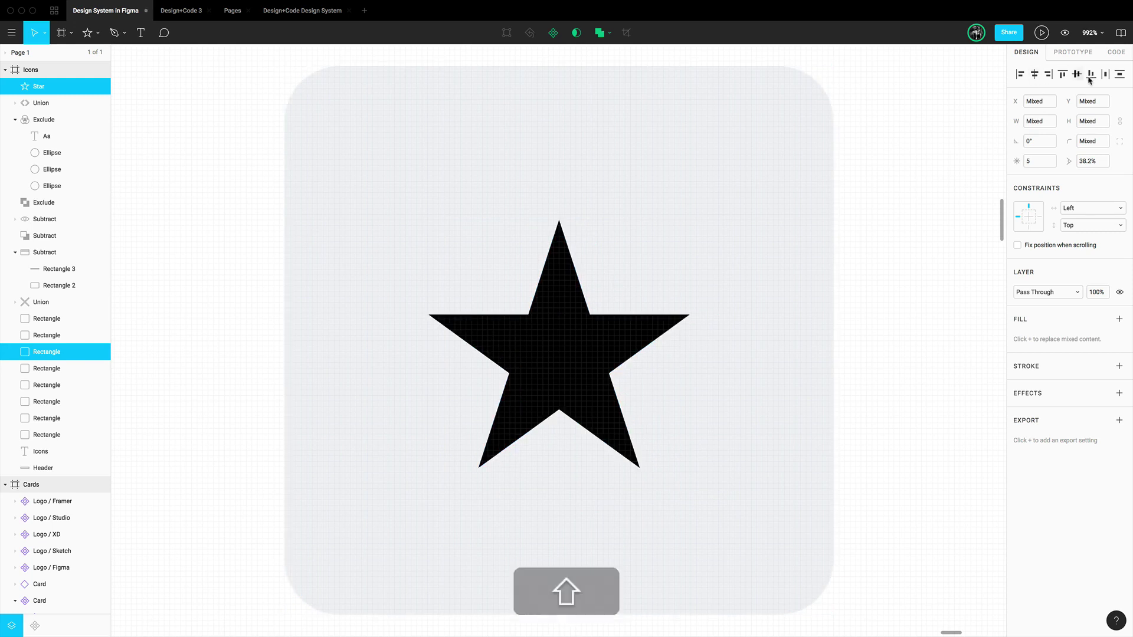
{"action": "left_click", "coordinate": [1077, 75]}
{"action": "left_click", "coordinate": [827, 331], "text": "shift"}
{"action": "scroll", "coordinate": [608, 330], "scroll_direction": "down", "scroll_amount": 2}
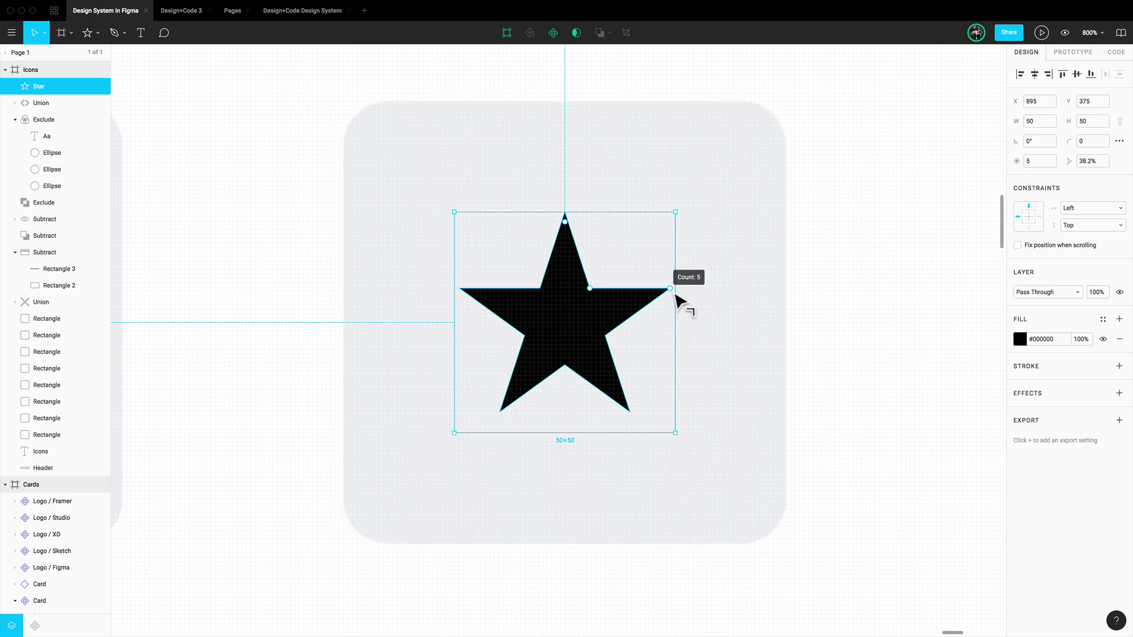
Turn the star into a scalloped badge with a count of 12, a ratio of 60%, and a corner radius of 2.72
{"action": "left_click_drag", "start_coordinate": [674, 295], "coordinate": [655, 185]}
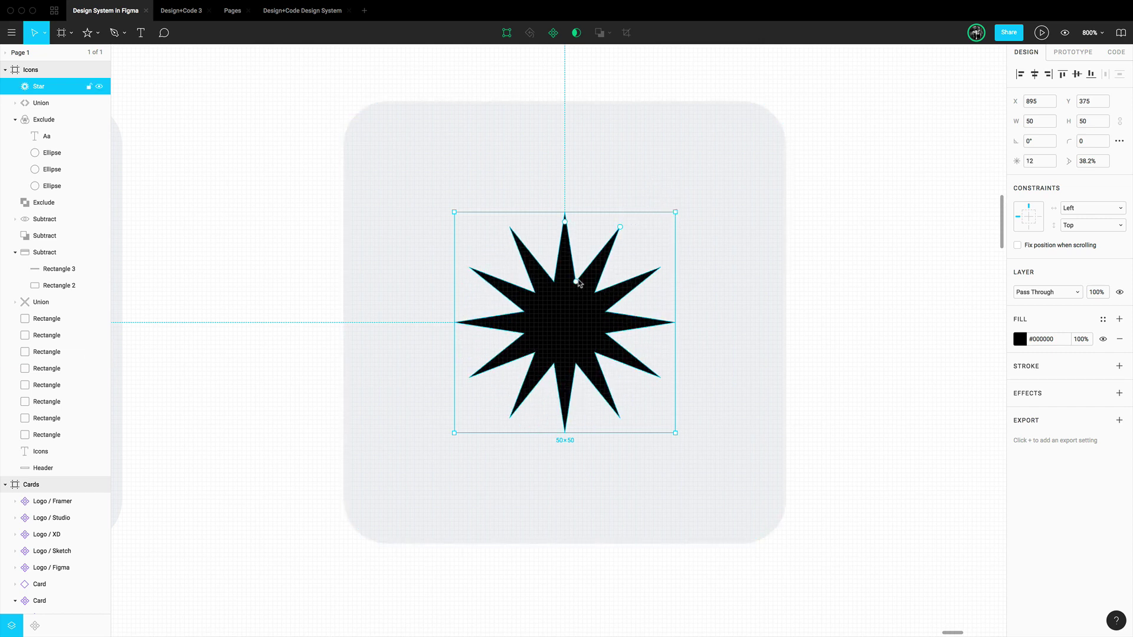
{"action": "left_click_drag", "start_coordinate": [576, 283], "coordinate": [586, 262]}
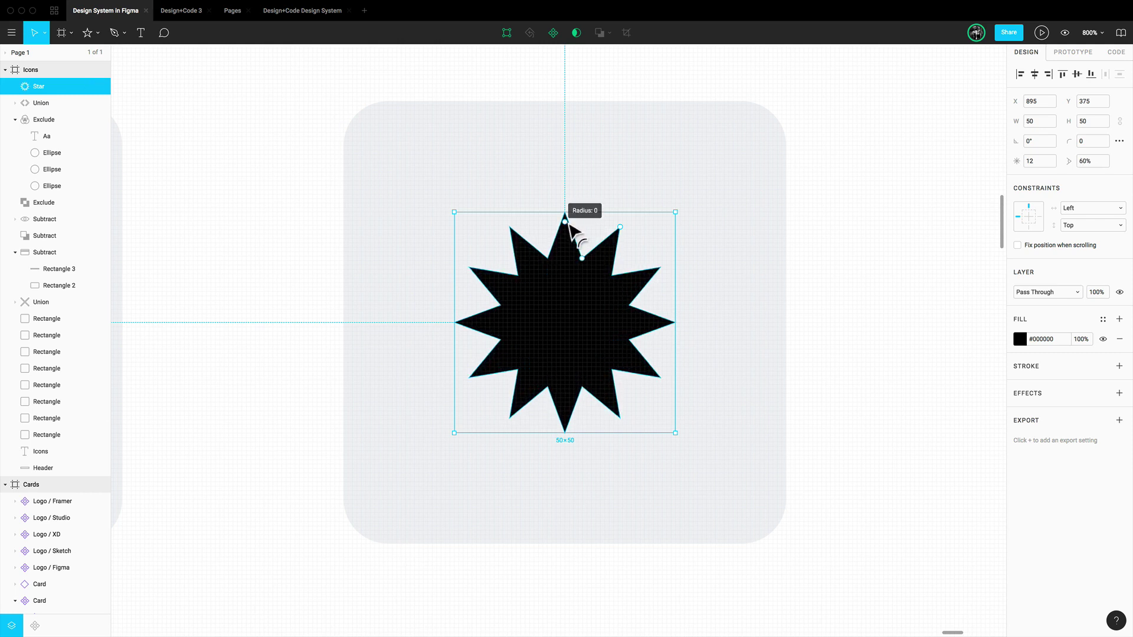
{"action": "left_click_drag", "start_coordinate": [568, 223], "coordinate": [564, 247]}
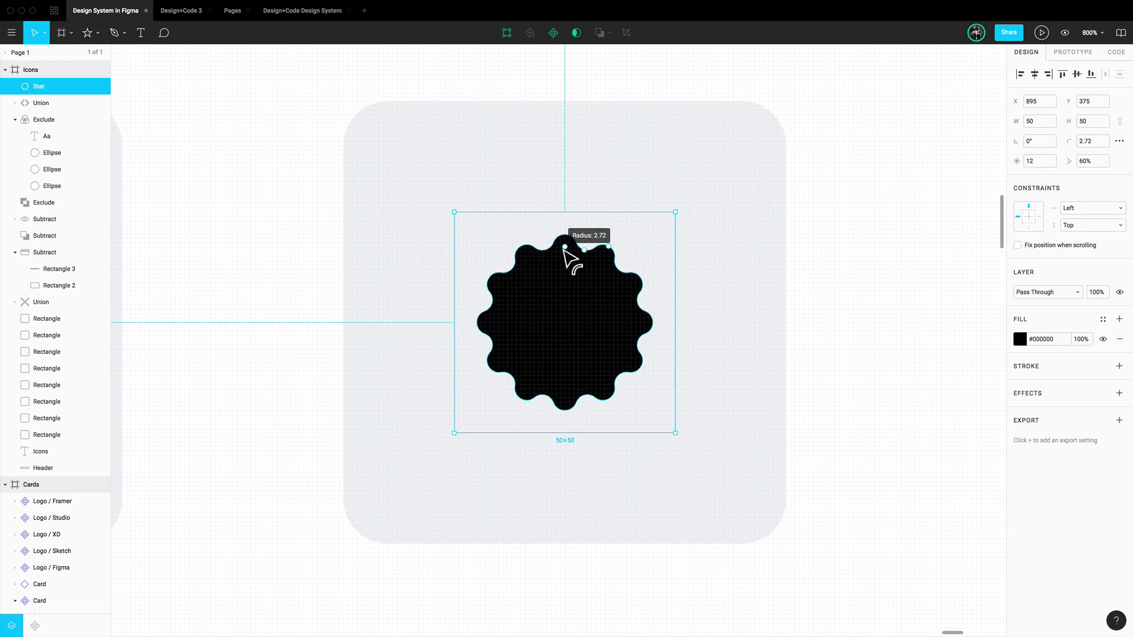
{"action": "left_click", "coordinate": [834, 313]}
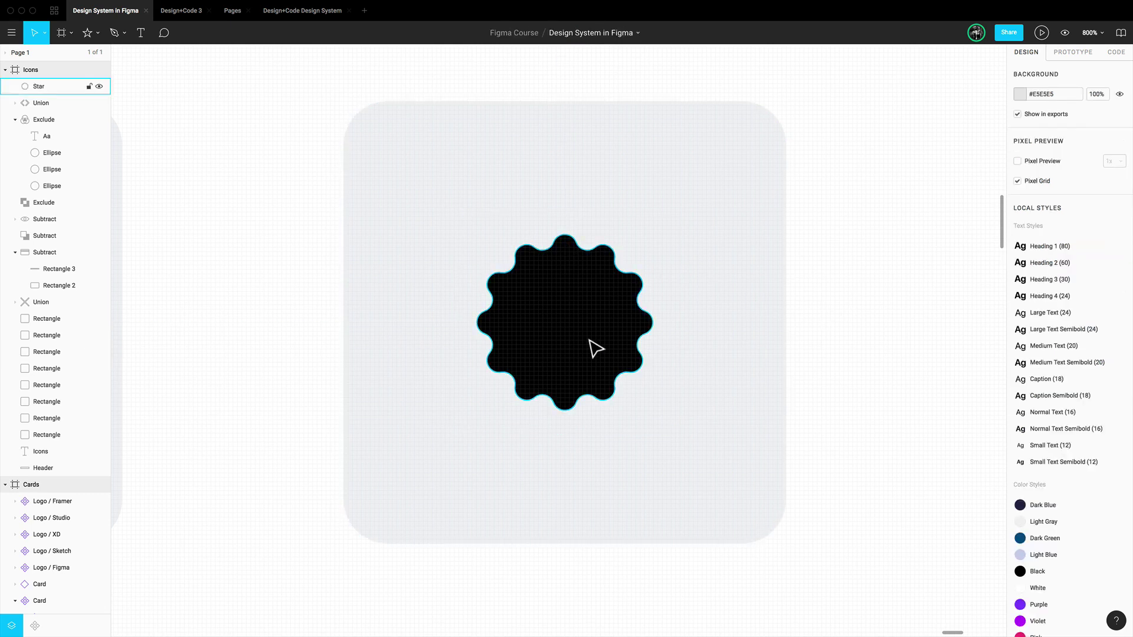
Draw a 24 × 24 black circle and center it on the scalloped badge
{"action": "left_click", "coordinate": [594, 346]}
{"action": "key", "text": "o"}
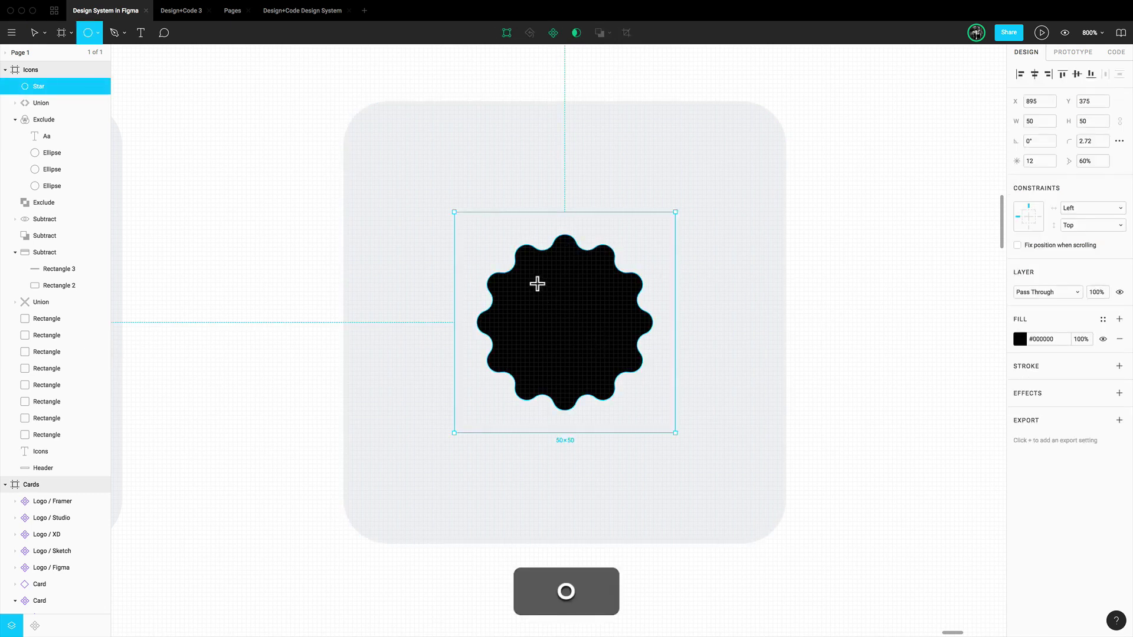
{"action": "left_click_drag", "start_coordinate": [525, 273], "coordinate": [622, 389]}
{"action": "left_click_drag", "start_coordinate": [600, 348], "coordinate": [584, 339]}
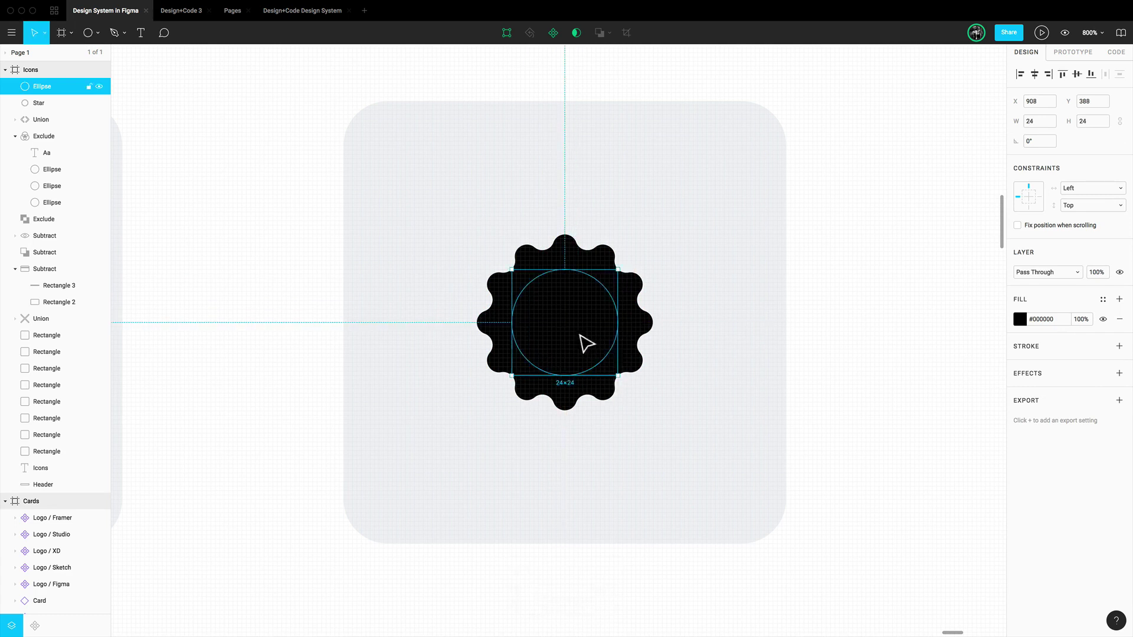
Subtract the circle from the scalloped badge to form a gear icon
{"action": "left_click", "coordinate": [634, 337], "text": "shift"}
{"action": "left_click", "coordinate": [609, 33]}
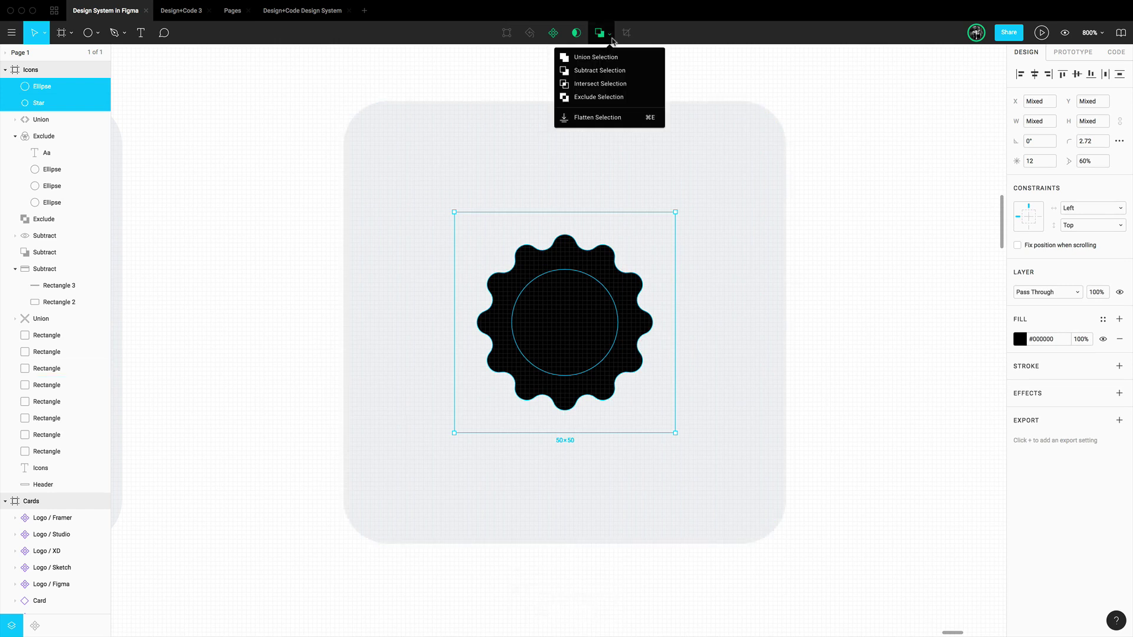
{"action": "left_click", "coordinate": [599, 71]}
{"action": "left_click", "coordinate": [809, 221]}
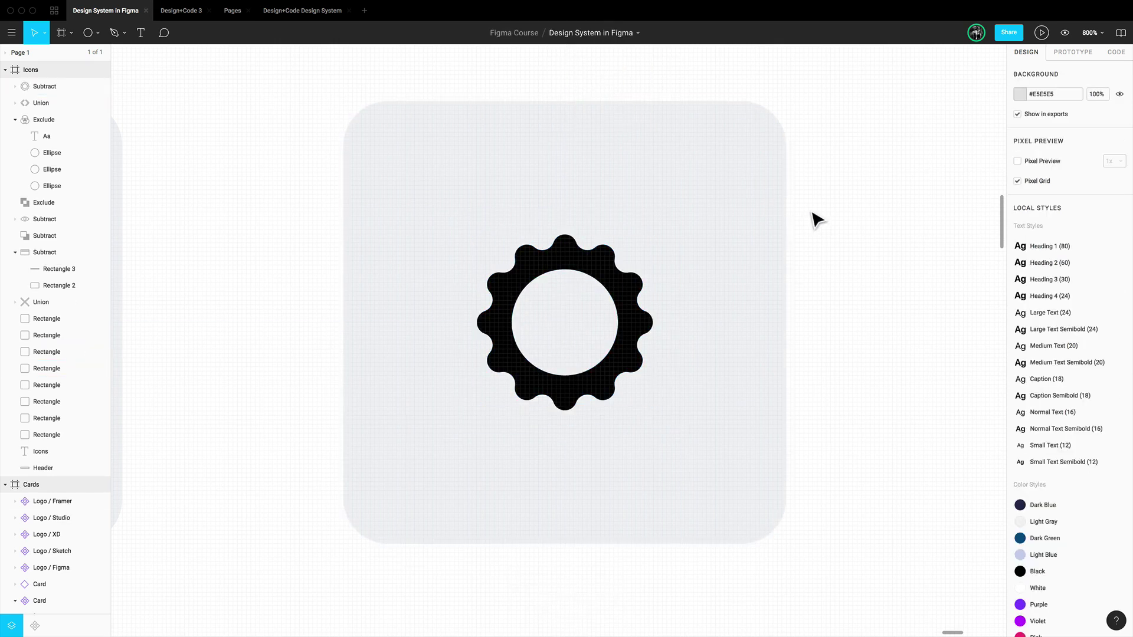
{"action": "scroll", "coordinate": [708, 318], "scroll_direction": "right", "scroll_amount": 1}
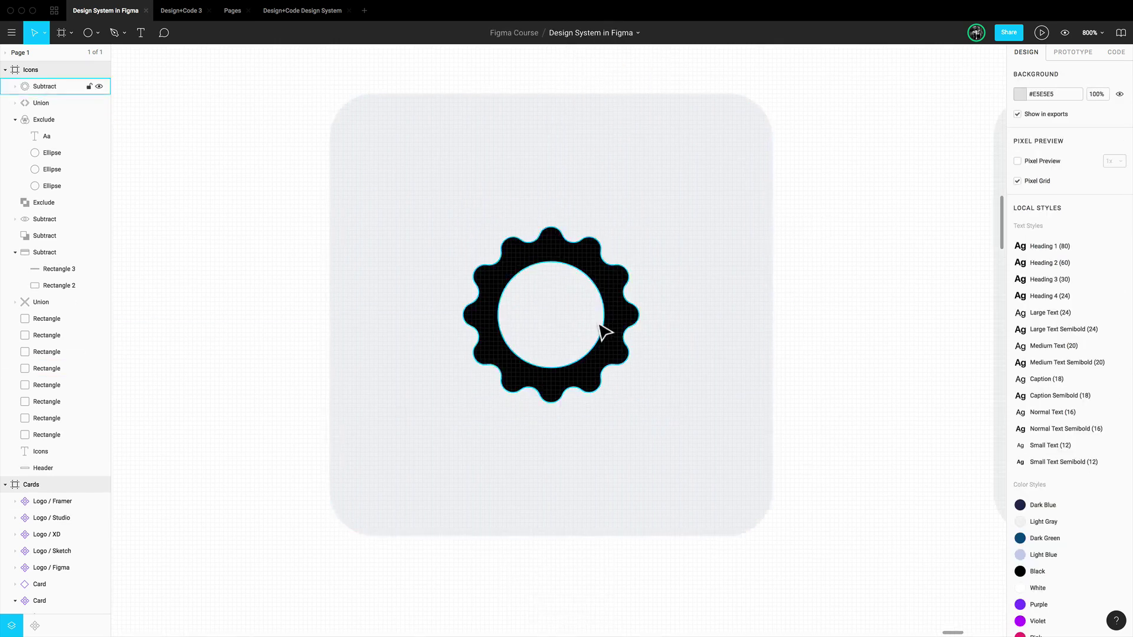
Try reshaping the star inside the gear icon into thin pointed rays, and undo the changes
{"action": "left_click", "coordinate": [628, 331], "text": "super"}
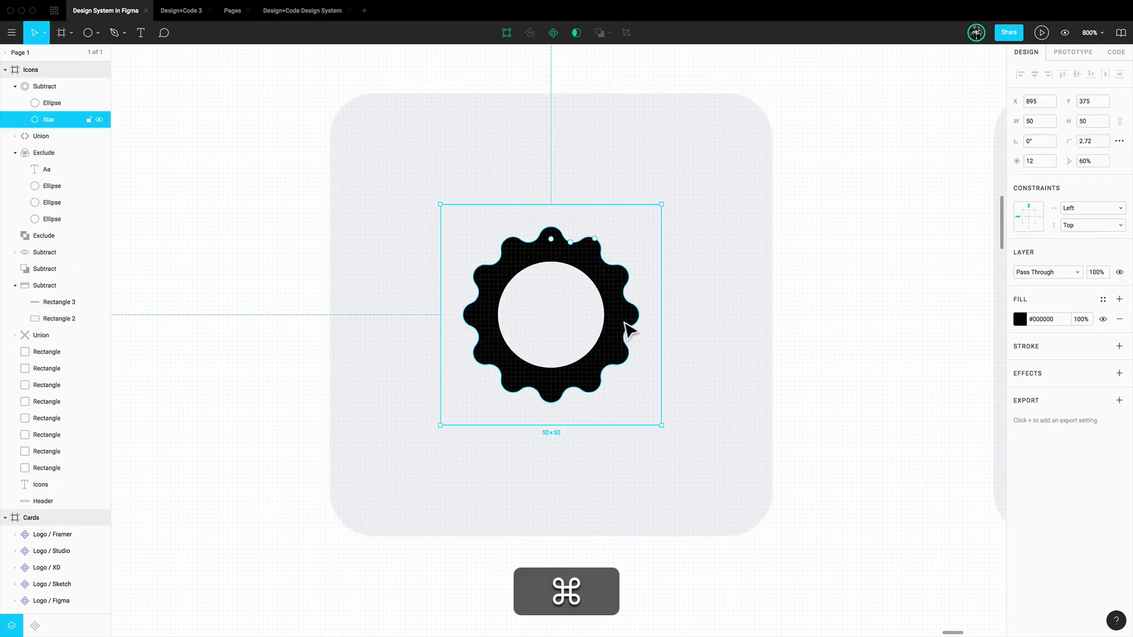
{"action": "mouse_move", "coordinate": [569, 243]}
{"action": "left_mouse_down"}
{"action": "mouse_move", "coordinate": [554, 236]}
{"action": "mouse_move", "coordinate": [555, 193]}
{"action": "mouse_move", "coordinate": [557, 227]}
{"action": "mouse_move", "coordinate": [610, 234]}
{"action": "mouse_move", "coordinate": [625, 164]}
{"action": "mouse_move", "coordinate": [584, 101]}
{"action": "mouse_move", "coordinate": [578, 69]}
{"action": "left_mouse_up"}
{"action": "key", "text": "super+z"}
{"action": "left_click_drag", "start_coordinate": [579, 256], "coordinate": [575, 295]}
{"action": "left_click", "coordinate": [829, 303]}
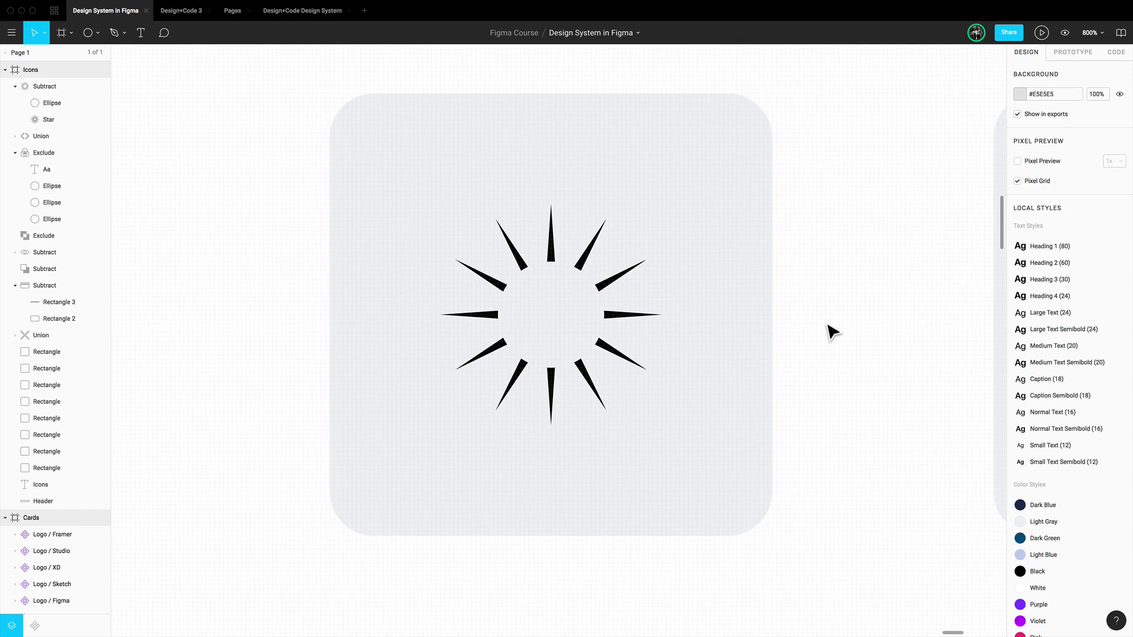
{"action": "key", "text": "super+z"}
{"action": "key", "text": "super+z"}
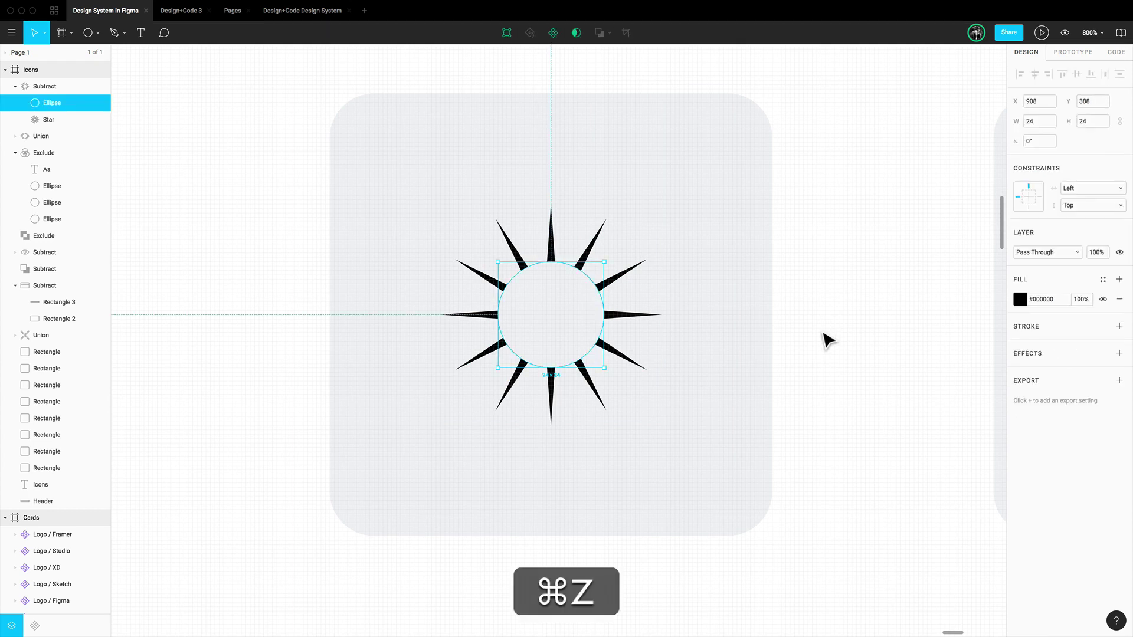
{"action": "key", "text": "super+z"}
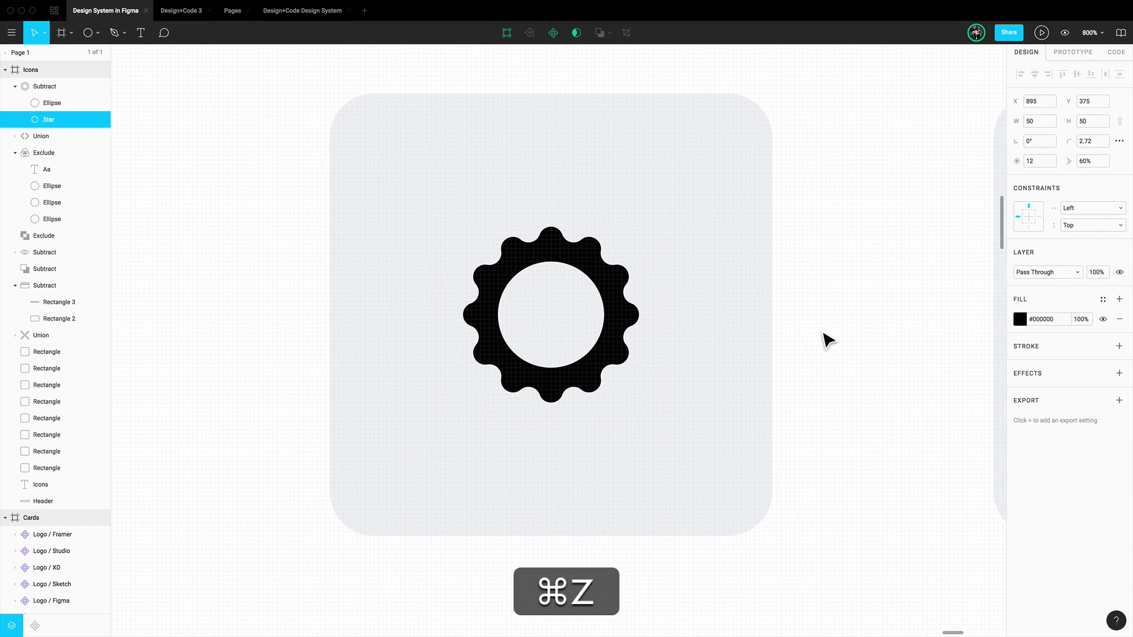
{"action": "left_click", "coordinate": [883, 354]}
Draw a 40 × 40 black triangle with the Polygon tool and center its bounding box on the seventh tile
{"action": "scroll", "coordinate": [883, 354], "scroll_direction": "right", "scroll_amount": 10}
{"action": "left_click", "coordinate": [755, 262]}
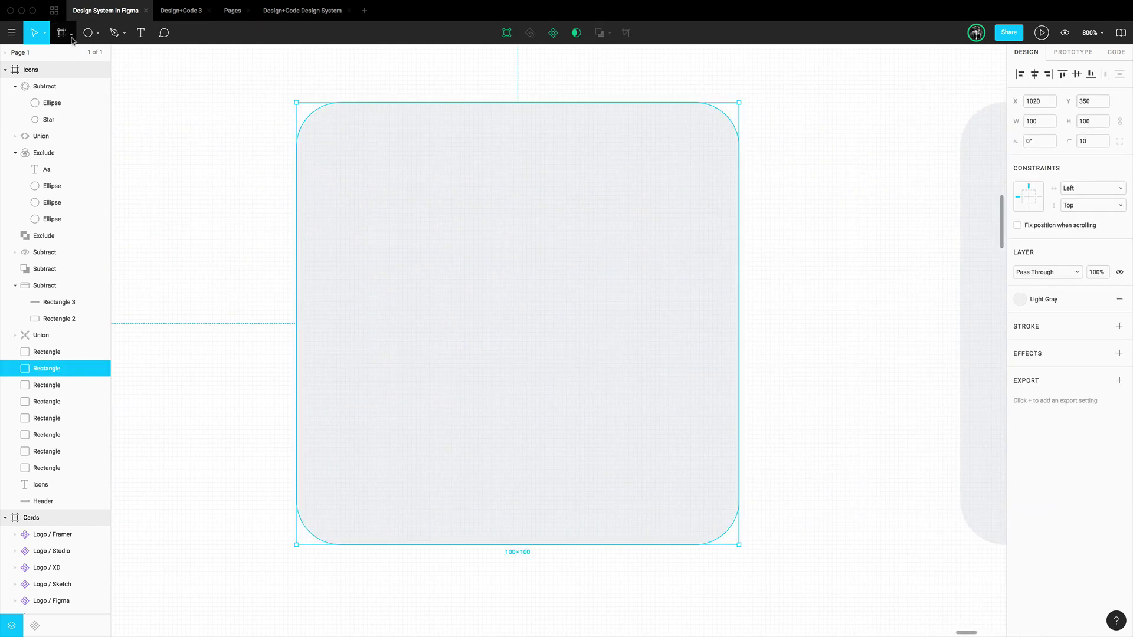
{"action": "left_click", "coordinate": [97, 37]}
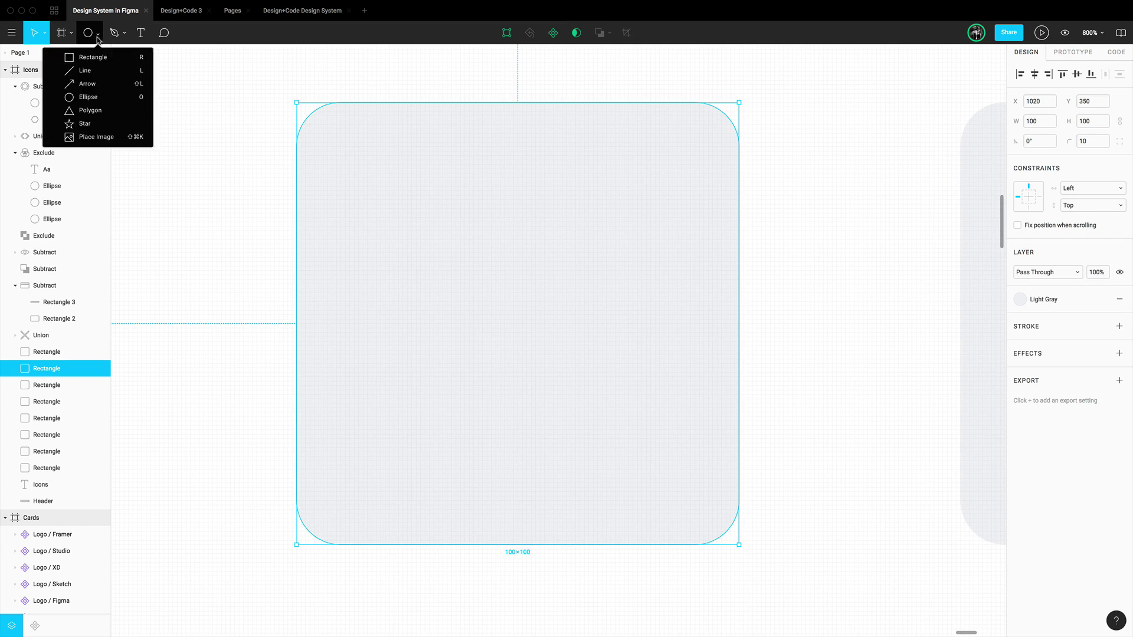
{"action": "left_click", "coordinate": [97, 111]}
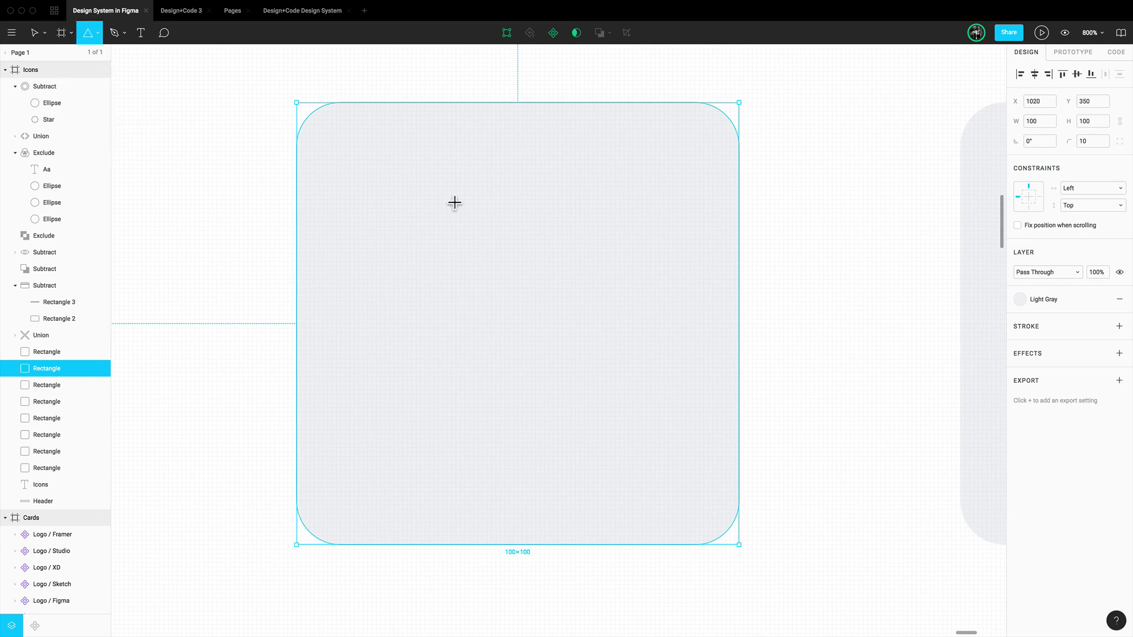
{"action": "left_click_drag", "start_coordinate": [433, 222], "coordinate": [611, 401]}
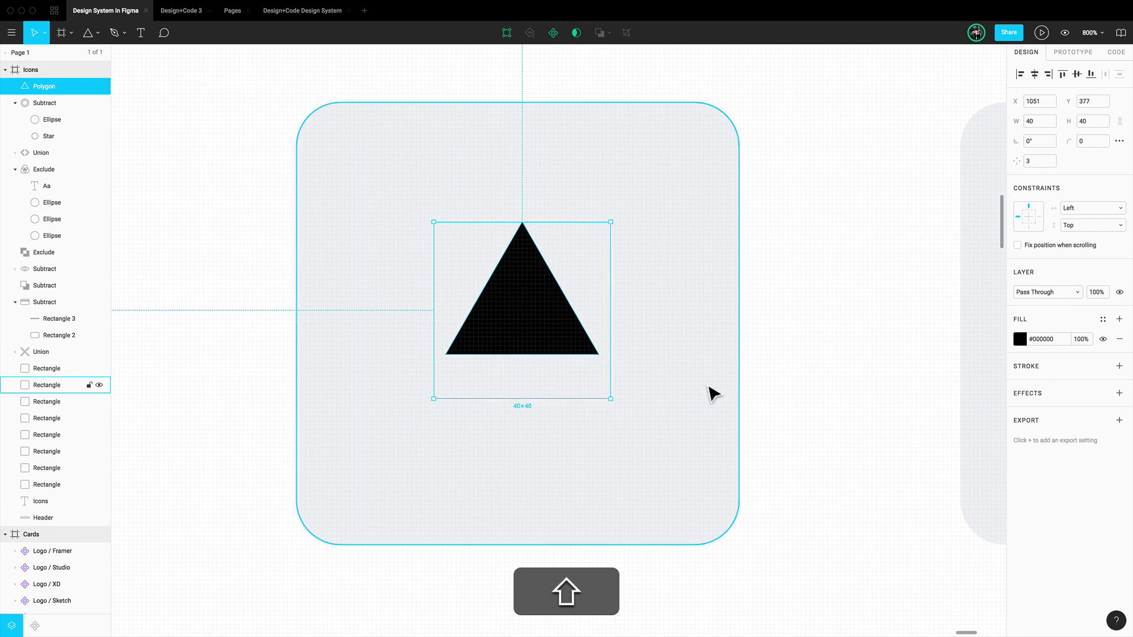
{"action": "left_click_drag", "start_coordinate": [551, 306], "coordinate": [551, 321]}
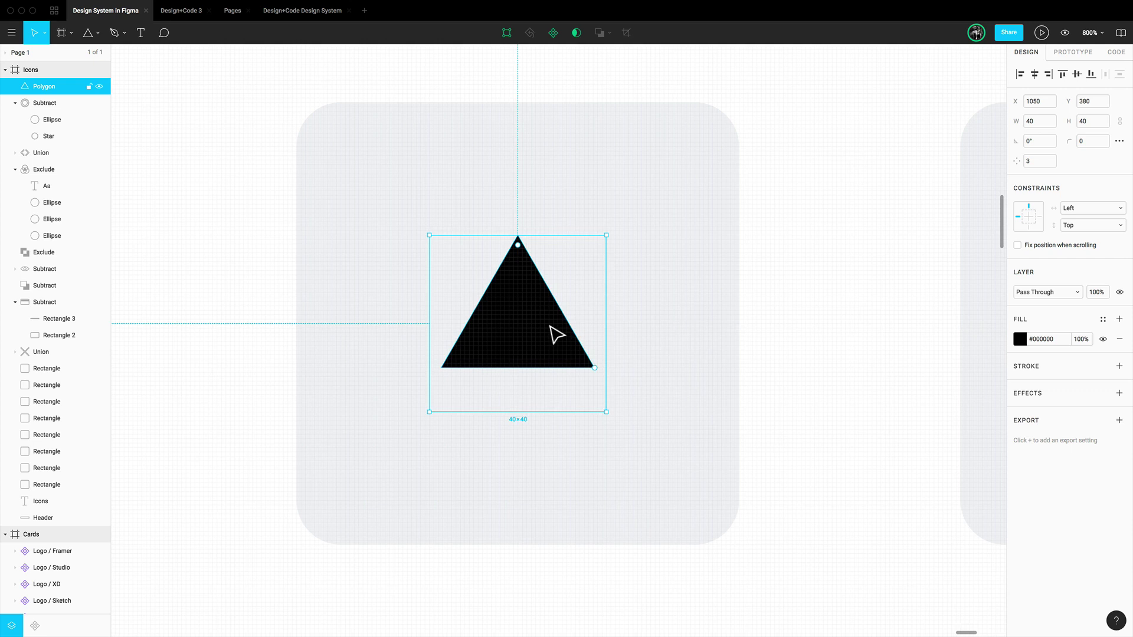
Round the triangle's corners to a radius of 2 and rotate it to -90°
{"action": "left_click_drag", "start_coordinate": [522, 251], "coordinate": [521, 260]}
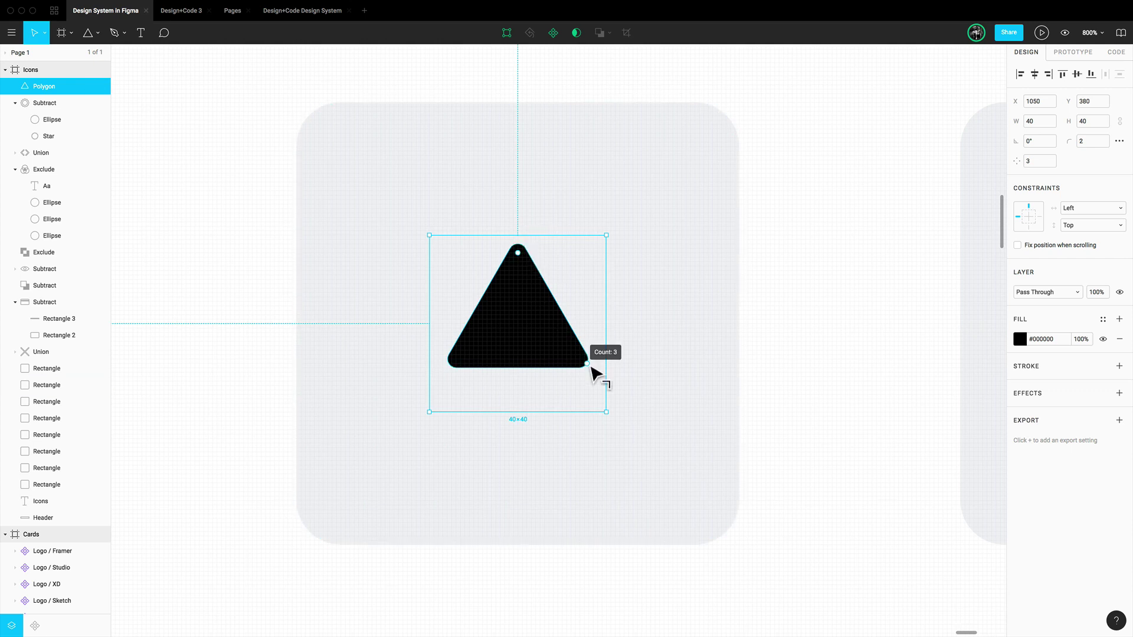
{"action": "mouse_move", "coordinate": [591, 368]}
{"action": "left_mouse_down"}
{"action": "mouse_move", "coordinate": [589, 424]}
{"action": "mouse_move", "coordinate": [563, 184]}
{"action": "mouse_move", "coordinate": [561, 313]}
{"action": "mouse_move", "coordinate": [607, 306]}
{"action": "mouse_move", "coordinate": [600, 361]}
{"action": "left_mouse_up"}
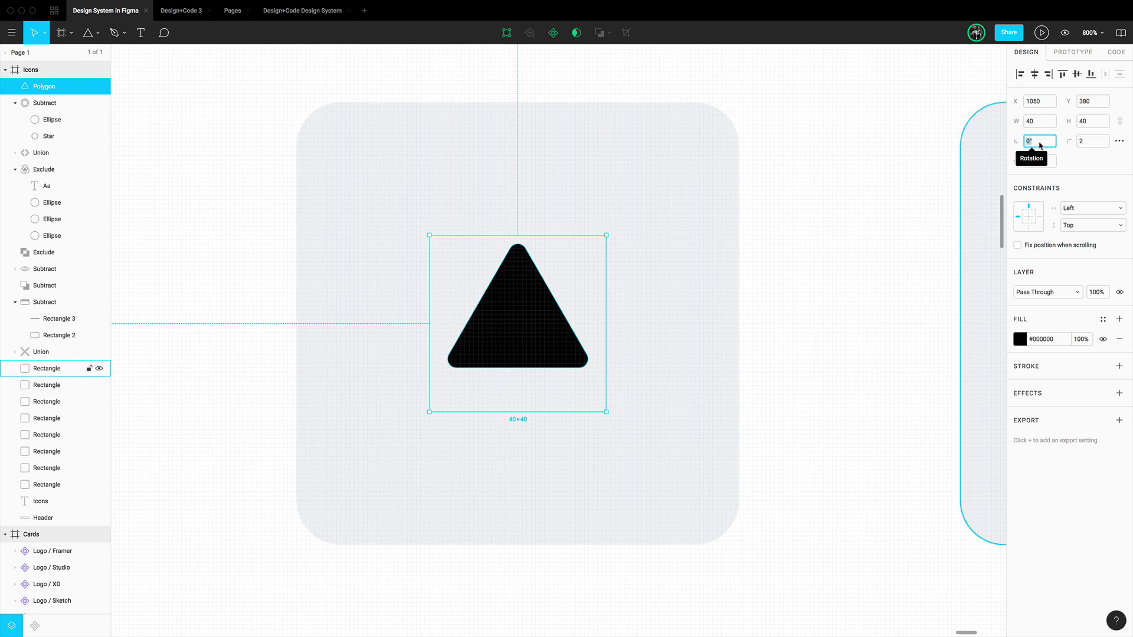
{"action": "type", "text": "-90"}
{"action": "key", "text": "Return"}
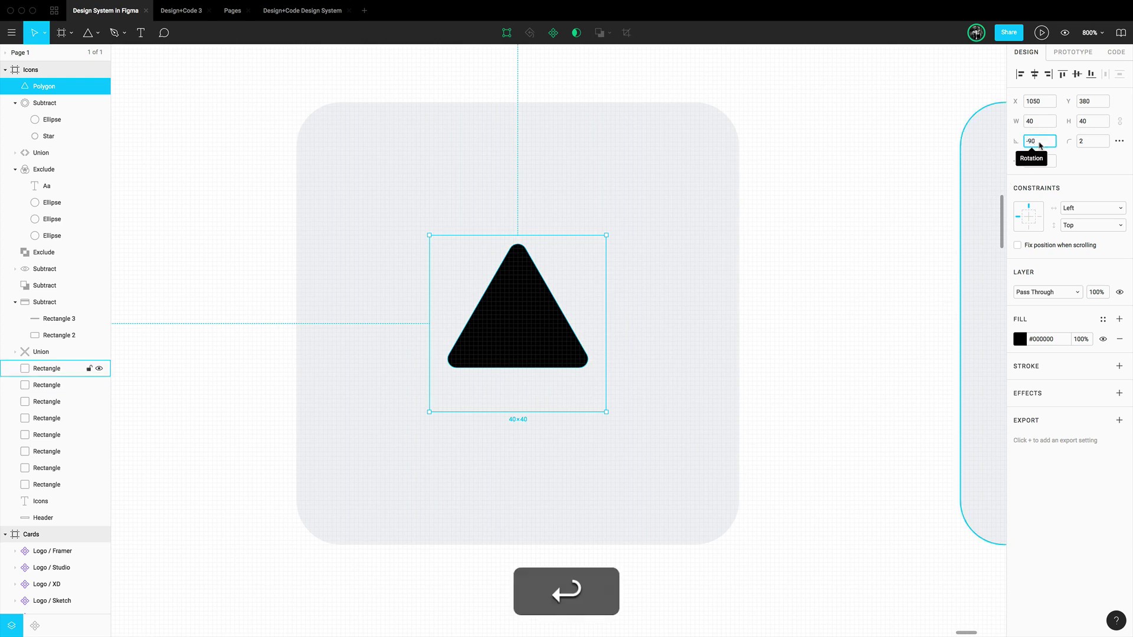
{"action": "left_click_drag", "start_coordinate": [522, 360], "coordinate": [504, 352]}
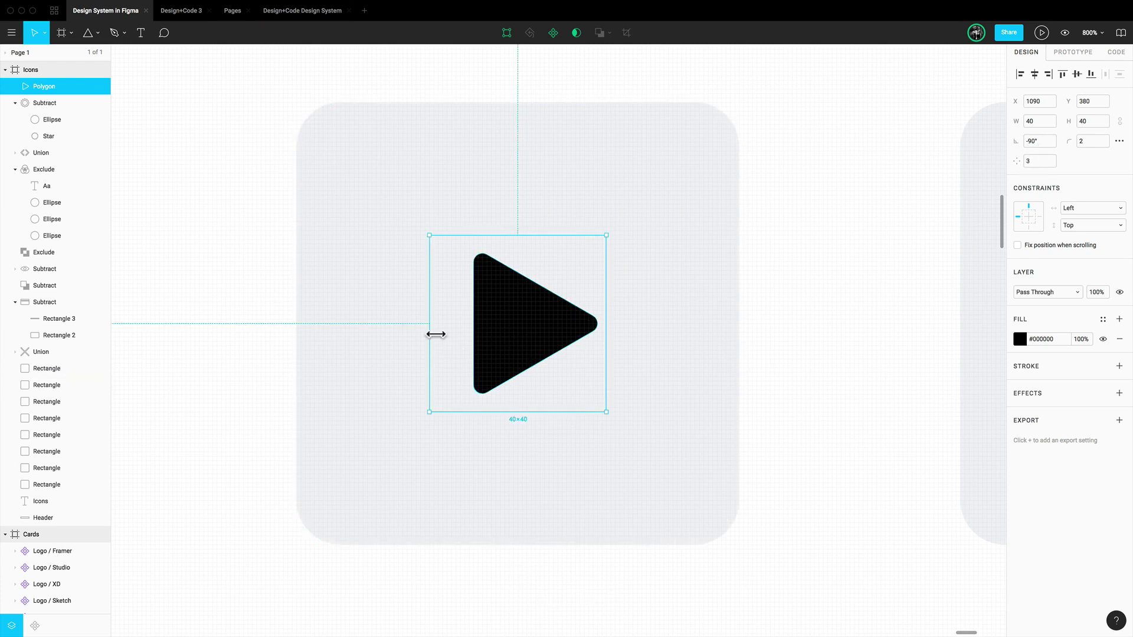
Try squashing the rotated triangle in width and in height, undoing each resize
{"action": "left_click_drag", "start_coordinate": [436, 335], "coordinate": [502, 335]}
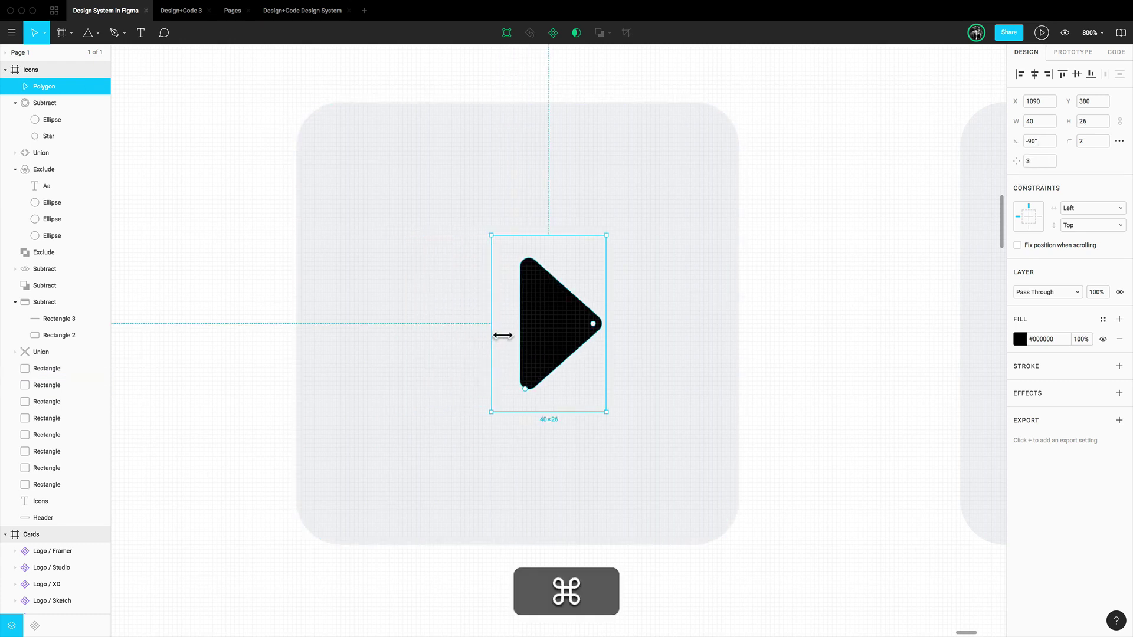
{"action": "key", "text": "super+z"}
{"action": "mouse_move", "coordinate": [551, 240]}
{"action": "left_mouse_down"}
{"action": "mouse_move", "coordinate": [553, 285]}
{"action": "mouse_move", "coordinate": [554, 262]}
{"action": "left_mouse_up"}
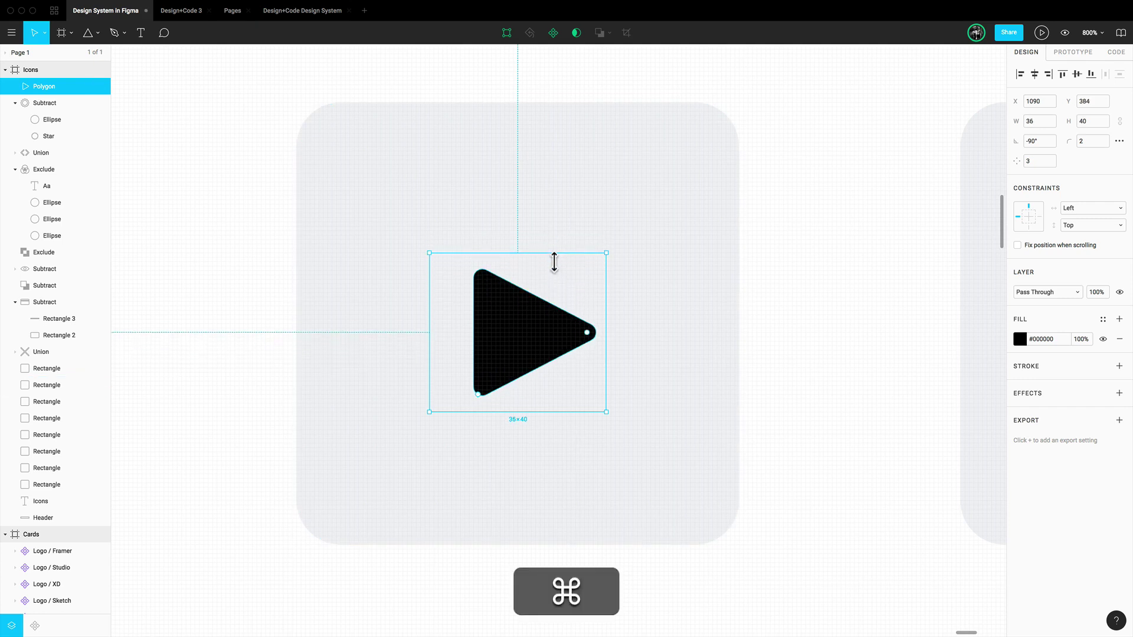
{"action": "key", "text": "super+z"}
{"action": "left_click", "coordinate": [824, 276]}
Draw a 50 × 50 black circle over the triangle and center it vertically on the seventh tile
{"action": "left_click", "coordinate": [542, 327], "text": "super"}
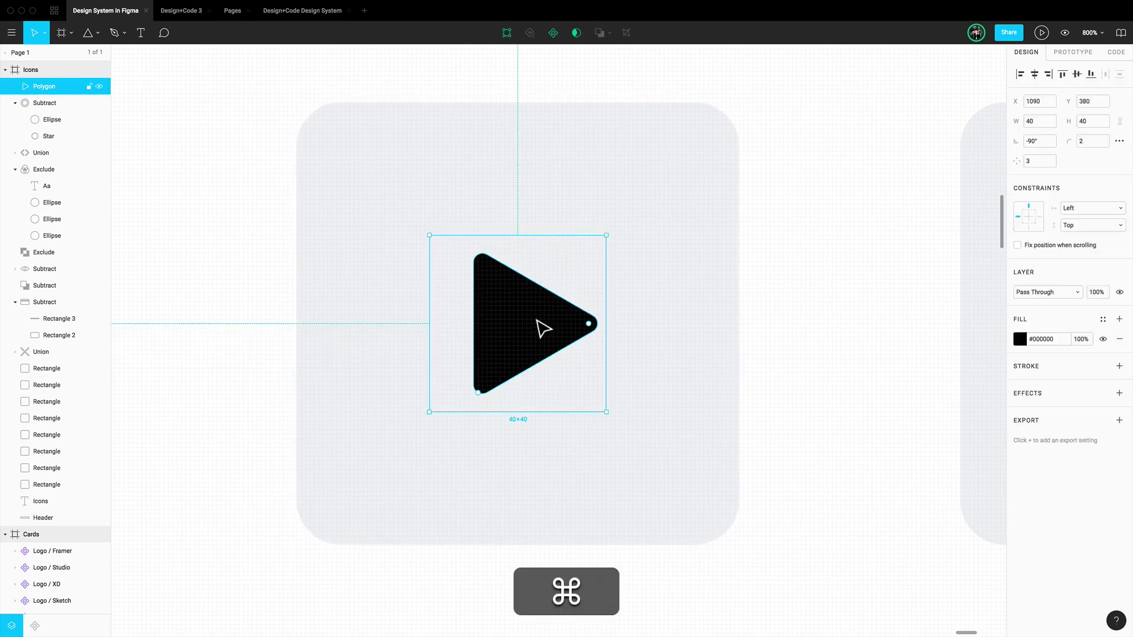
{"action": "key", "text": "o"}
{"action": "mouse_move", "coordinate": [408, 217]}
{"action": "left_mouse_down"}
{"action": "mouse_move", "coordinate": [571, 384]}
{"action": "mouse_move", "coordinate": [633, 431]}
{"action": "mouse_move", "coordinate": [628, 422]}
{"action": "left_mouse_up"}
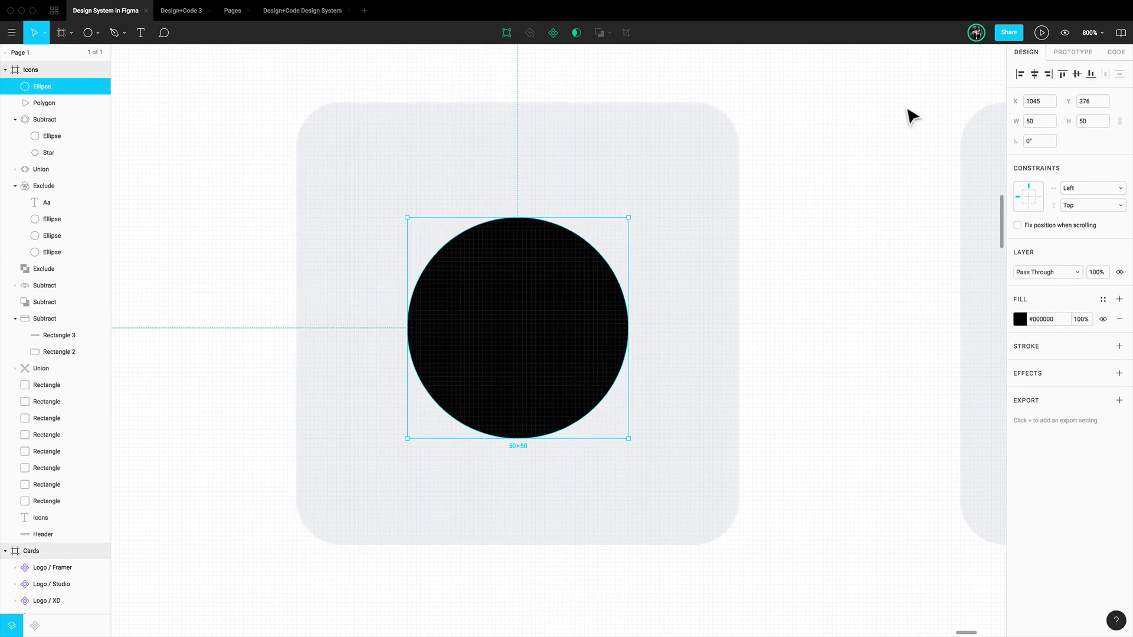
{"action": "left_click", "coordinate": [735, 152], "text": "shift"}
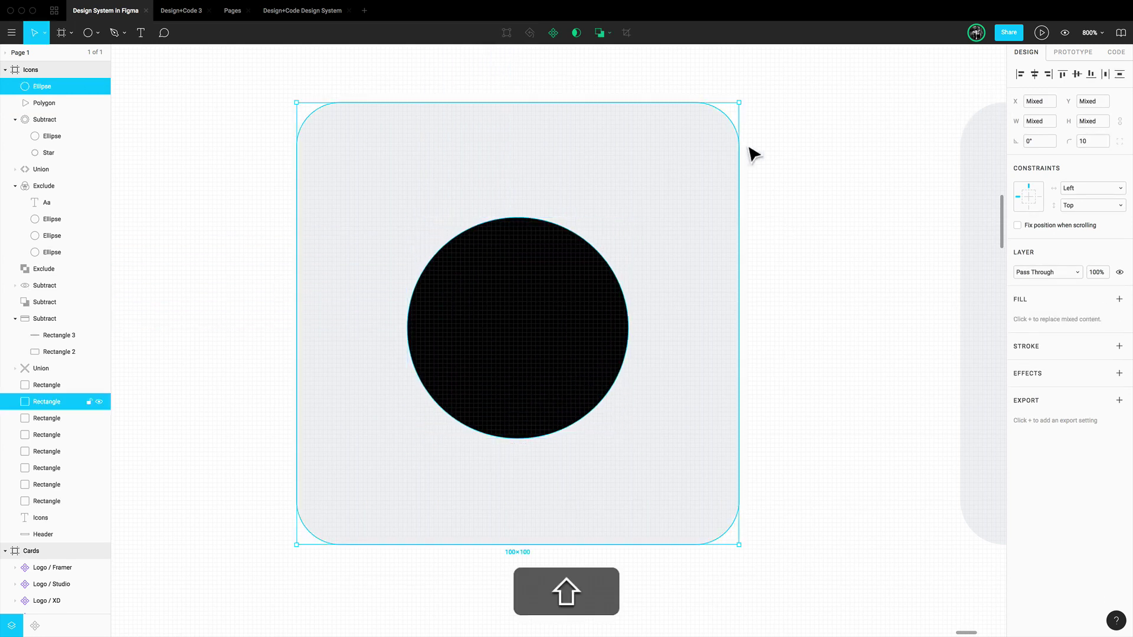
{"action": "left_click", "coordinate": [1077, 73]}
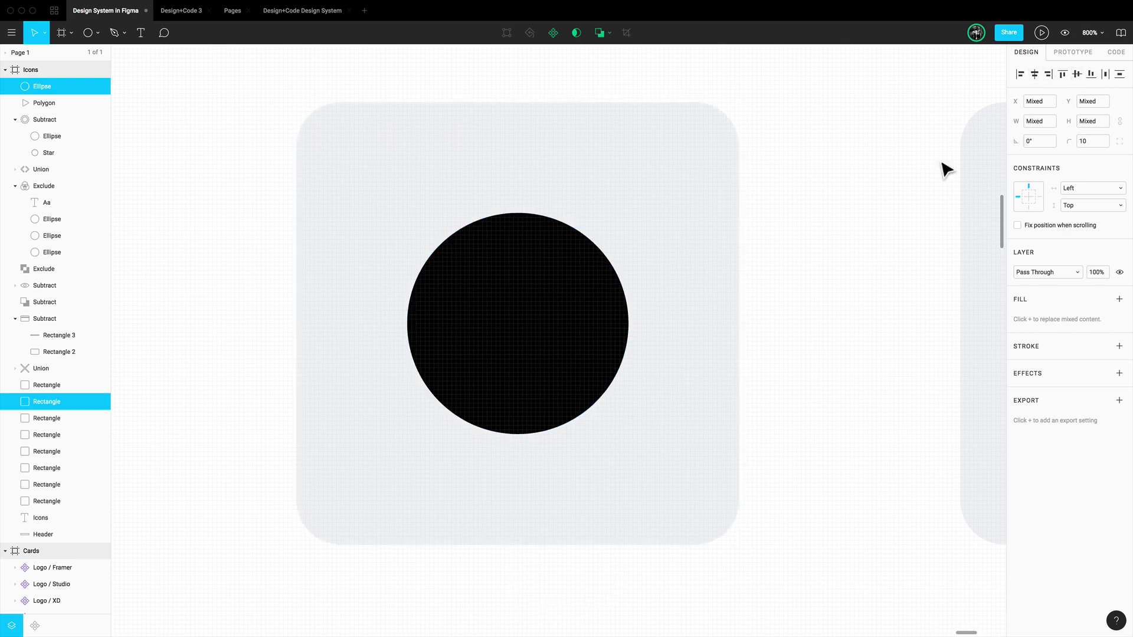
Move the triangle above the circle in the layer order
{"action": "left_click", "coordinate": [50, 106]}
{"action": "left_click", "coordinate": [50, 87], "text": "shift"}
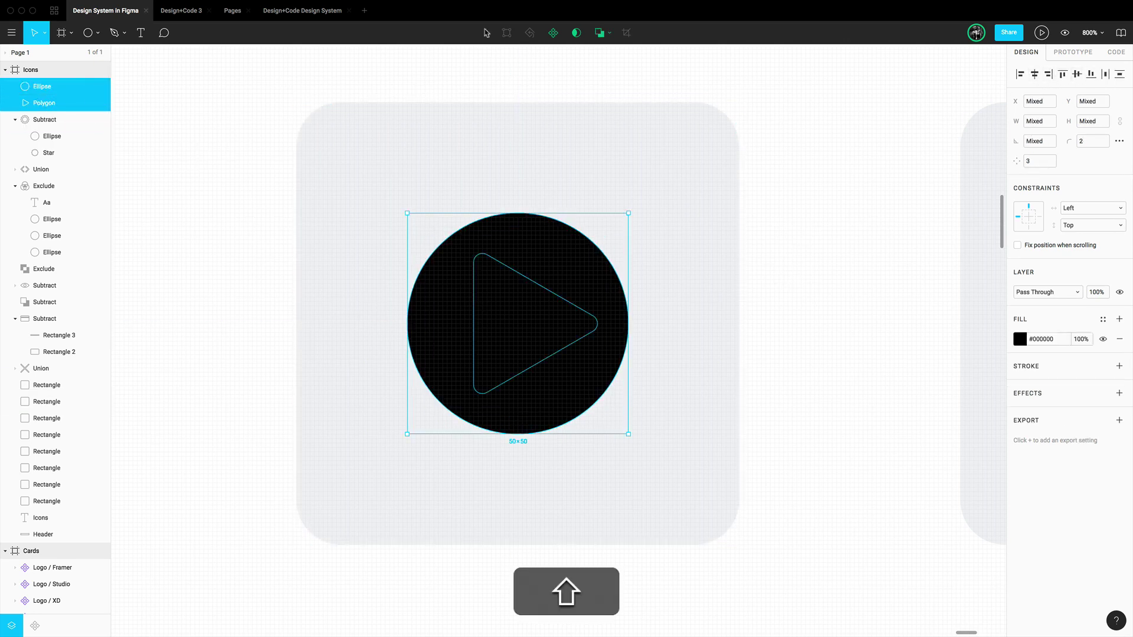
{"action": "scroll", "coordinate": [377, 74], "scroll_direction": "down", "scroll_amount": 1}
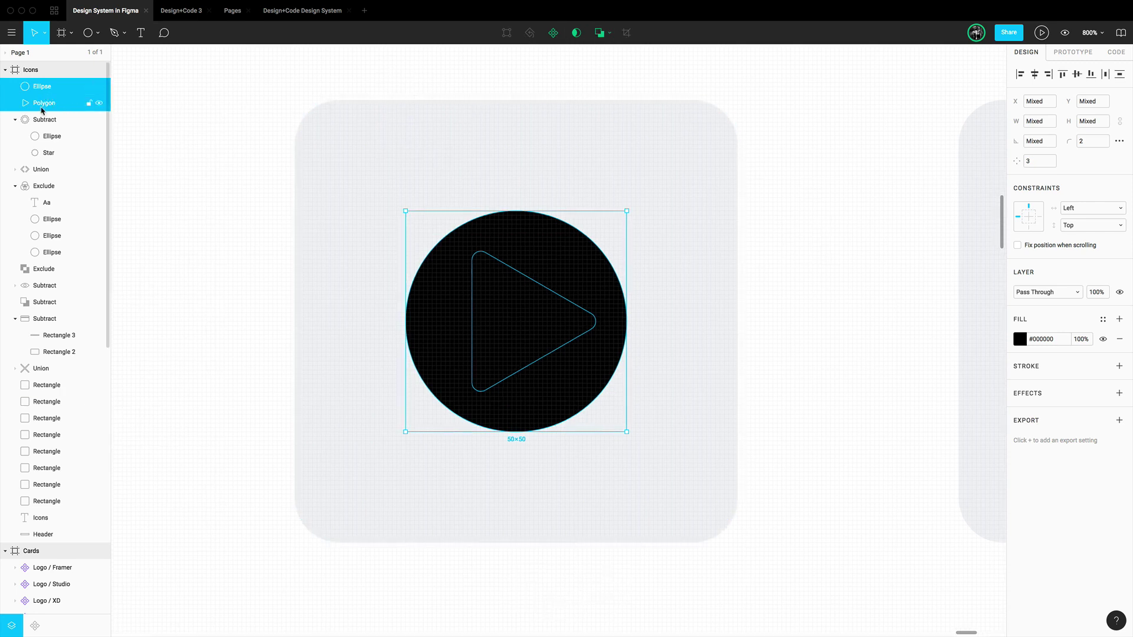
{"action": "left_click_drag", "start_coordinate": [42, 110], "coordinate": [51, 86]}
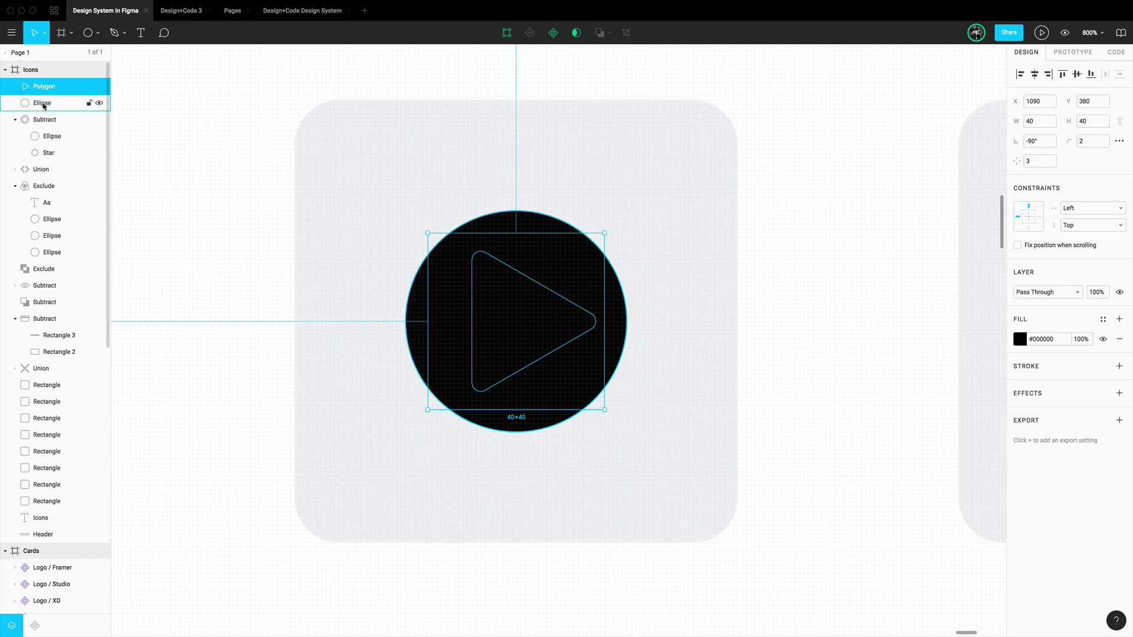
Subtract the triangle from the circle to form a play icon
{"action": "left_click", "coordinate": [43, 105], "text": "shift"}
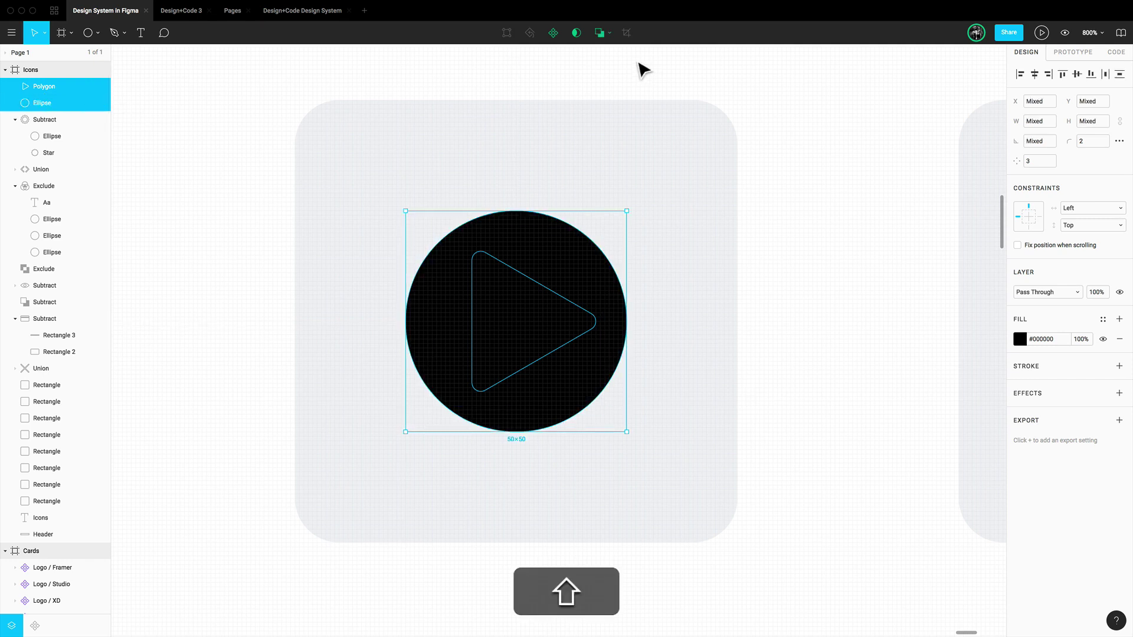
{"action": "left_click", "coordinate": [610, 34]}
{"action": "left_click", "coordinate": [601, 71]}
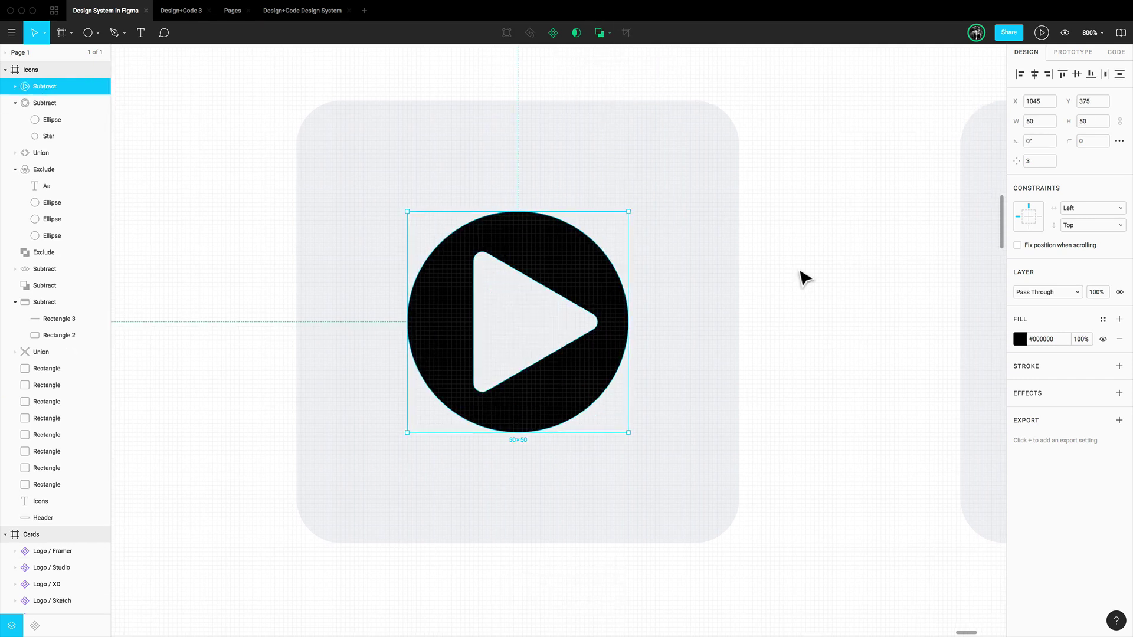
{"action": "left_click", "coordinate": [760, 310]}
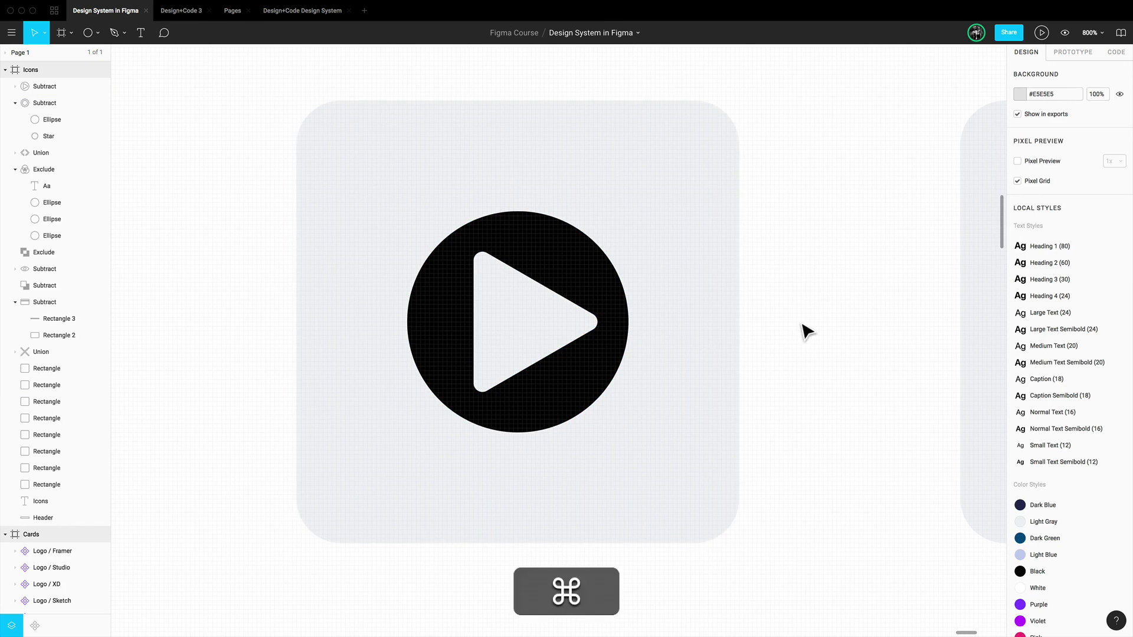
Shrink the triangle inside the play icon proportionally to 32 × 32
{"action": "key", "text": "super+minus"}
{"action": "key", "text": "super+minus"}
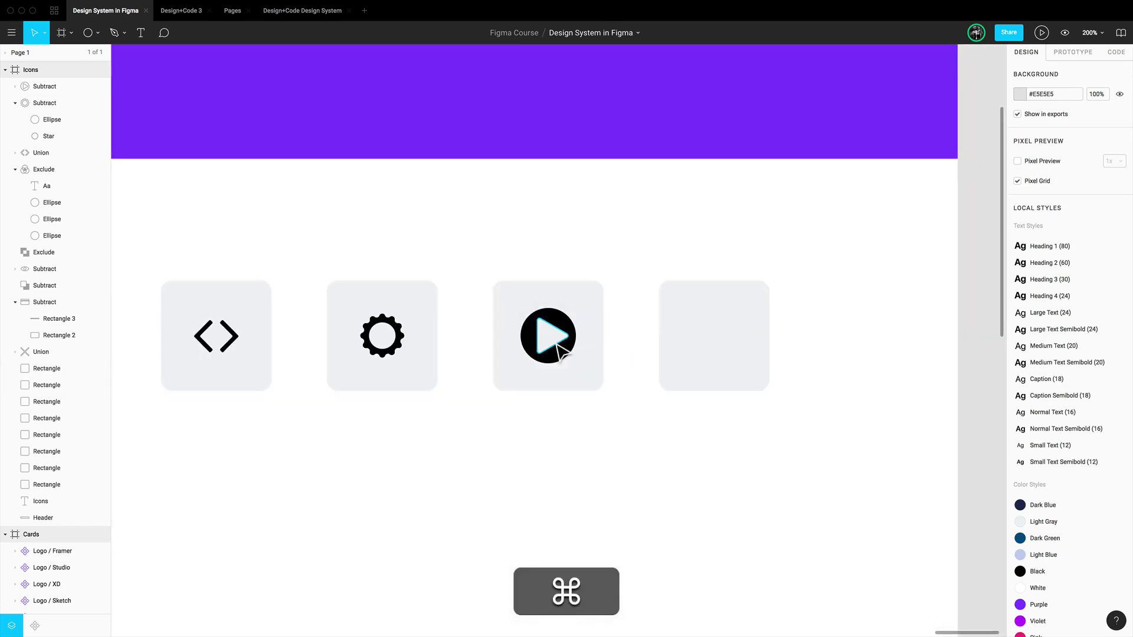
{"action": "left_click", "coordinate": [561, 352], "text": "super"}
{"action": "scroll", "coordinate": [581, 370], "scroll_direction": "right", "scroll_amount": 1}
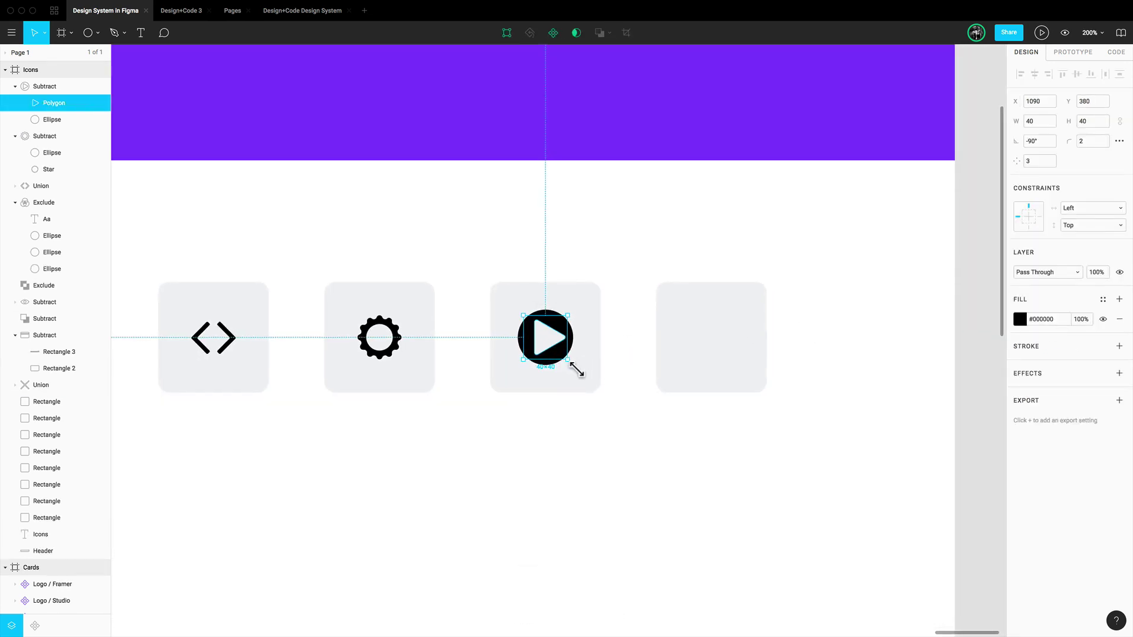
{"action": "left_click_drag", "start_coordinate": [577, 370], "coordinate": [567, 361]}
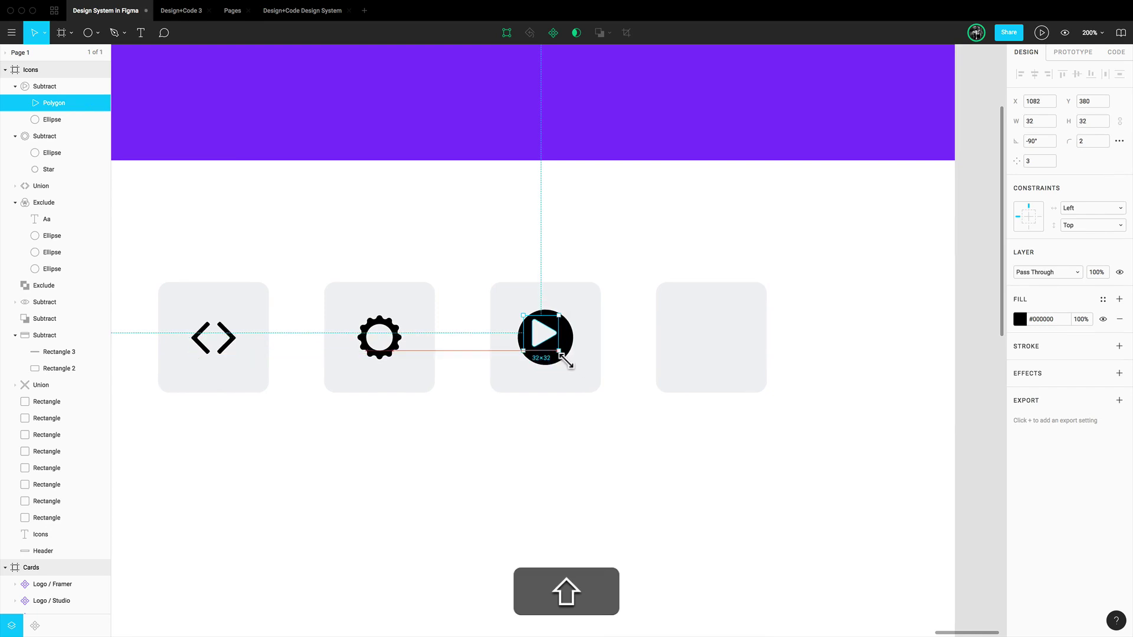
Center the play icon's triangle horizontally and vertically on its circle
{"action": "left_click", "coordinate": [568, 354], "text": "shift"}
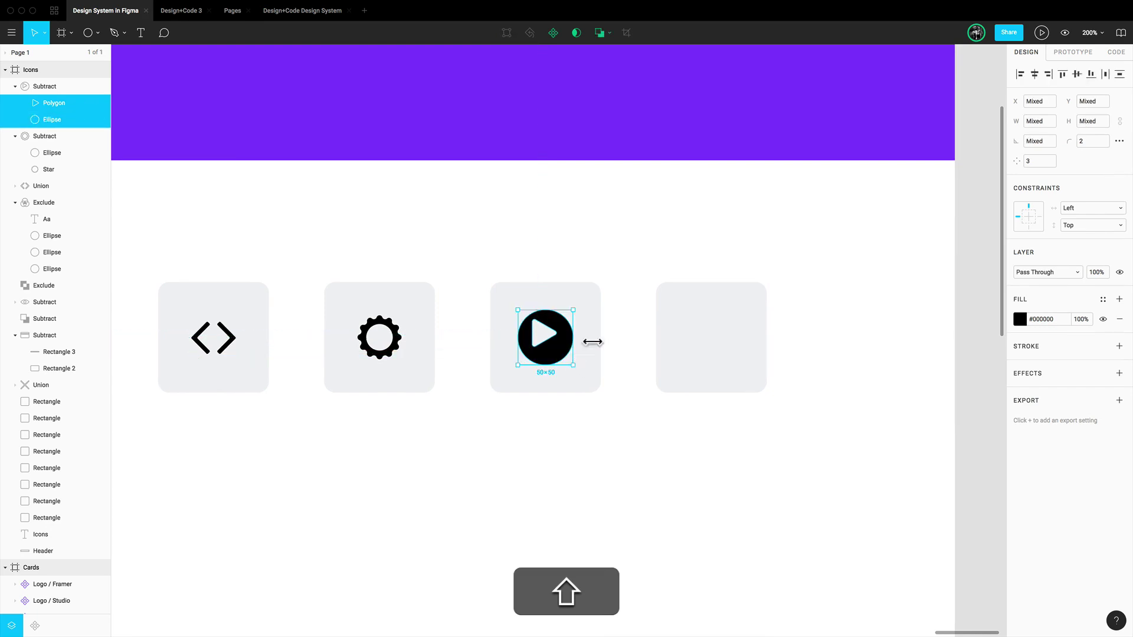
{"action": "left_click", "coordinate": [1040, 72]}
{"action": "left_click", "coordinate": [1077, 75]}
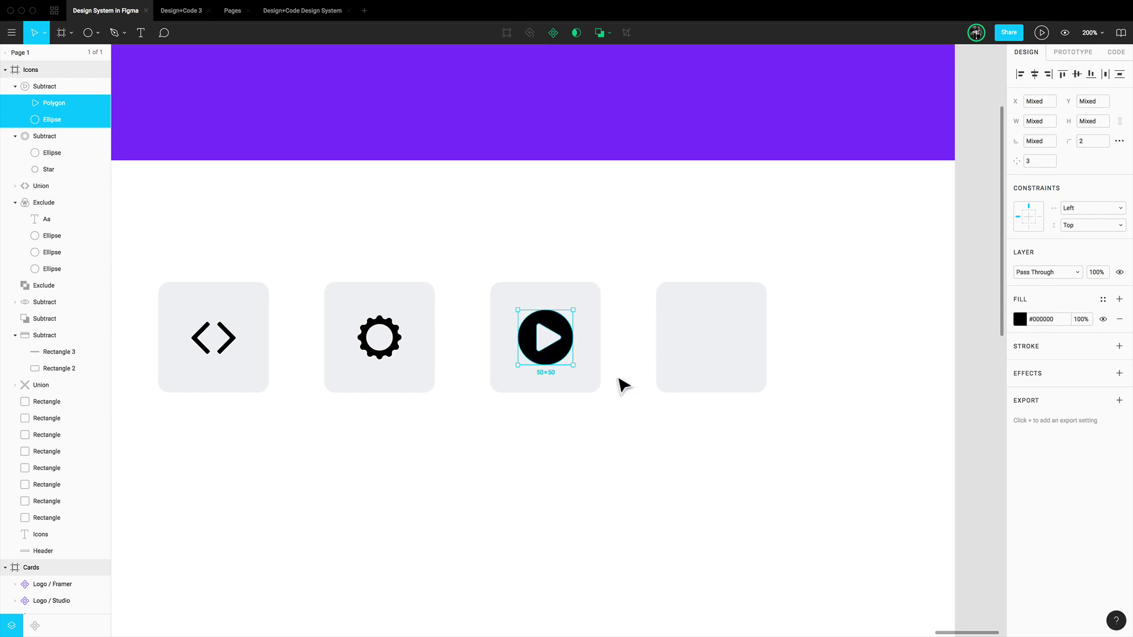
Nudge the triangle of the play icon slightly left within its circle, to X 1085
{"action": "left_click", "coordinate": [625, 379]}
{"action": "key", "text": "super+equal"}
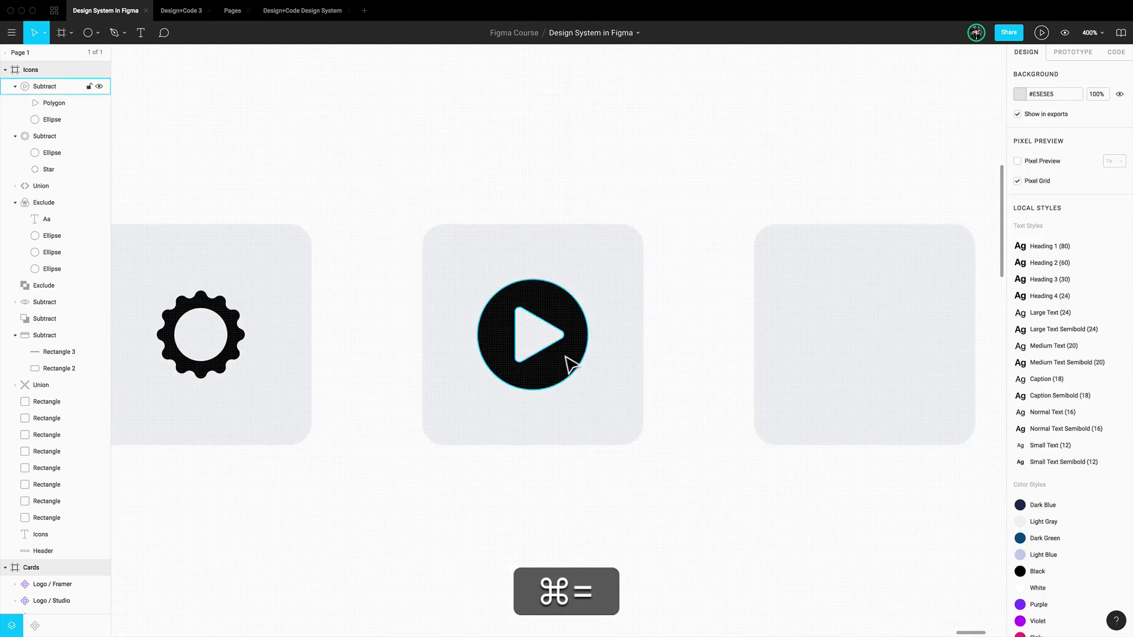
{"action": "left_click", "coordinate": [541, 348], "text": "super"}
{"action": "key", "text": "Left"}
{"action": "key", "text": "Left"}
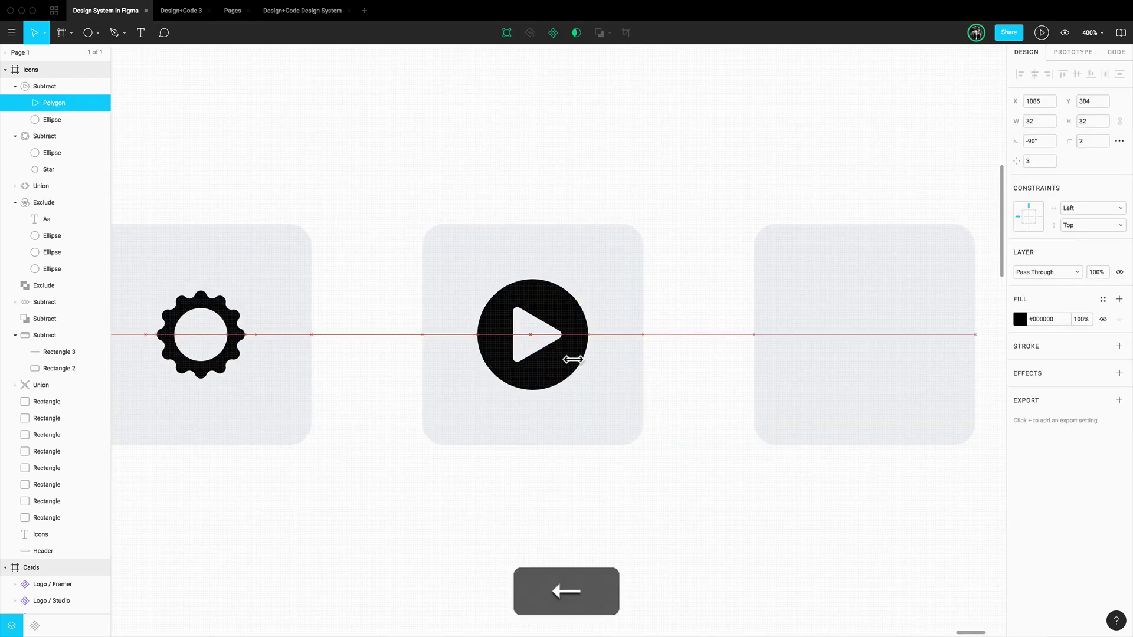
{"action": "key", "text": "Right"}
{"action": "key", "text": "Left"}
{"action": "left_click", "coordinate": [702, 394]}
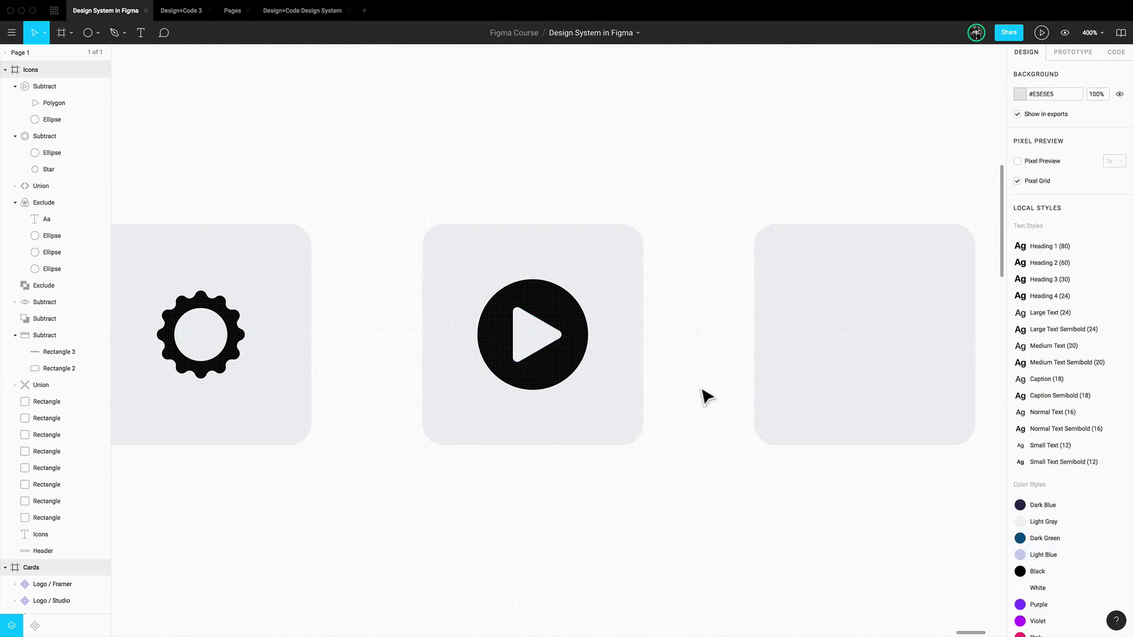
Draw a horizontal left-pointing arrow about 50 px long across the middle of the empty tile beside the play icon
{"action": "scroll", "coordinate": [702, 395], "scroll_direction": "right", "scroll_amount": 5}
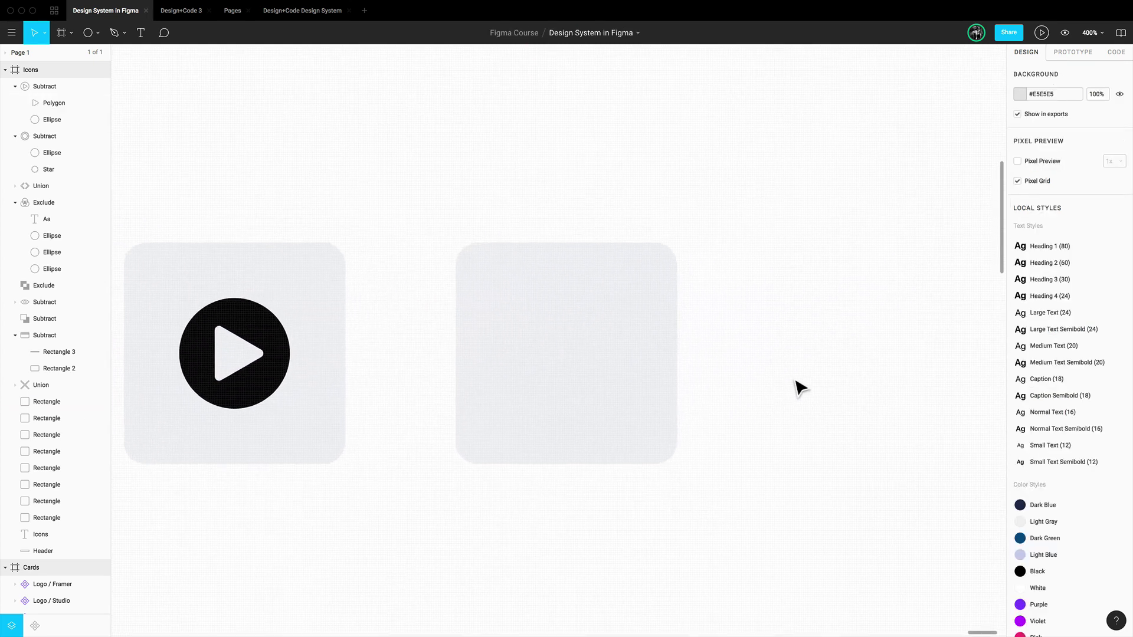
{"action": "scroll", "coordinate": [797, 386], "scroll_direction": "left", "scroll_amount": 2}
{"action": "scroll", "coordinate": [789, 384], "scroll_direction": "down", "scroll_amount": 2}
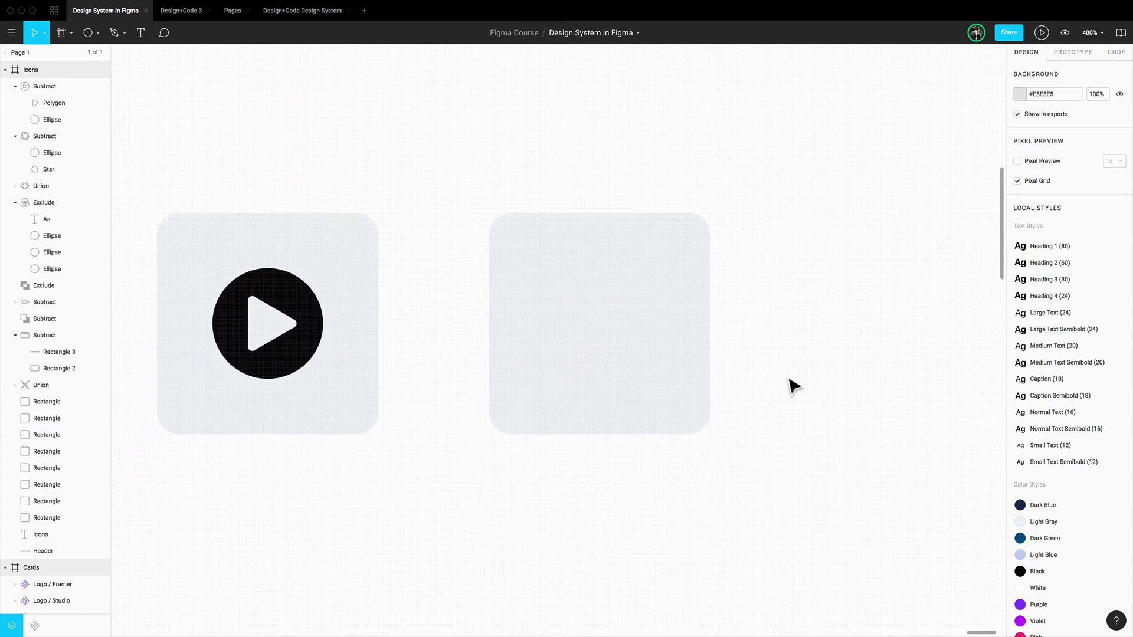
{"action": "left_click", "coordinate": [649, 330]}
{"action": "left_click", "coordinate": [98, 33]}
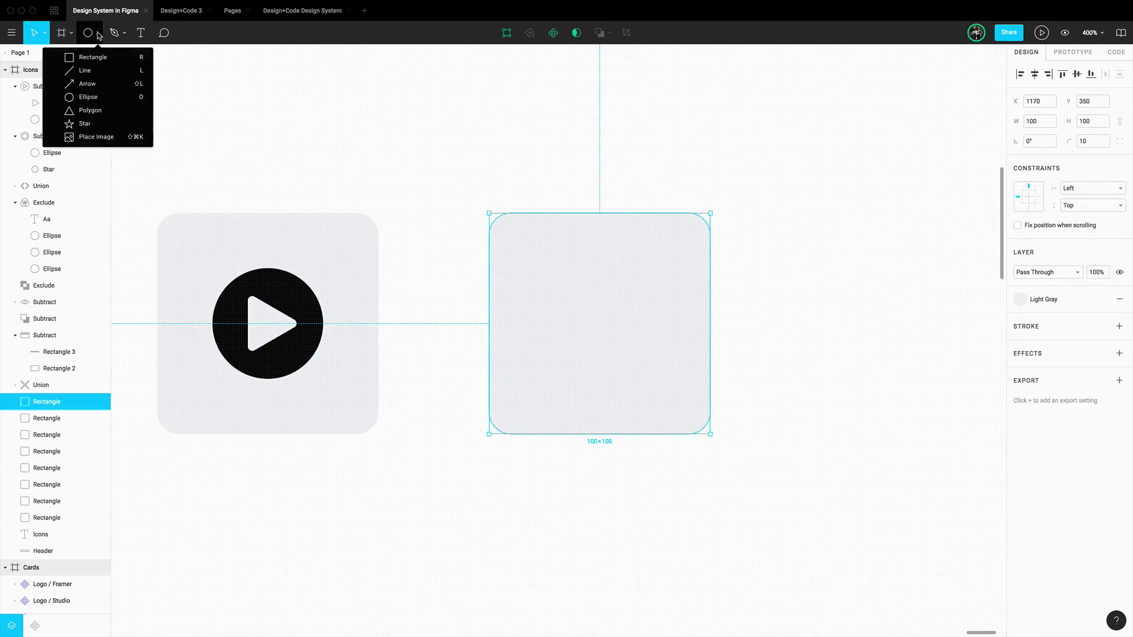
{"action": "left_click", "coordinate": [93, 87]}
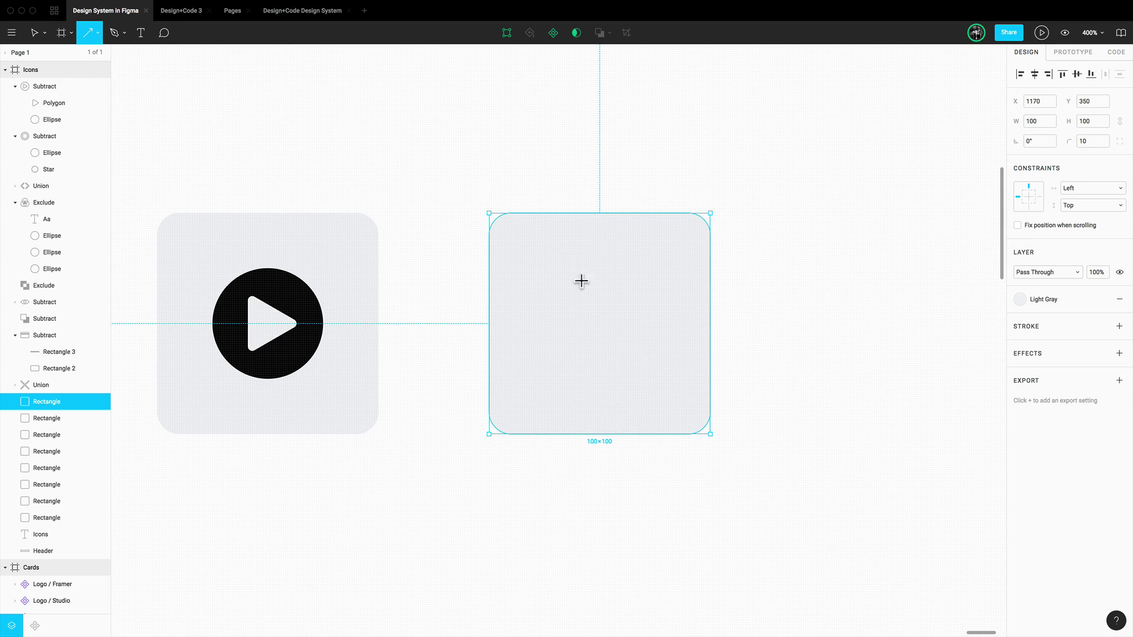
{"action": "left_click_drag", "start_coordinate": [656, 319], "coordinate": [549, 319]}
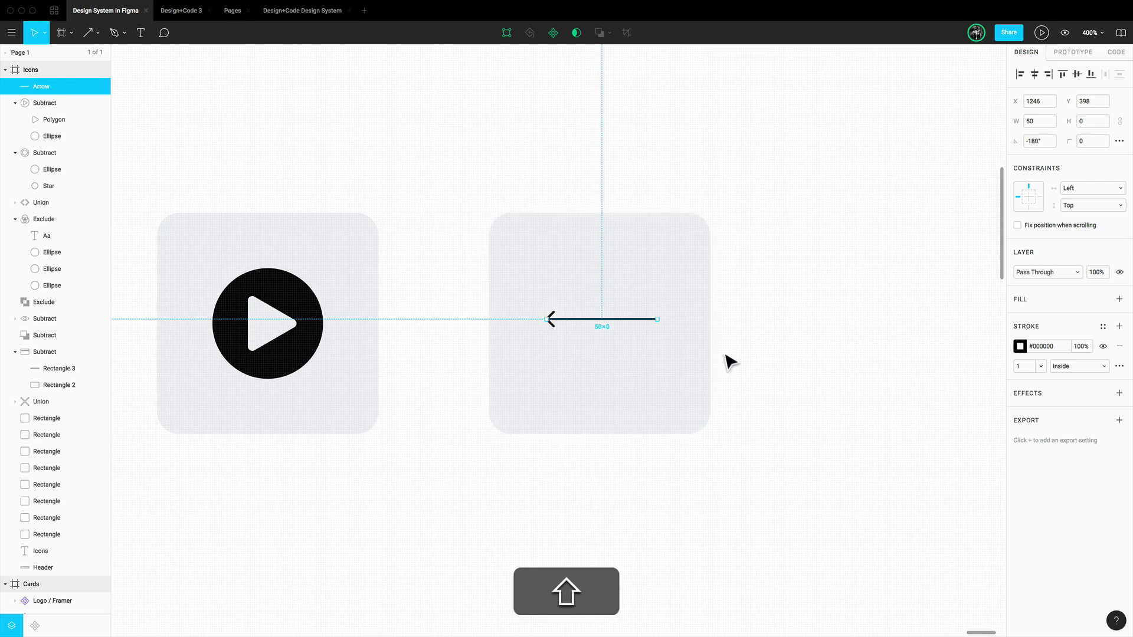
Center the arrow horizontally and vertically on its gray tile
{"action": "left_click", "coordinate": [705, 354], "text": "shift"}
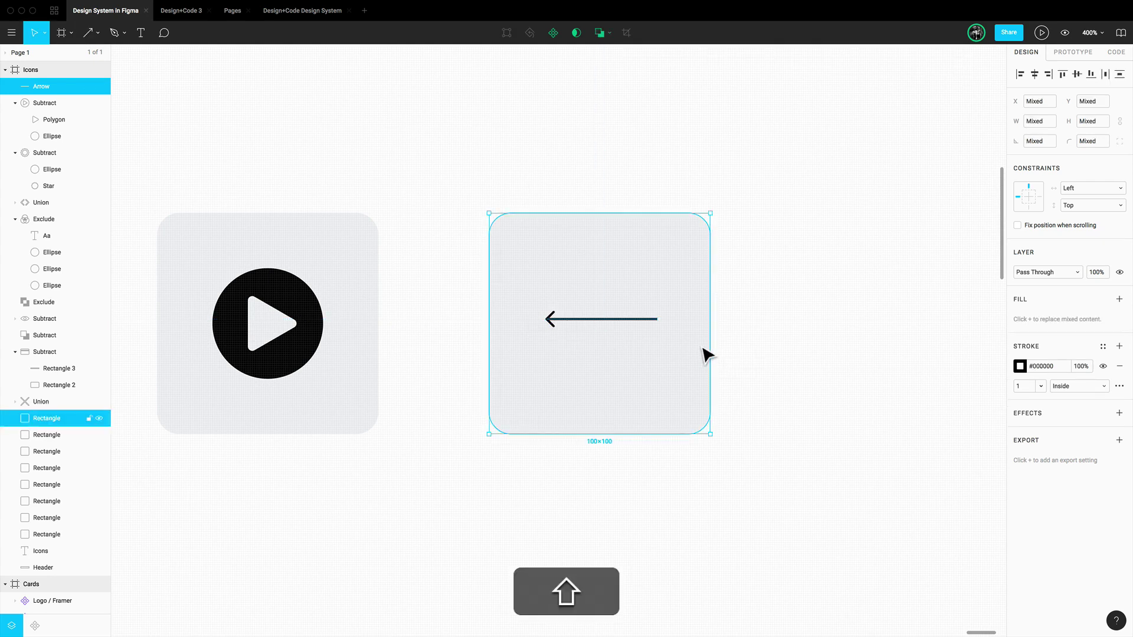
{"action": "left_click", "coordinate": [1034, 73]}
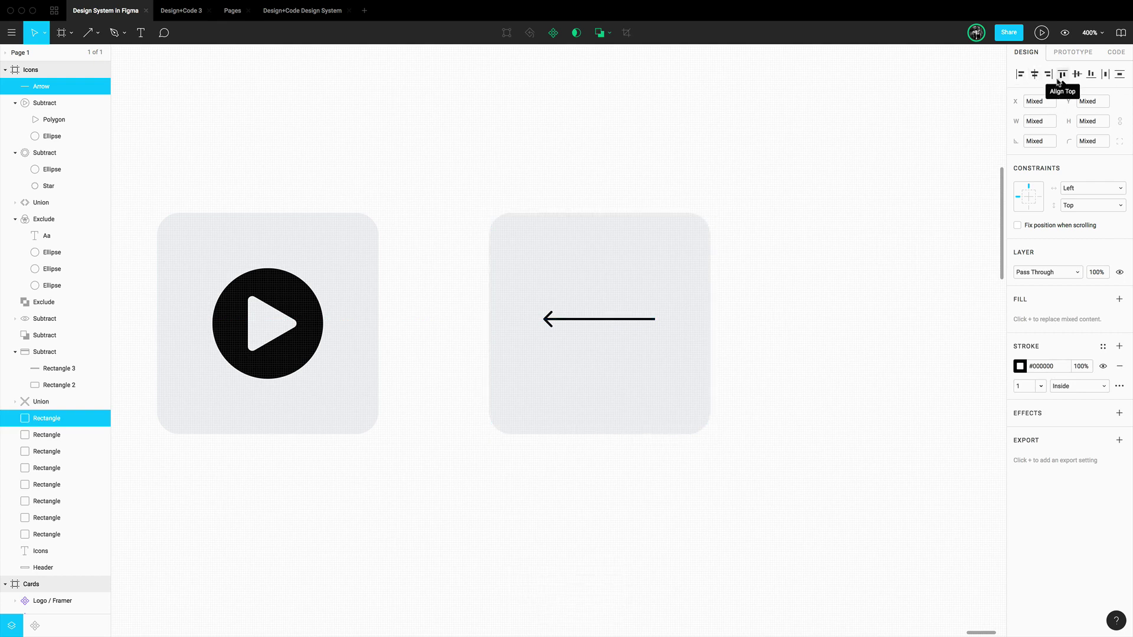
{"action": "left_click", "coordinate": [1077, 75]}
{"action": "left_click", "coordinate": [797, 288]}
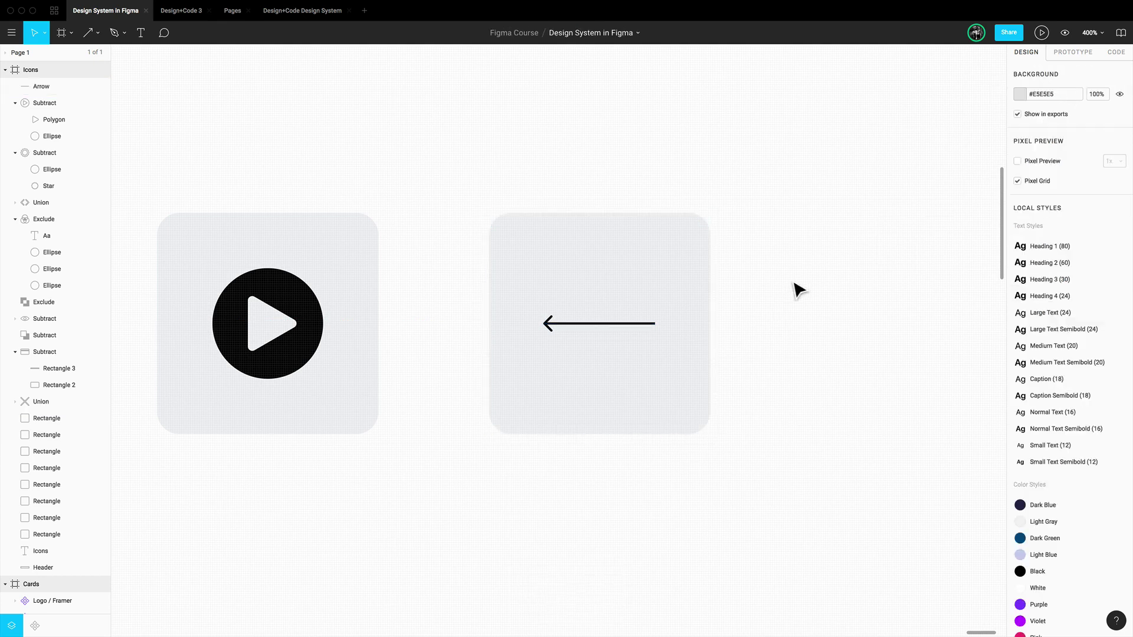
Set the arrow's stroke weight to 5
{"action": "left_click", "coordinate": [607, 325], "text": "super"}
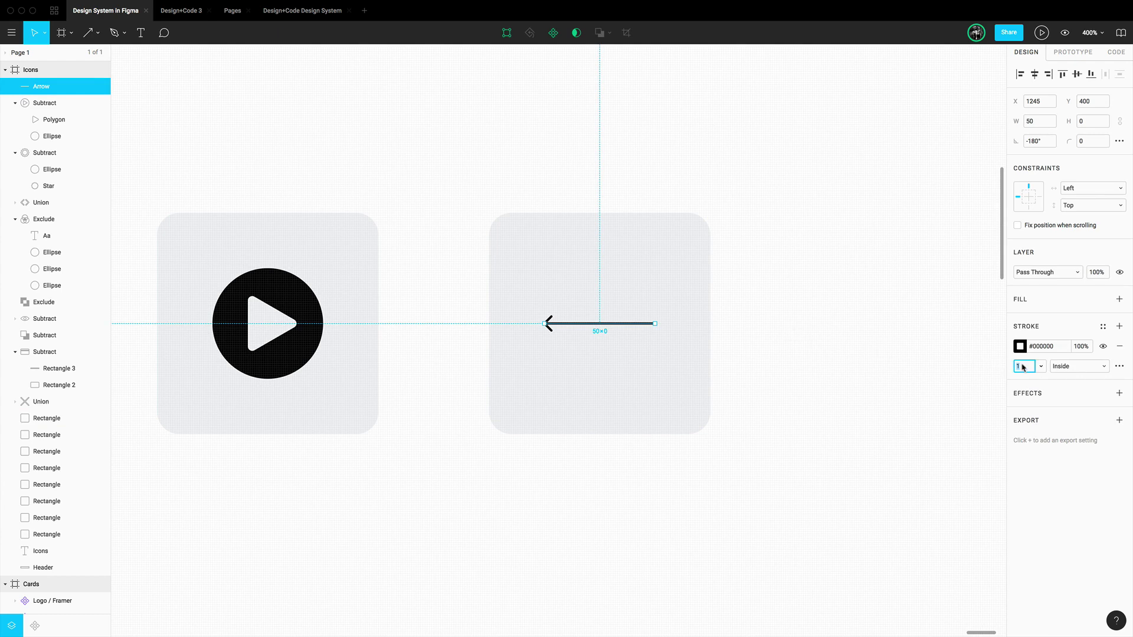
{"action": "type", "text": "5"}
{"action": "key", "text": "Return"}
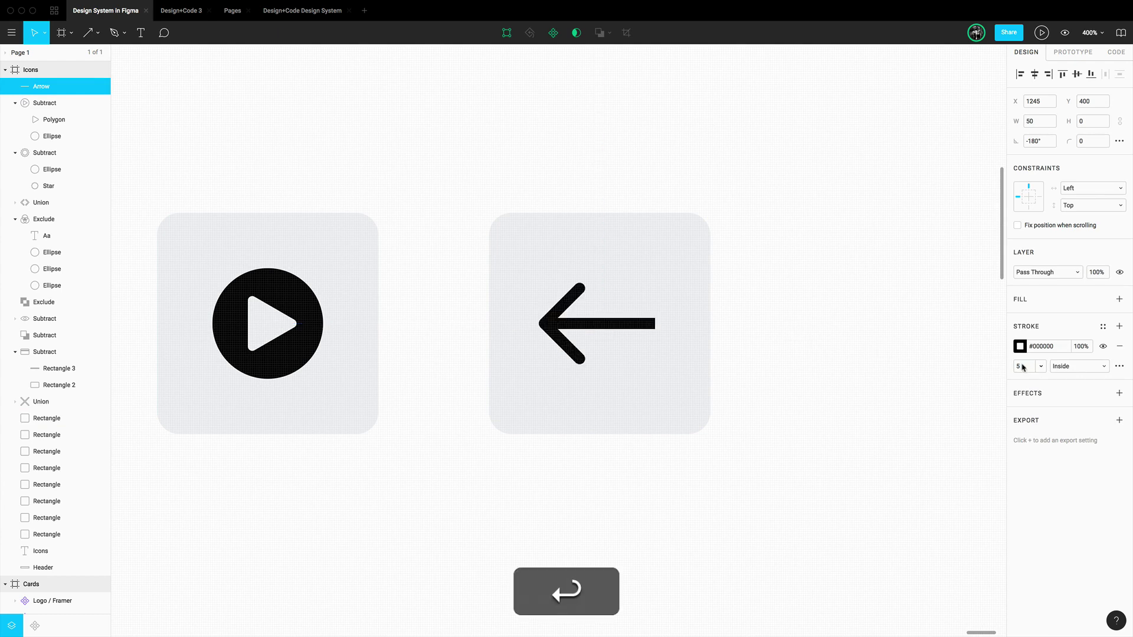
{"action": "scroll", "coordinate": [718, 334], "scroll_direction": "down", "scroll_amount": 1}
{"action": "scroll", "coordinate": [718, 334], "scroll_direction": "right", "scroll_amount": 1}
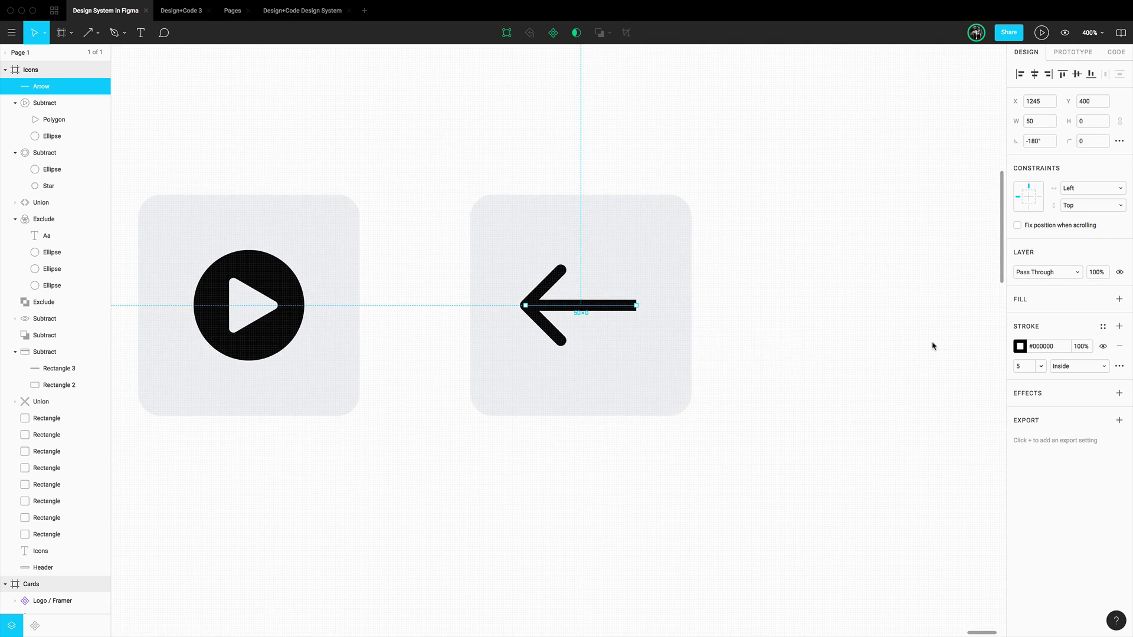
Edit the arrow's vector points and give the tail end a Round stroke cap
{"action": "left_click", "coordinate": [740, 330]}
{"action": "key", "text": "super+equal"}
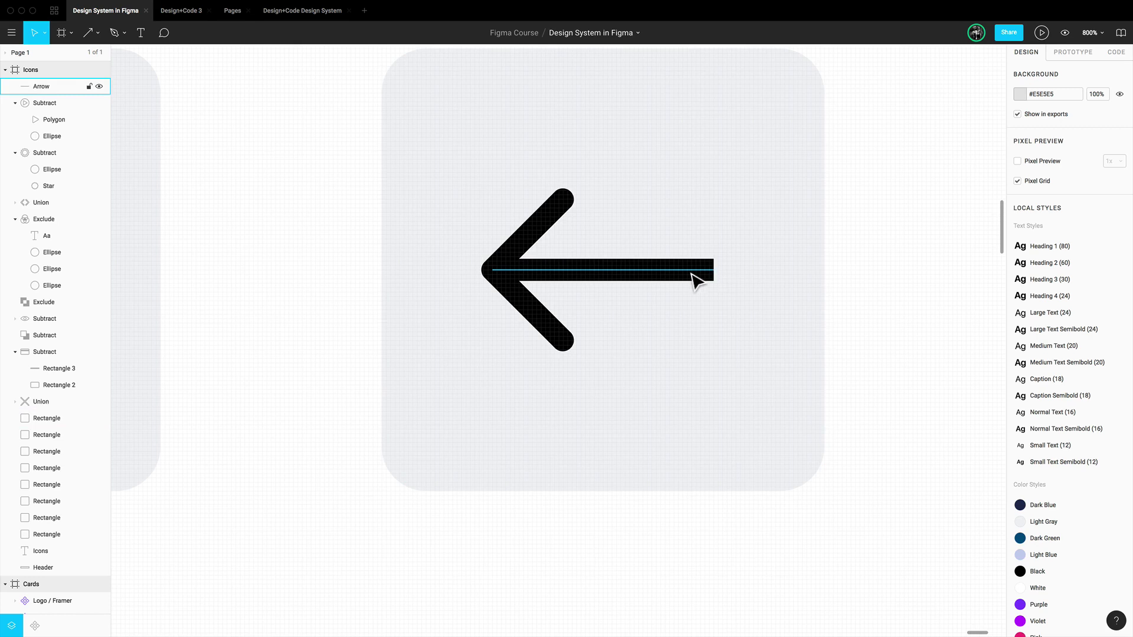
{"action": "left_click", "coordinate": [697, 281]}
{"action": "key", "text": "Return"}
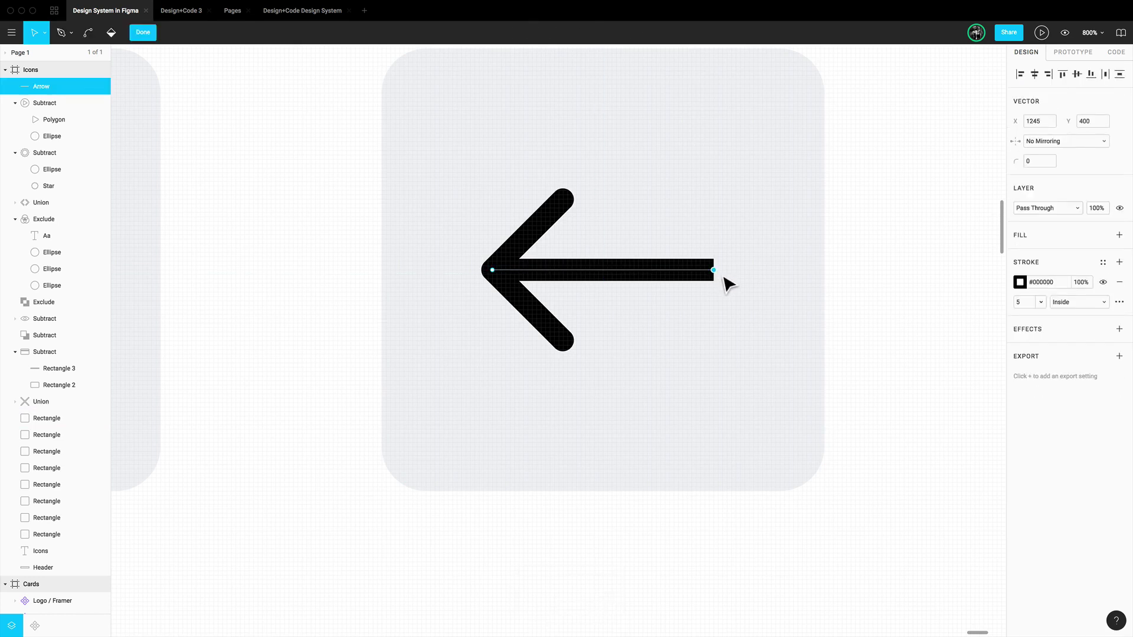
{"action": "scroll", "coordinate": [728, 283], "scroll_direction": "right", "scroll_amount": 1}
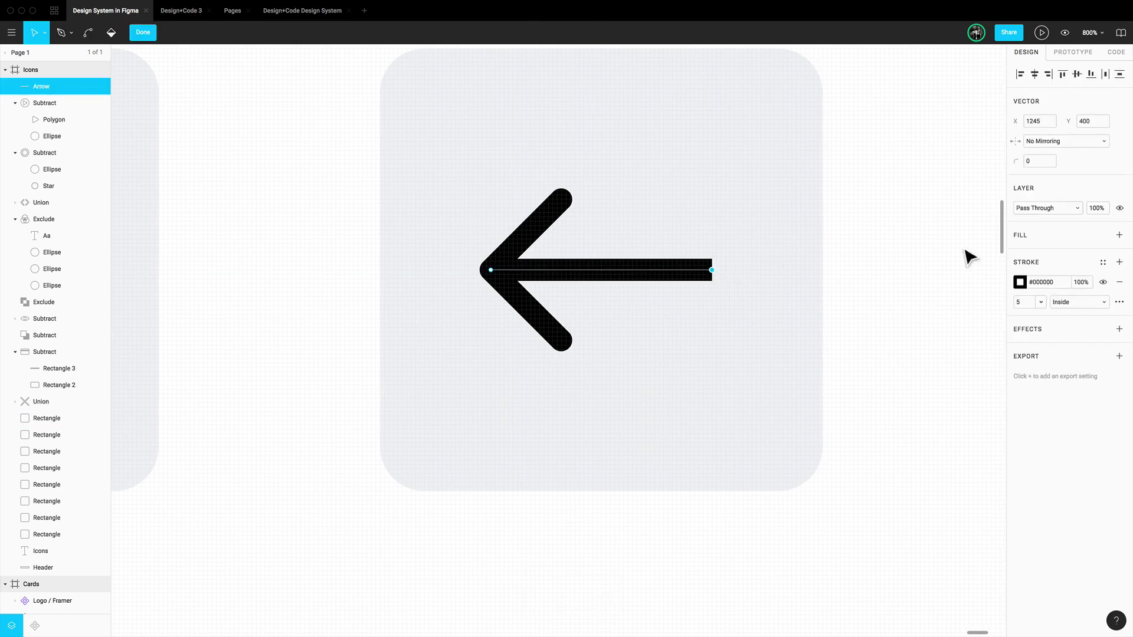
{"action": "left_click", "coordinate": [1119, 302]}
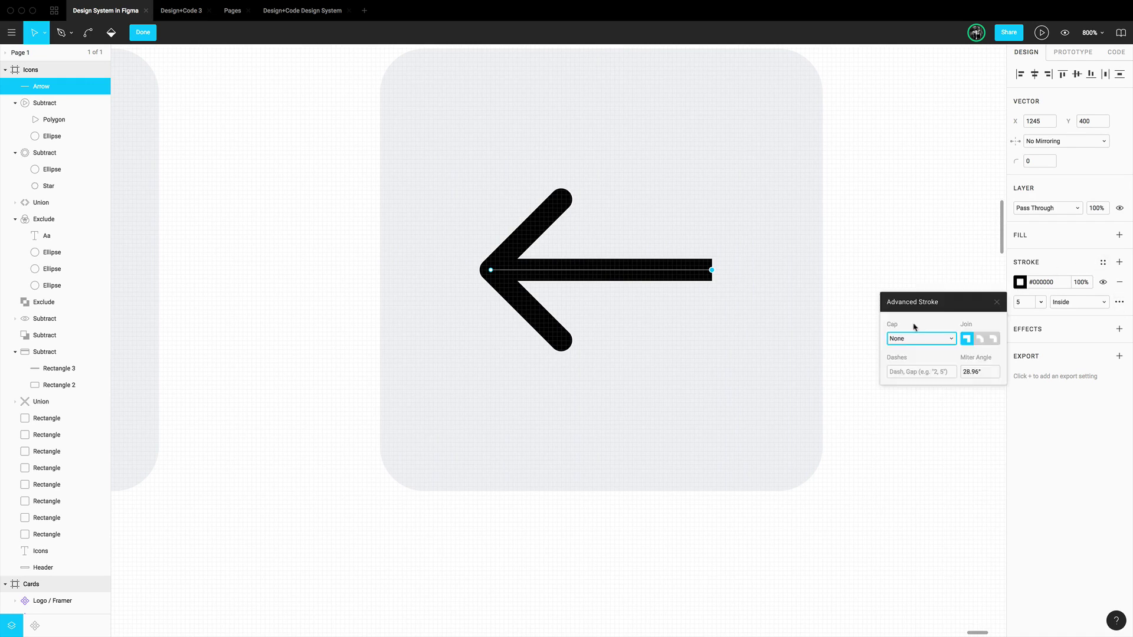
{"action": "left_click", "coordinate": [942, 341]}
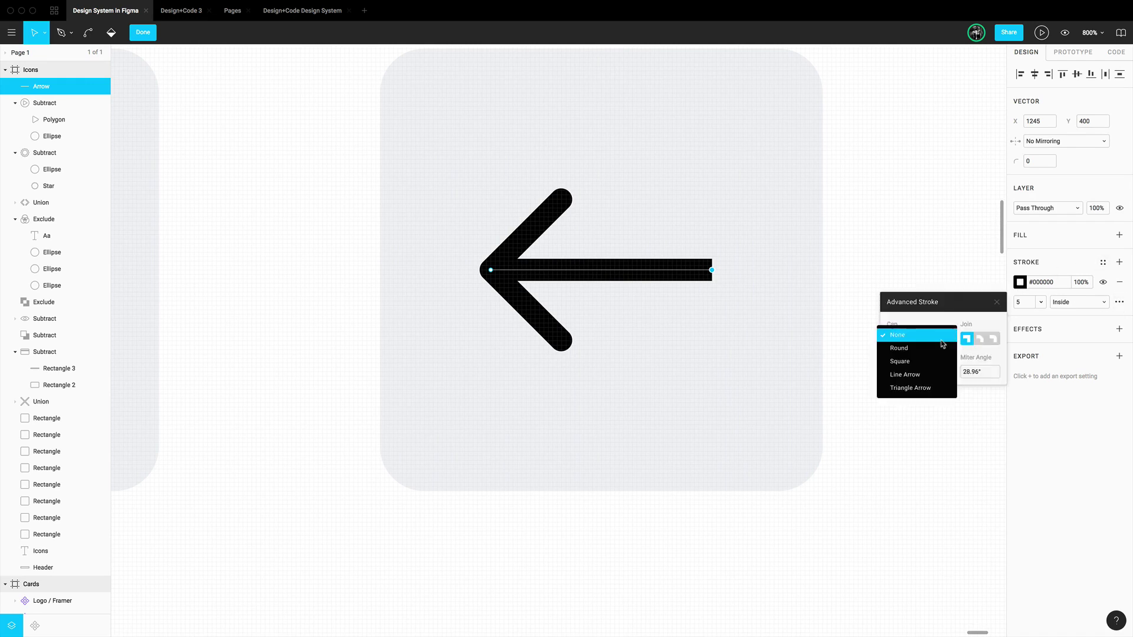
{"action": "left_click", "coordinate": [934, 351]}
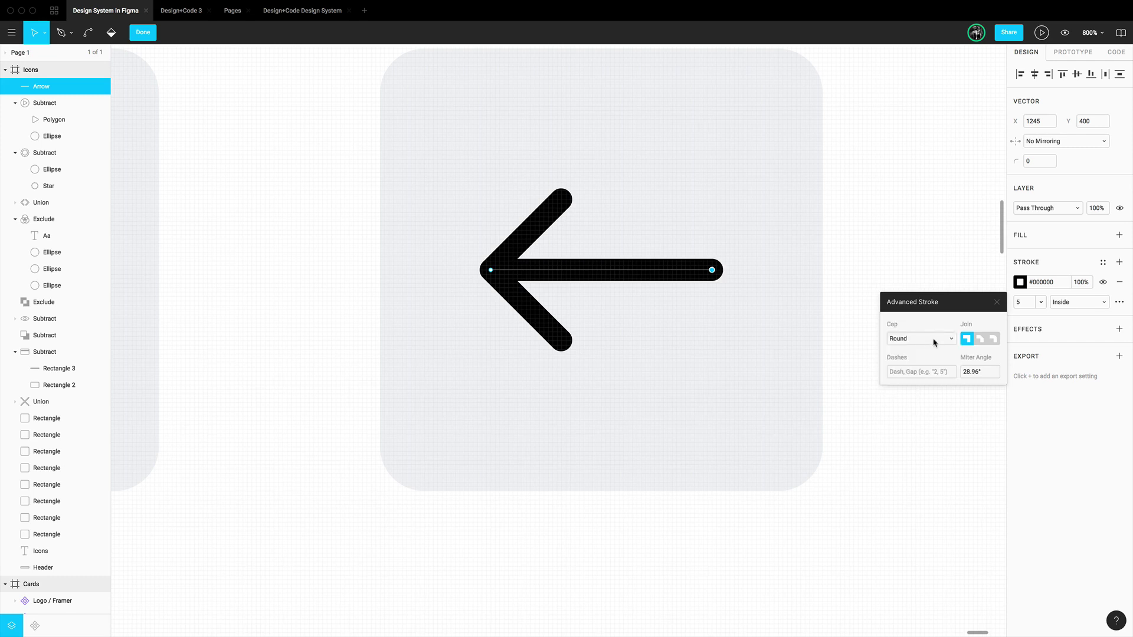
Try the Square, Line Arrow and Triangle Arrow stroke caps on the arrow's tail end
{"action": "left_click", "coordinate": [933, 340]}
{"action": "left_click", "coordinate": [925, 349]}
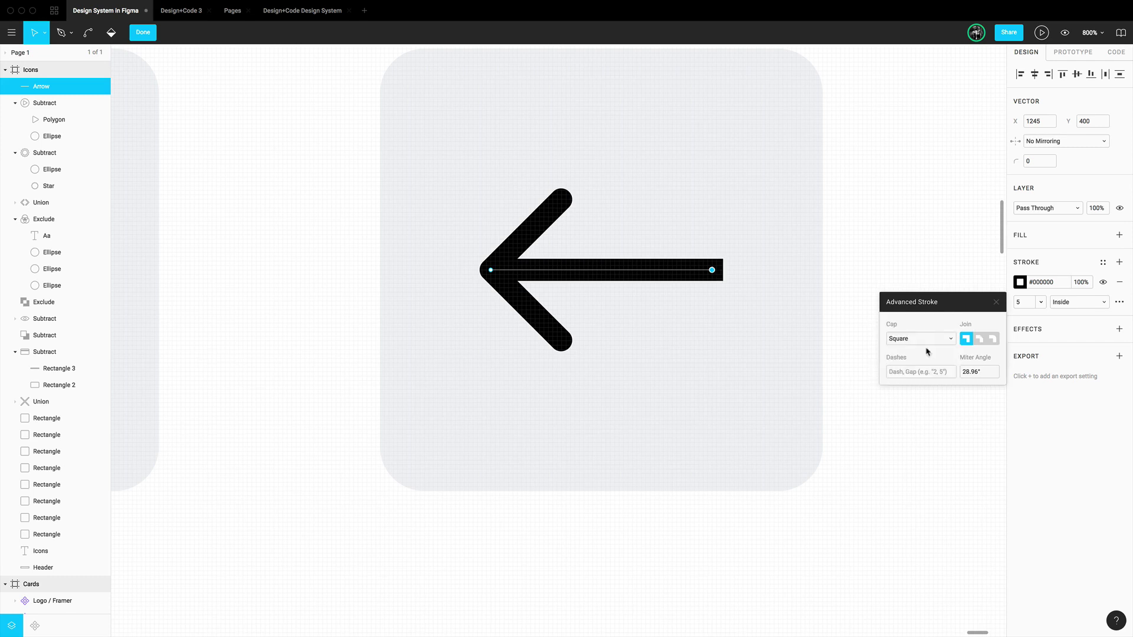
{"action": "left_click", "coordinate": [931, 339]}
{"action": "left_click", "coordinate": [925, 352]}
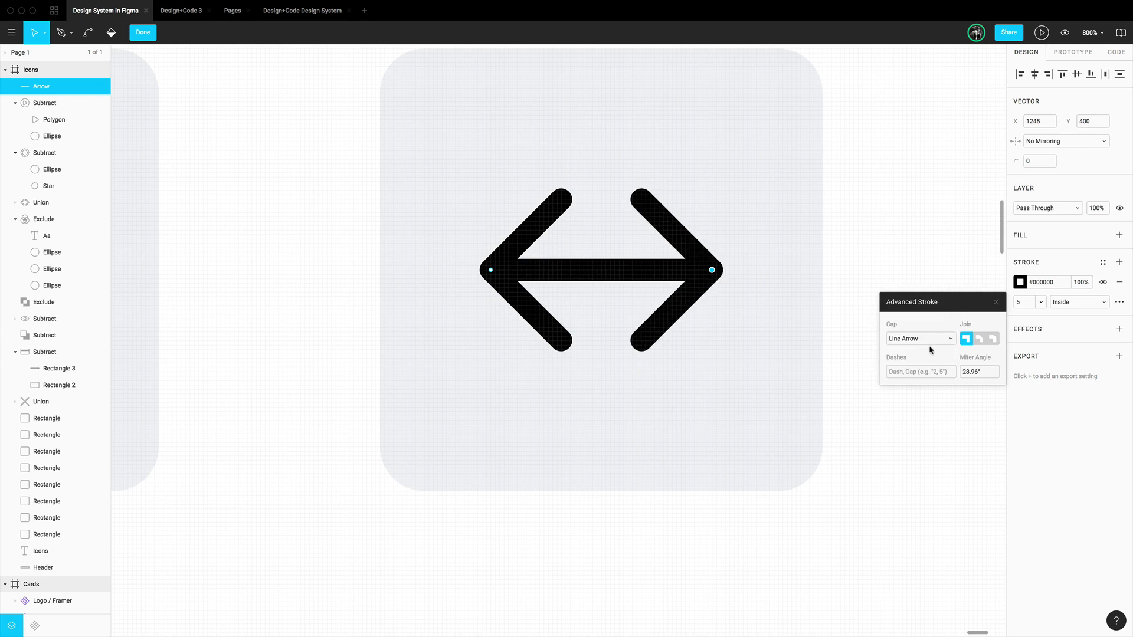
{"action": "left_click", "coordinate": [931, 341]}
{"action": "left_click", "coordinate": [925, 351]}
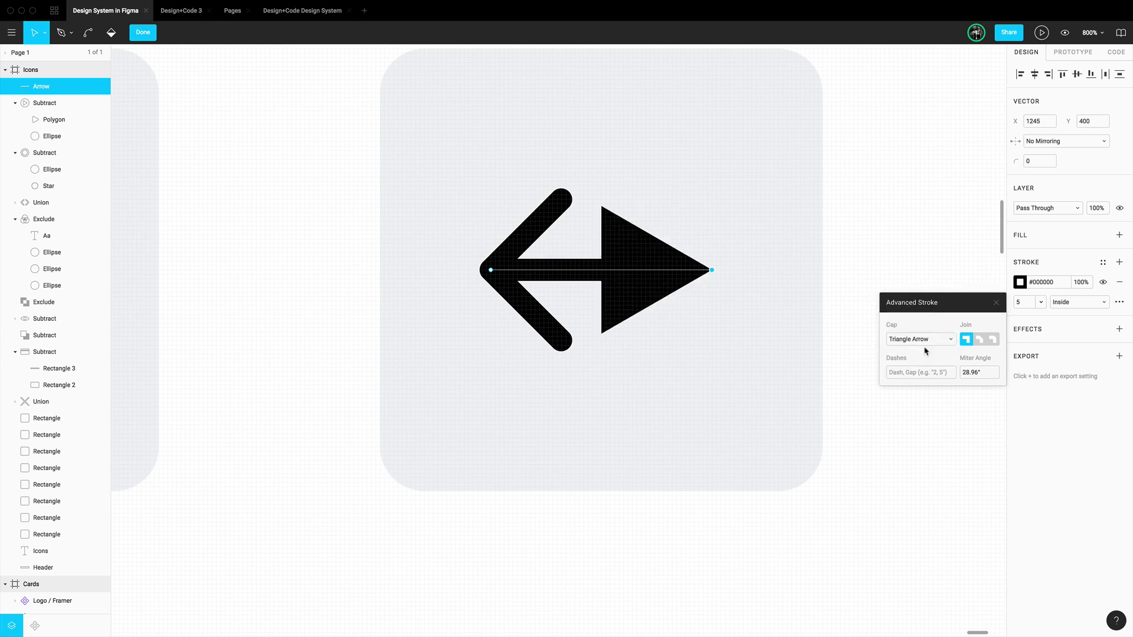
Set the arrow tail's stroke cap back to Round and finish editing the vector
{"action": "left_click", "coordinate": [927, 342]}
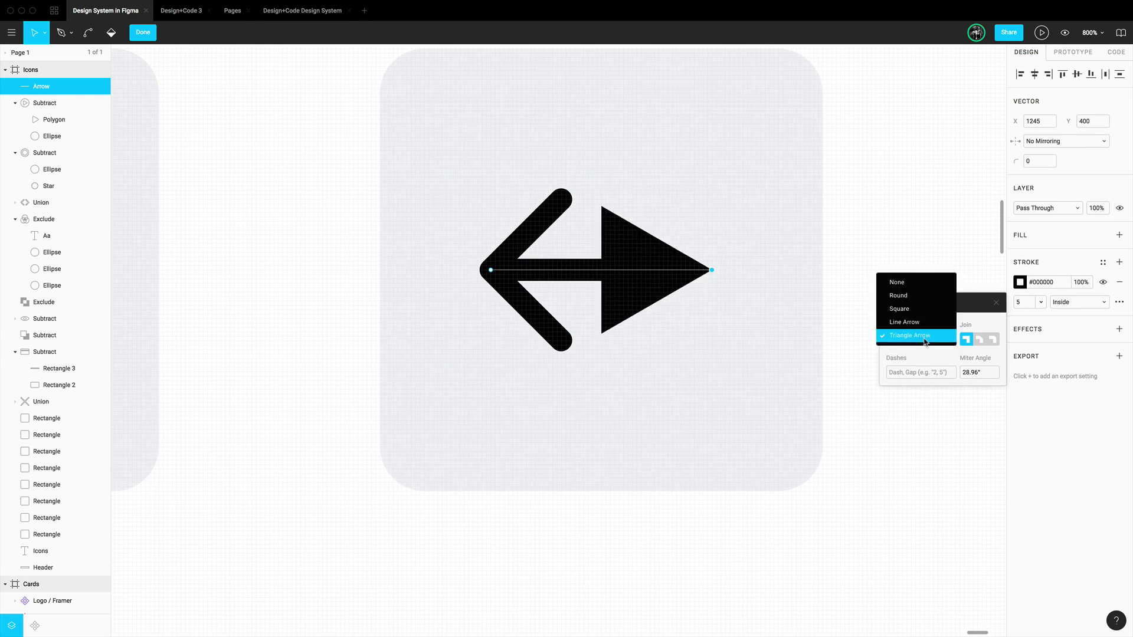
{"action": "left_click", "coordinate": [916, 297]}
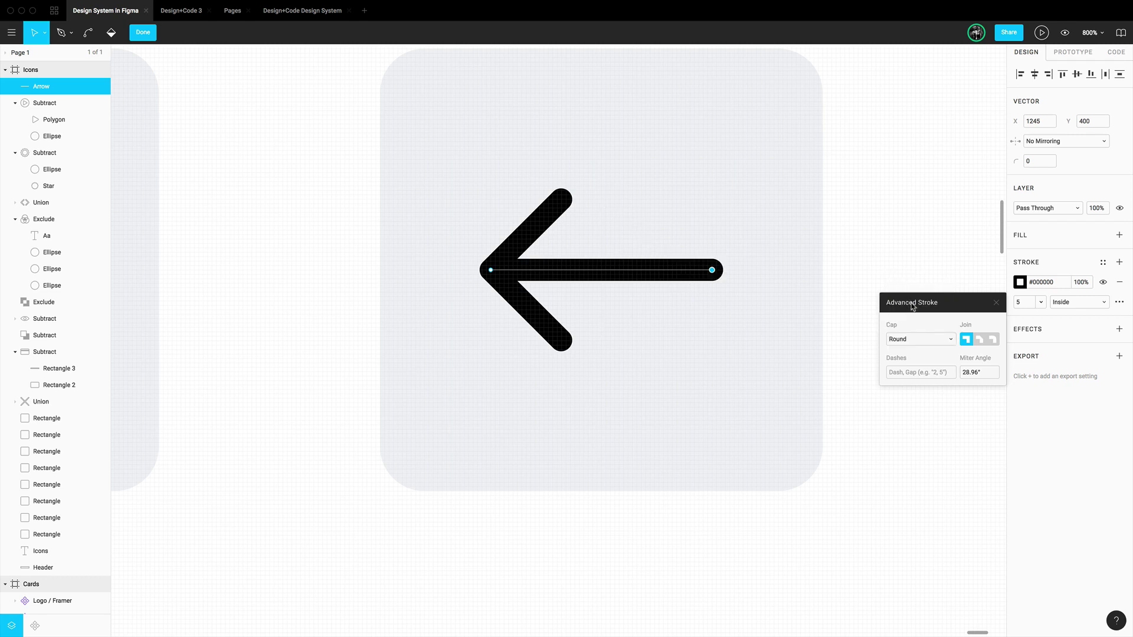
{"action": "key", "text": "Escape"}
{"action": "key", "text": "shift+0"}
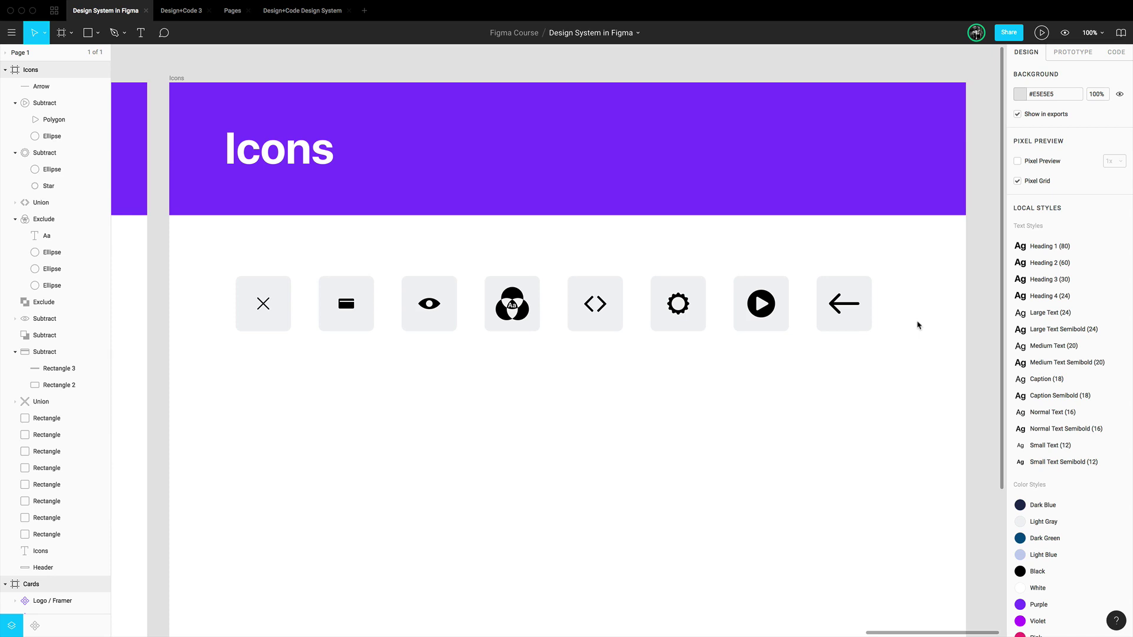
{"action": "key", "text": "shift+super"}
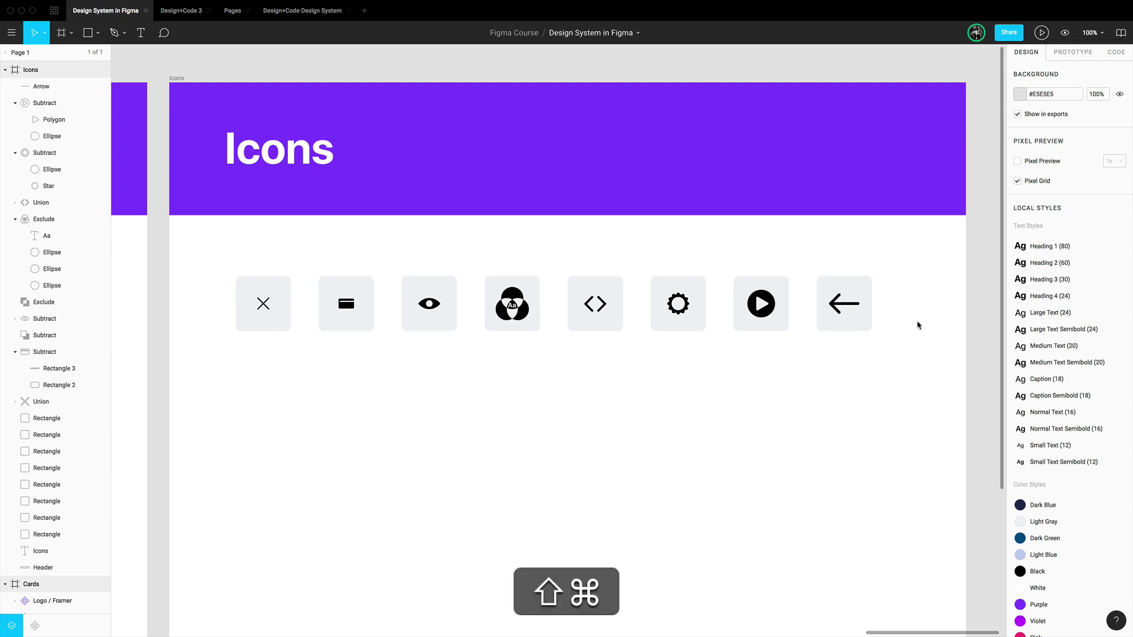